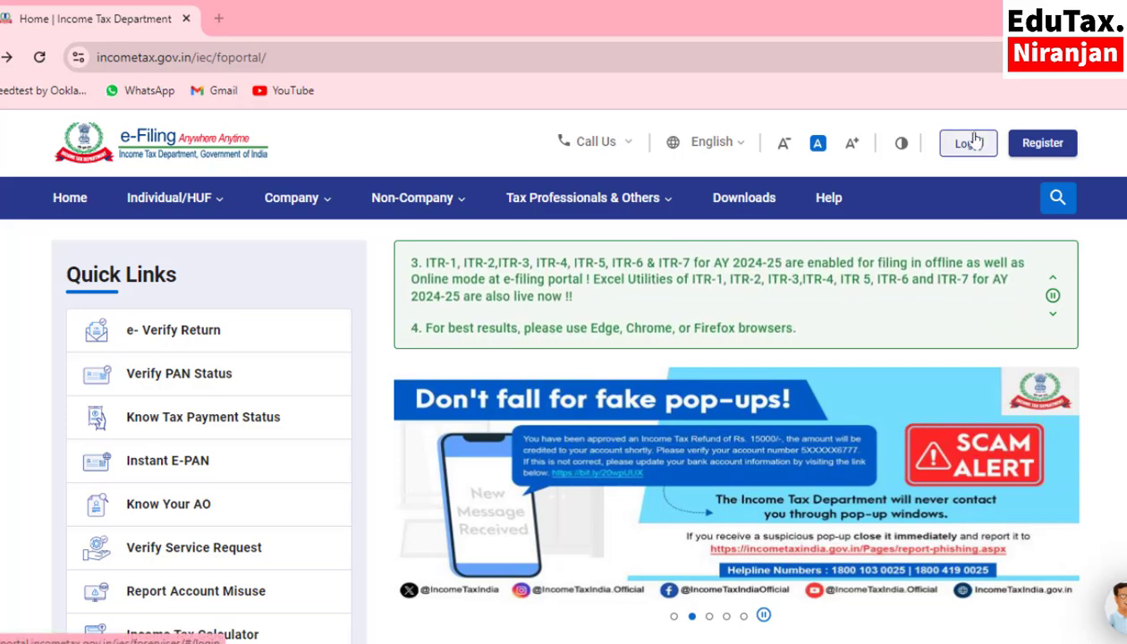
# - Open the portal's income tax return downloads for assessment year 2023-24
pyautogui.moveTo(295, 206)
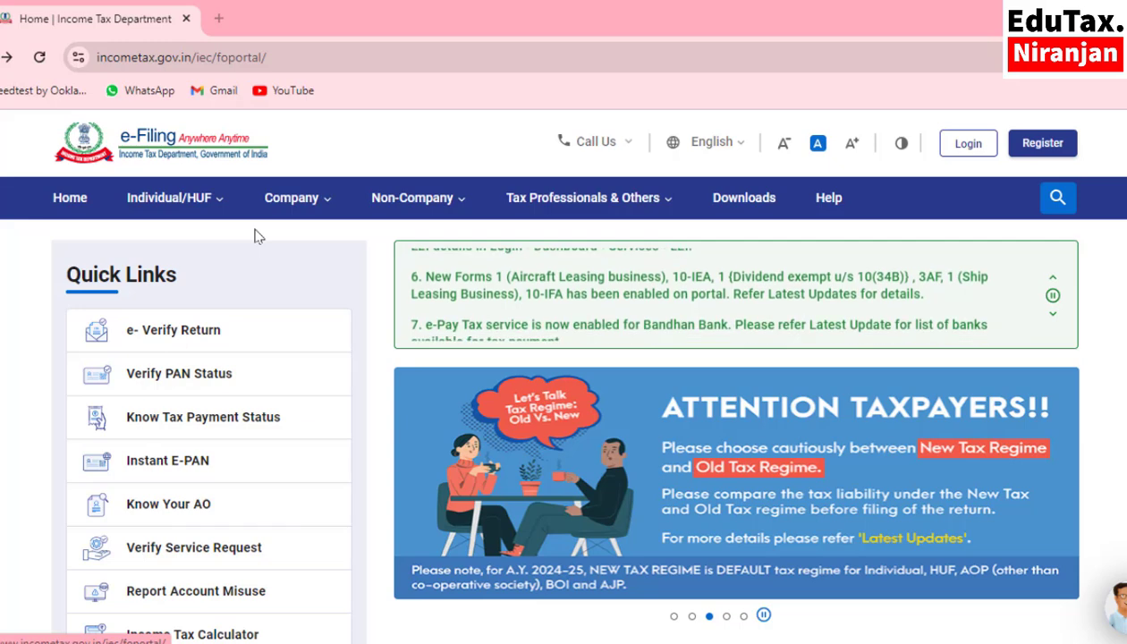
pyautogui.click(752, 208)
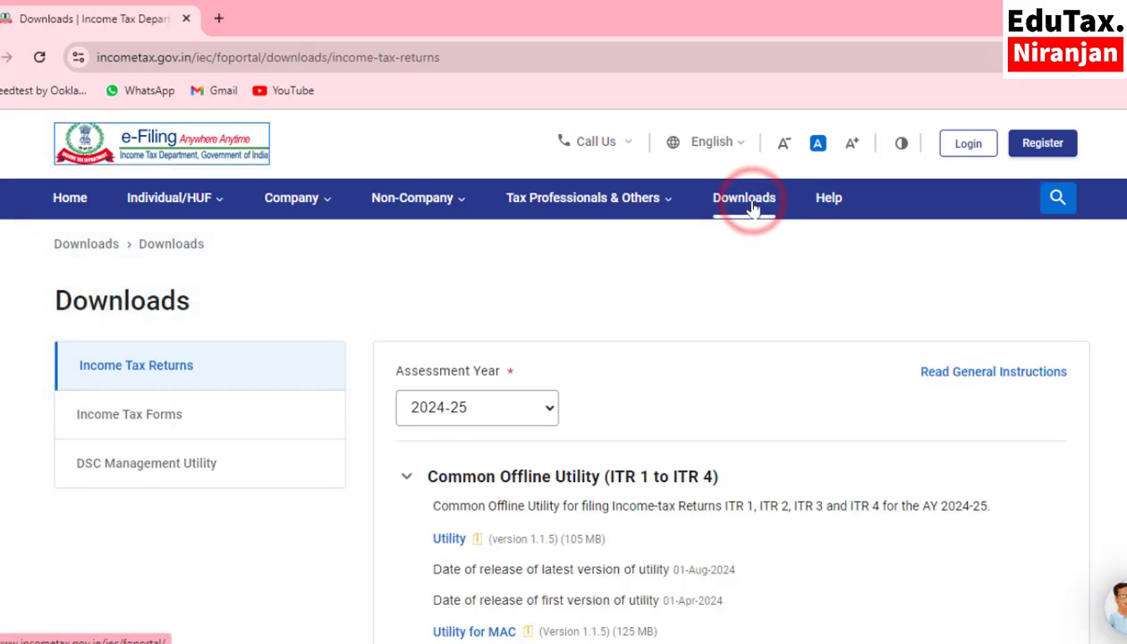
pyautogui.scroll(-3, 569, 347)
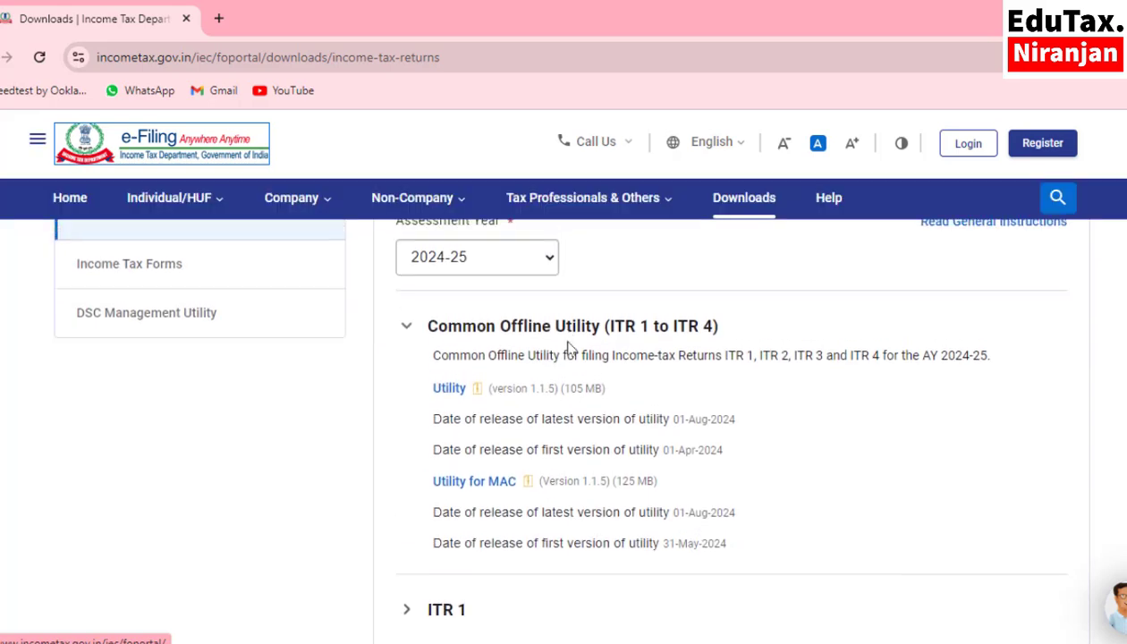
pyautogui.scroll(1, 527, 268)
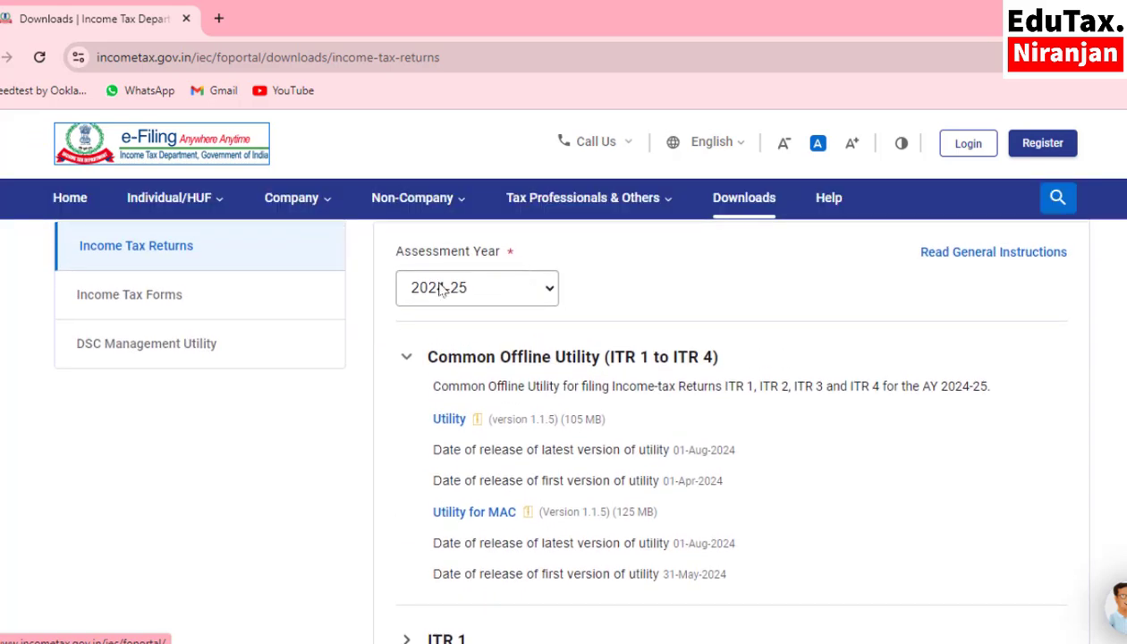
pyautogui.click(519, 298)
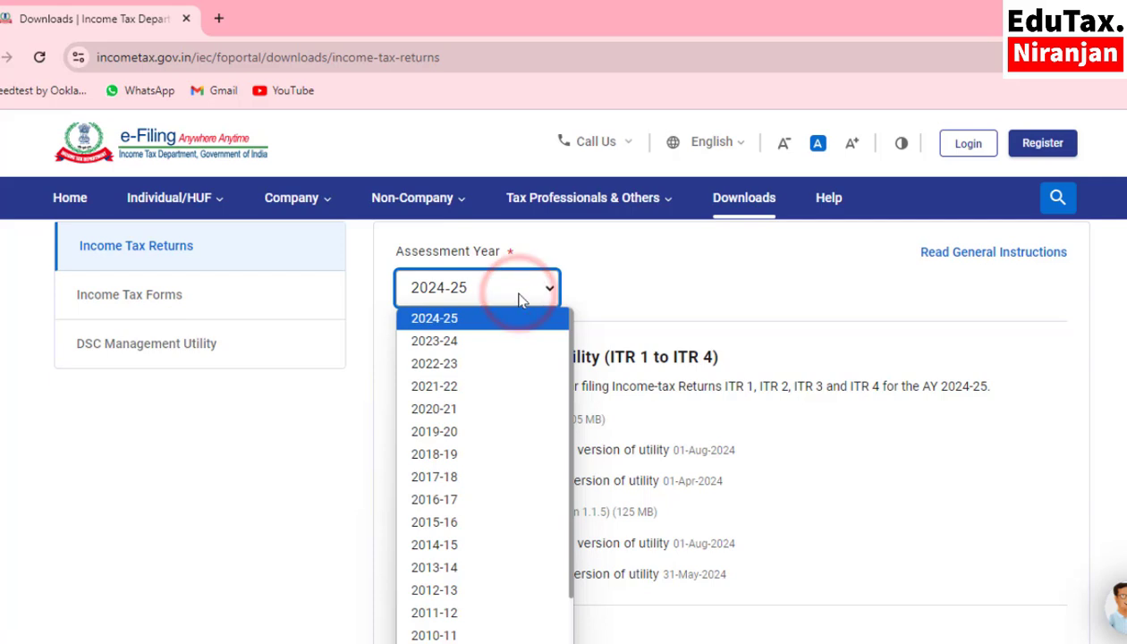
pyautogui.click(486, 343)
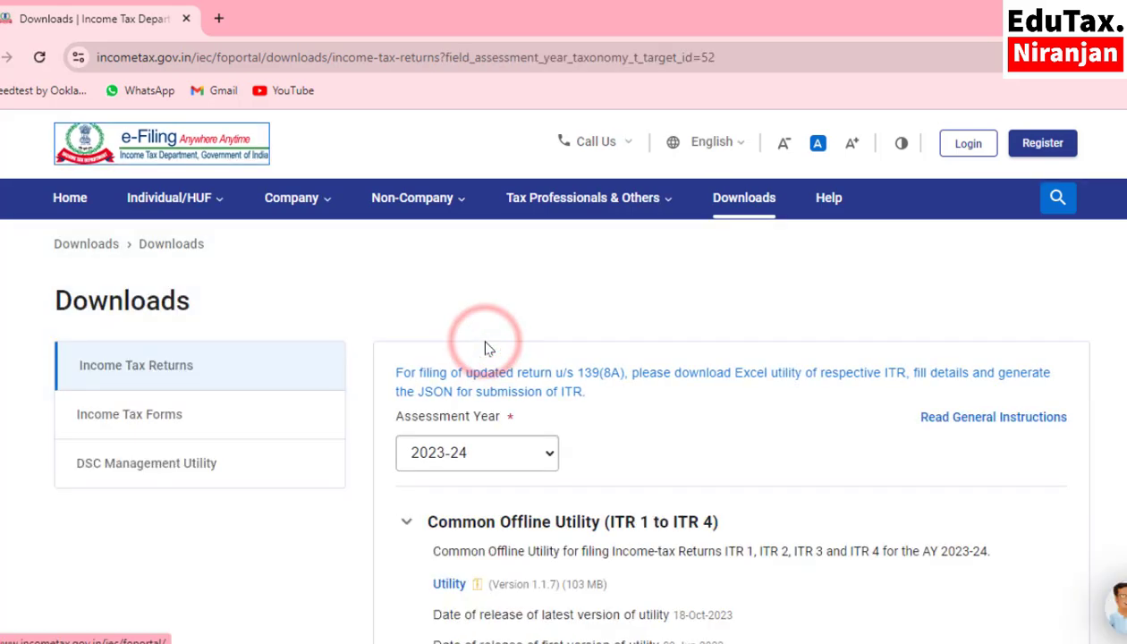
# - Download the Excel-based utility for ITR 1
pyautogui.scroll(-3, 485, 344)
pyautogui.scroll(-3, 492, 309)
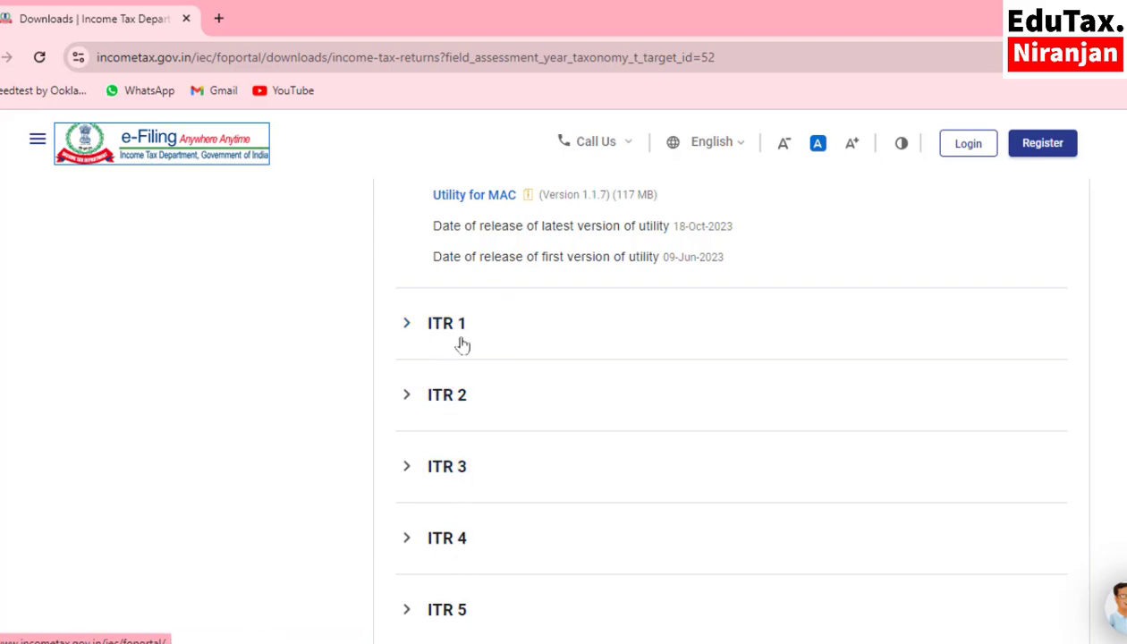
pyautogui.click(463, 345)
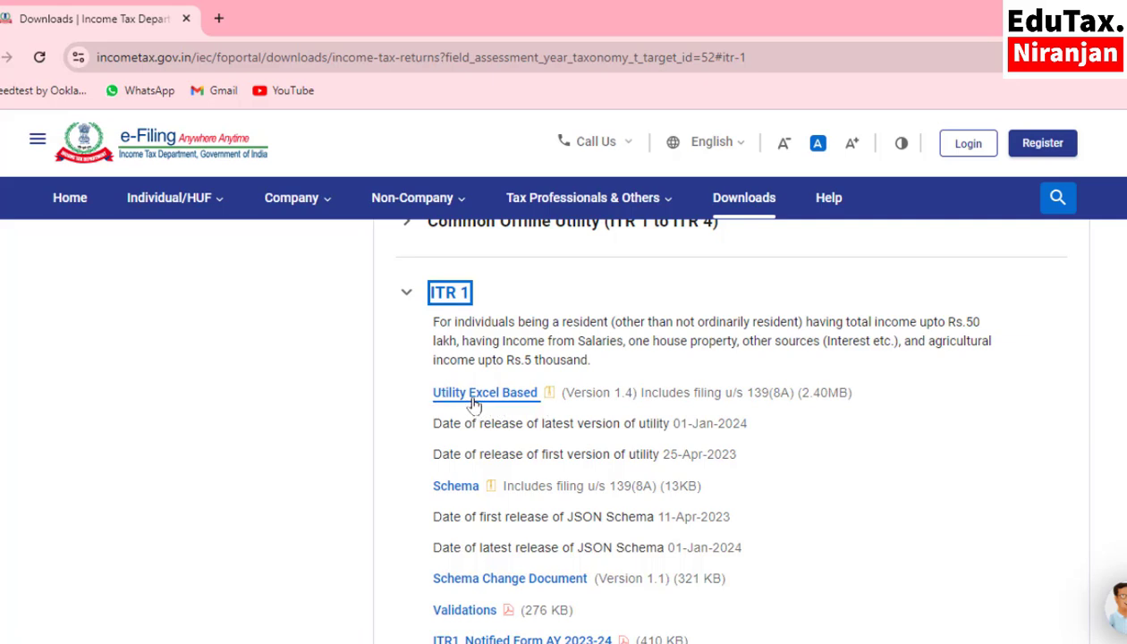
pyautogui.click(474, 402)
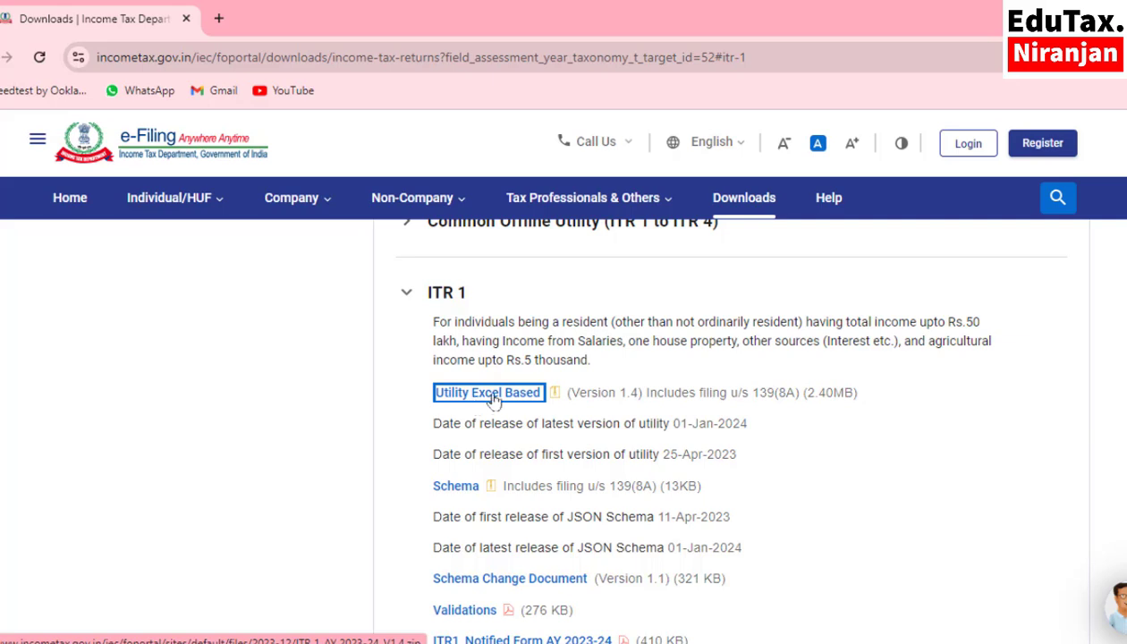
# - Open the ITR 1_AY 2023-24_V1.4 workbook from the downloaded ZIP archive in Excel
pyautogui.click(926, 153)
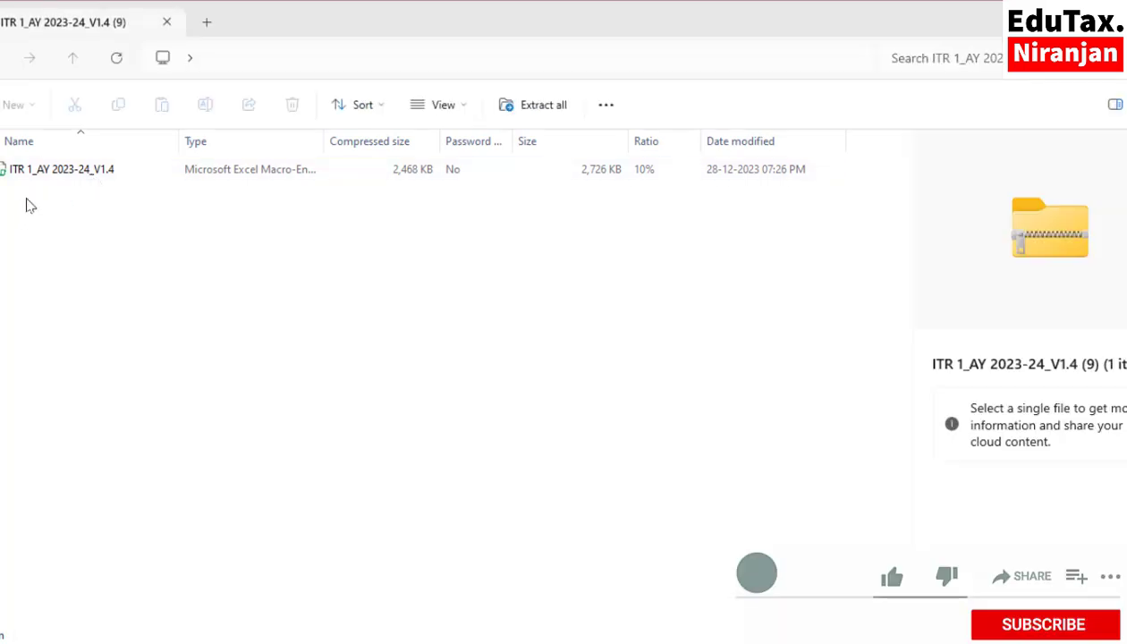
pyautogui.click(82, 176)
pyautogui.rightClick(81, 176)
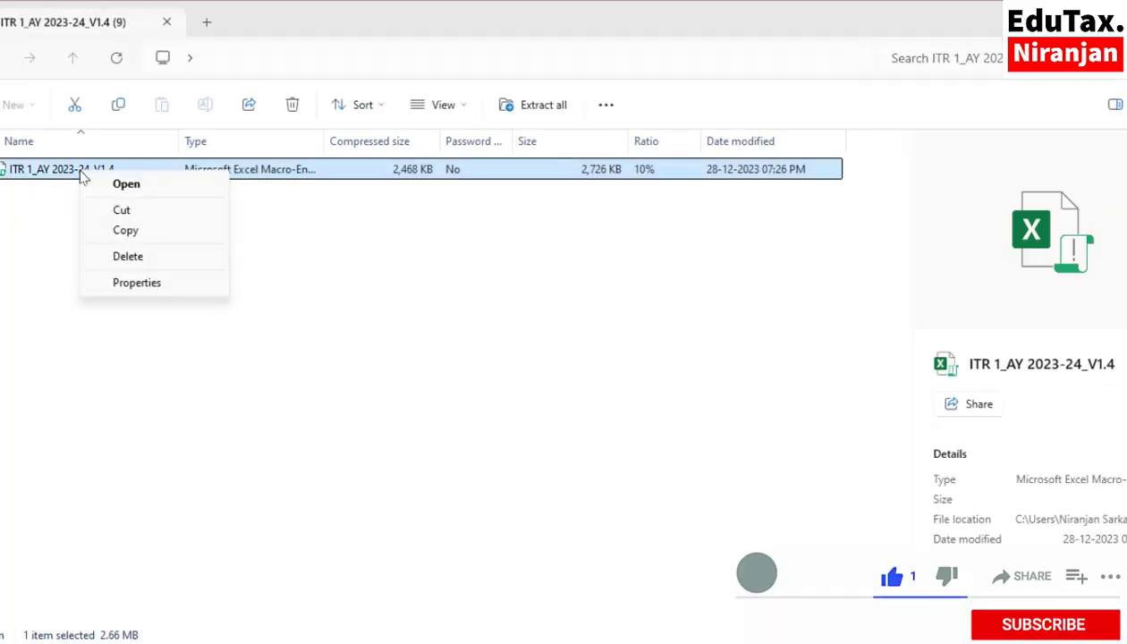
pyautogui.click(128, 185)
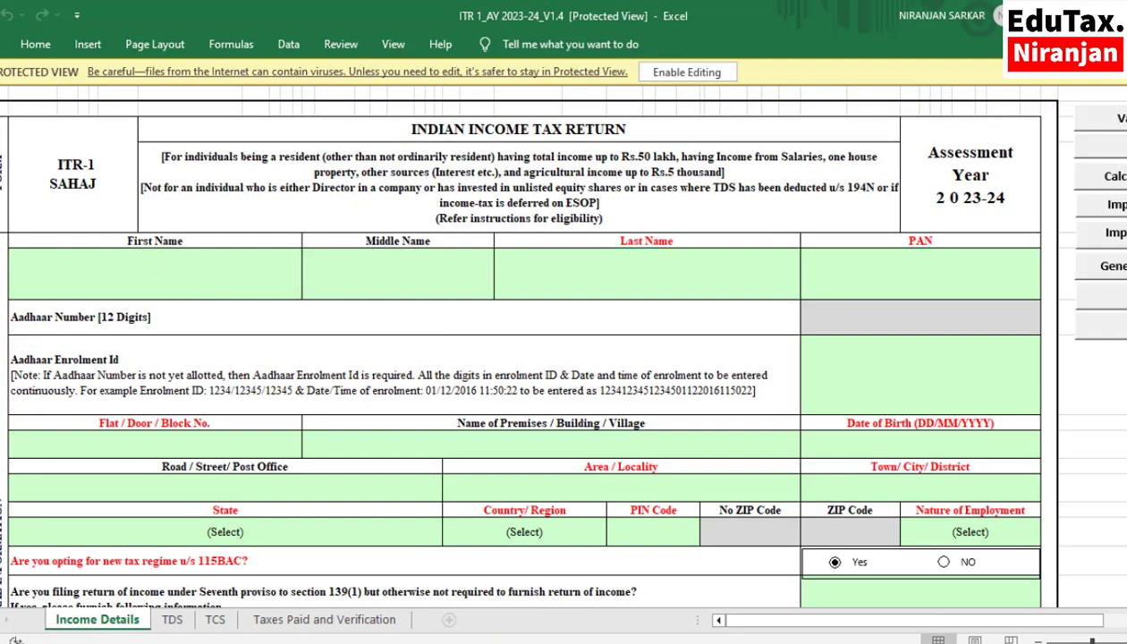
pyautogui.hotkey('ctrl', 's')
pyautogui.click(659, 387)
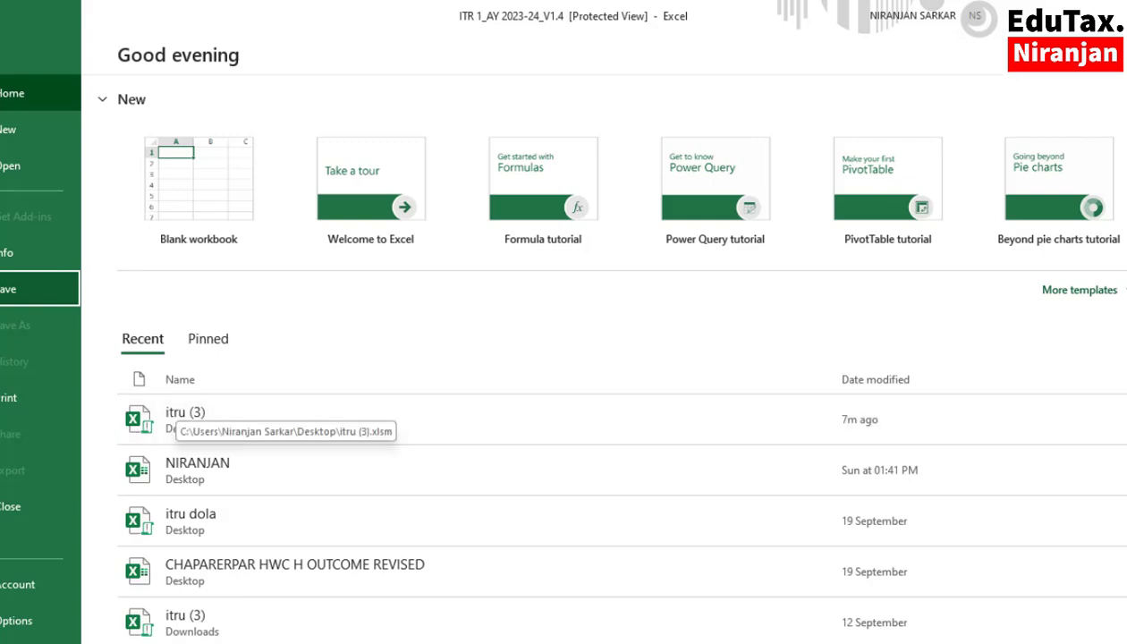
pyautogui.press('Escape')
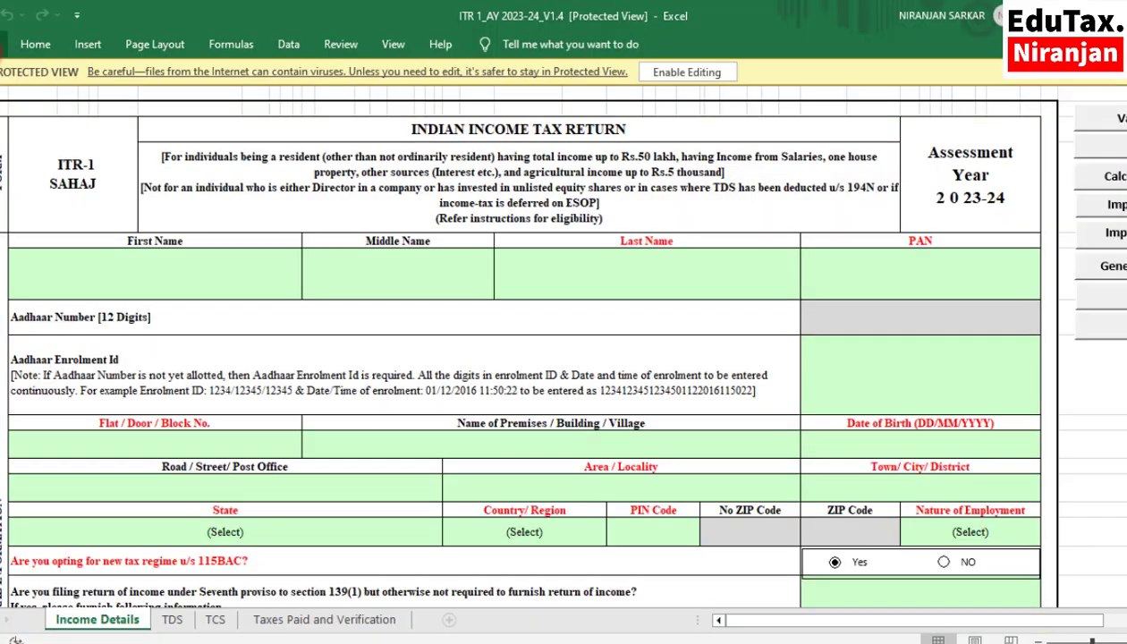
# - Enable editing and save the workbook to the Desktop as the macro-enabled workbook "Copy of ITR 1_AY 2023-24_V1.4"
pyautogui.click(684, 76)
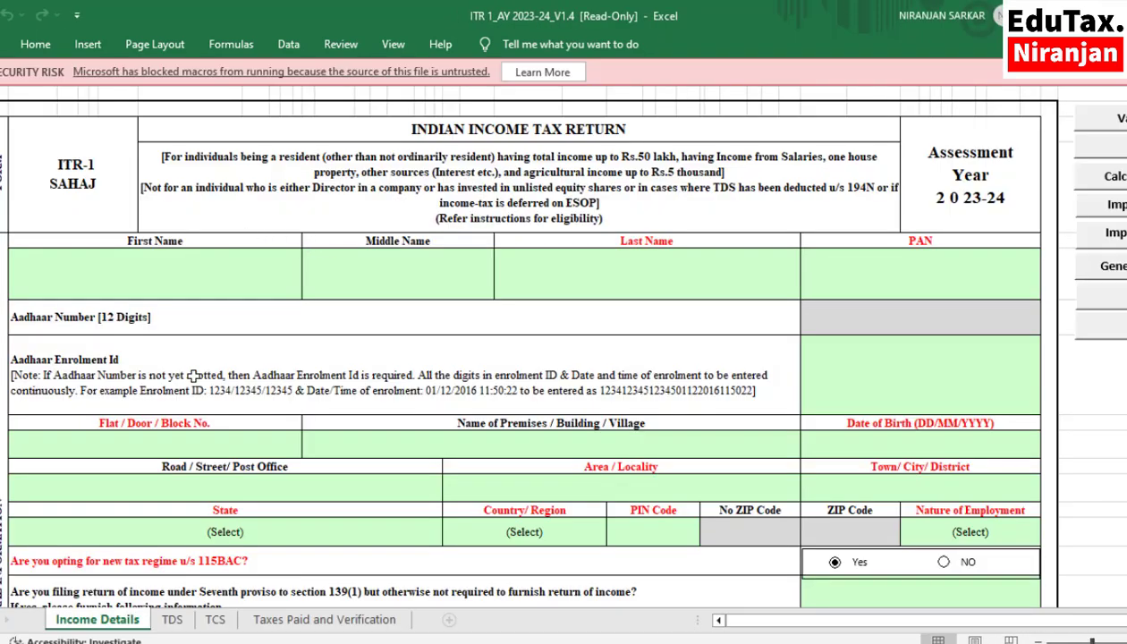
pyautogui.click(5, 44)
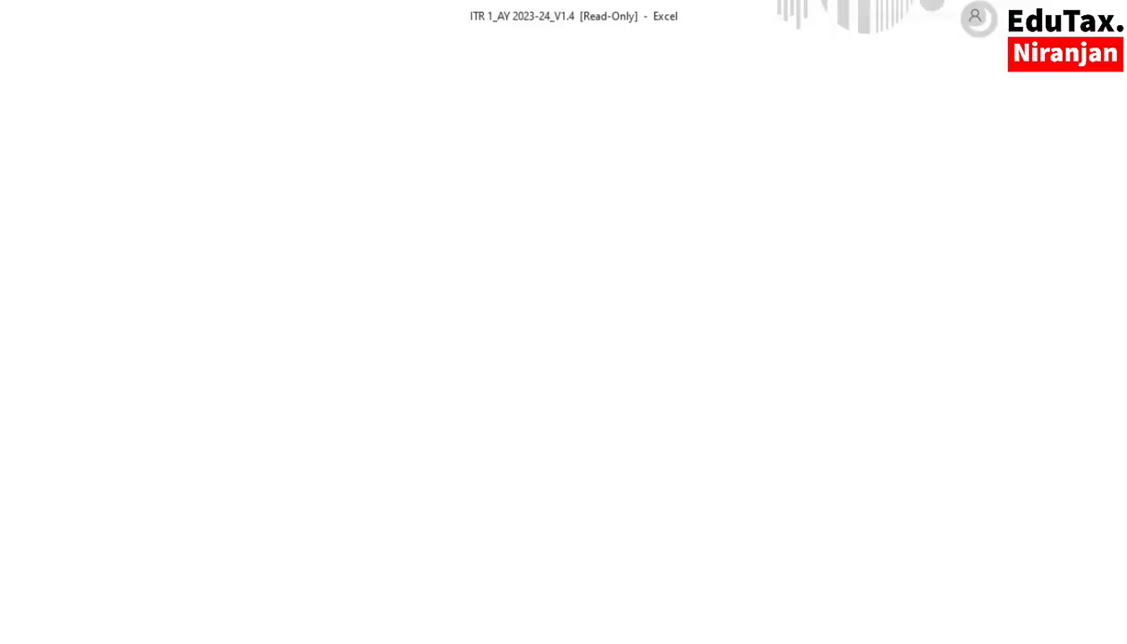
pyautogui.click(18, 325)
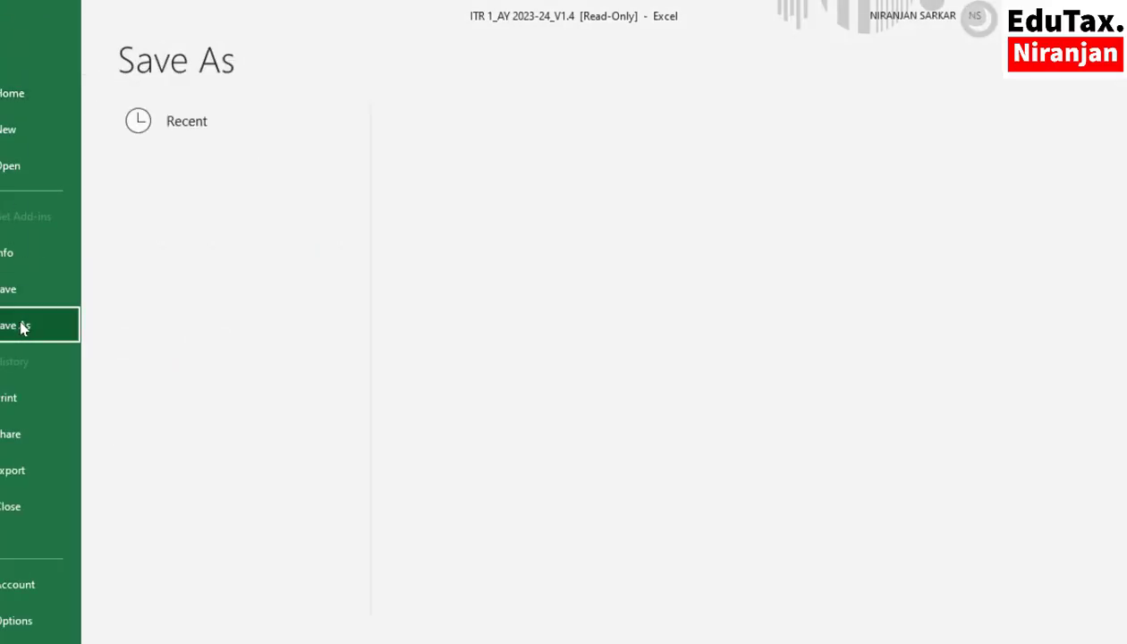
pyautogui.click(211, 377)
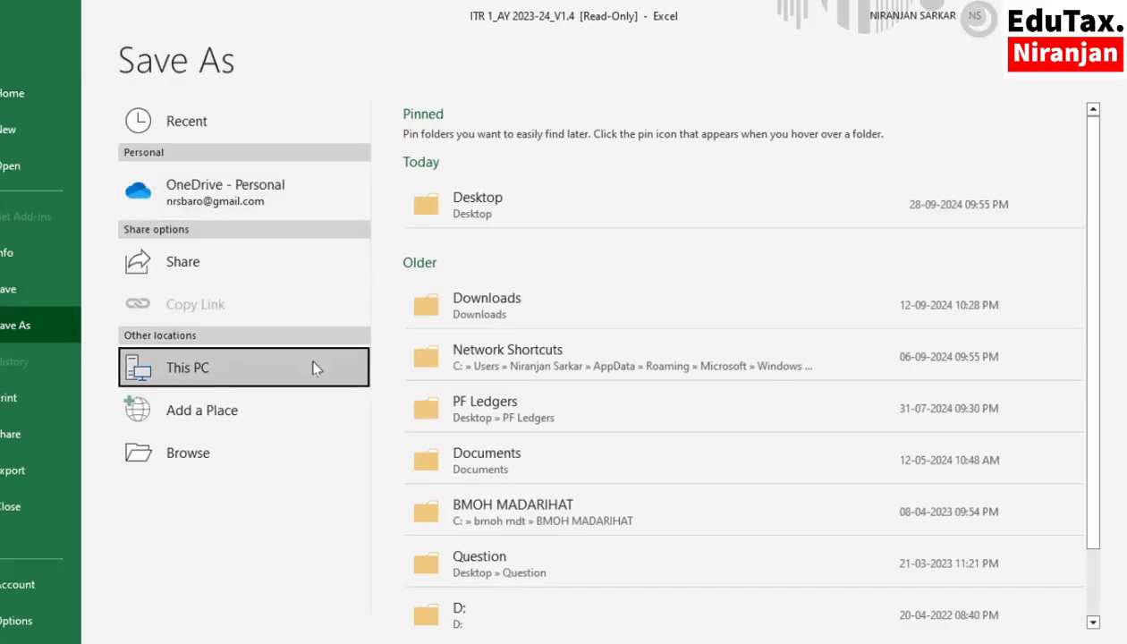
pyautogui.click(501, 206)
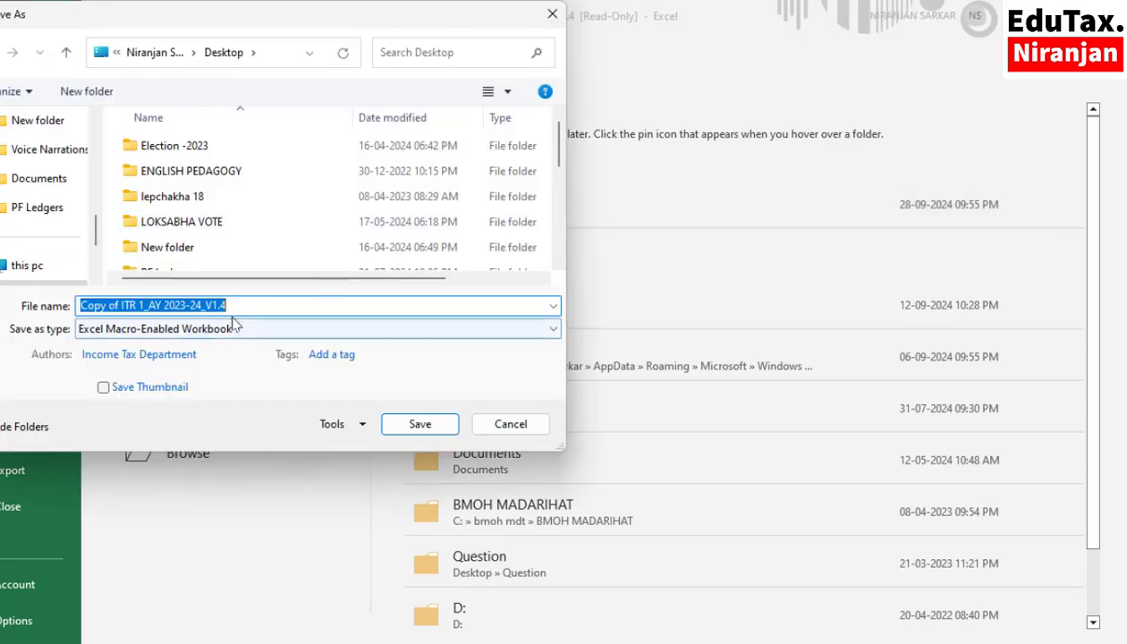
pyautogui.click(409, 425)
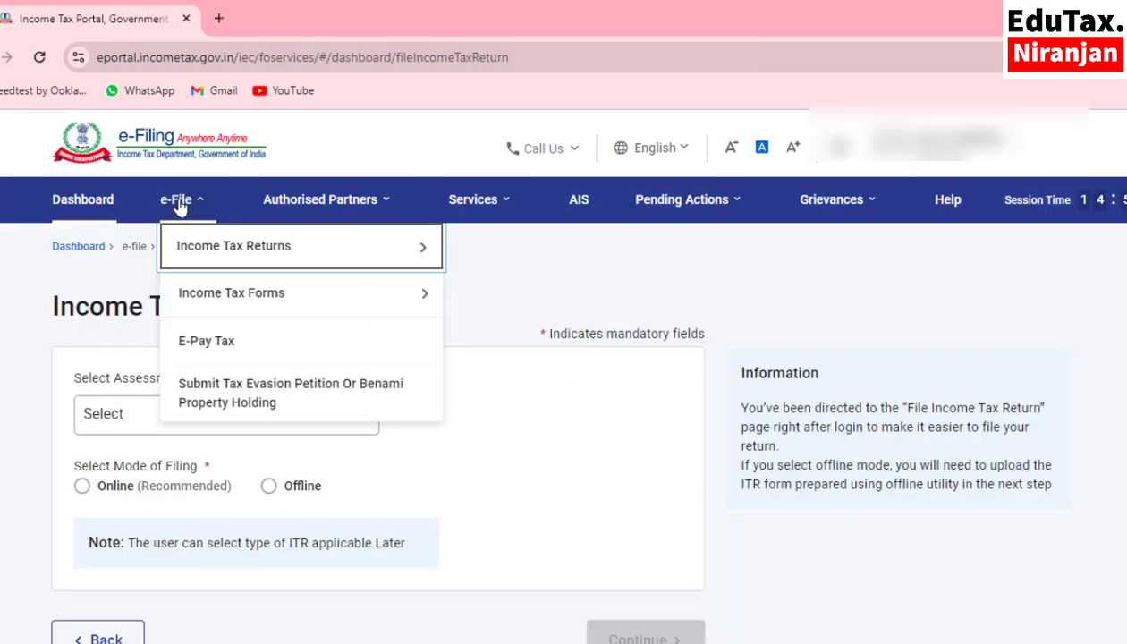
# - On the e-filing portal in the browser, download the pre-filled return data for assessment year 2023-24
pyautogui.moveTo(283, 251)
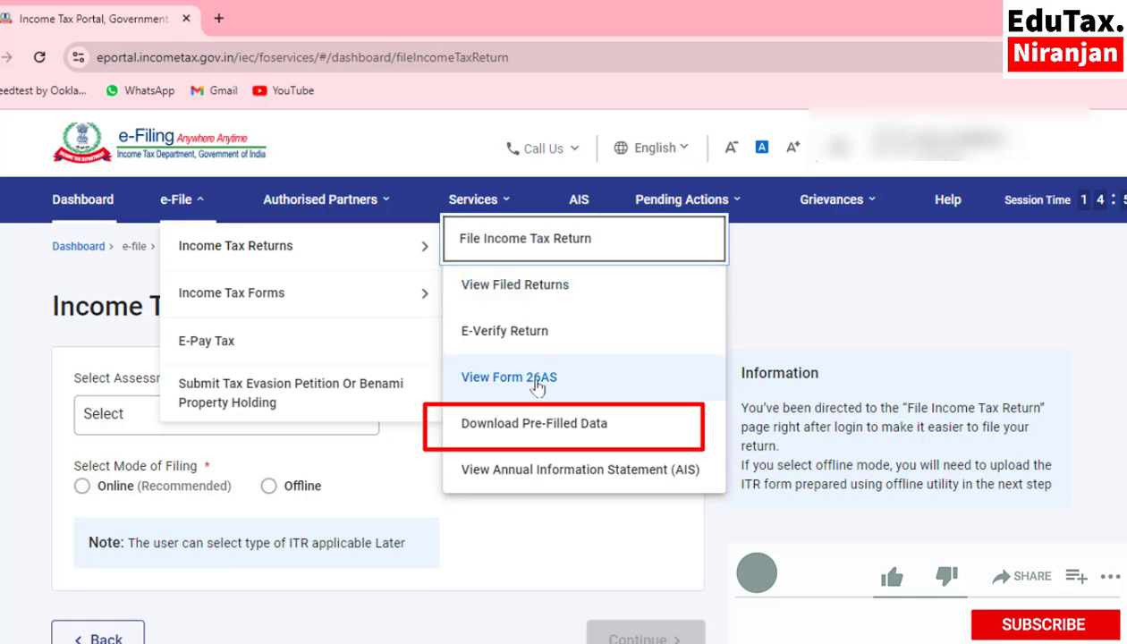
pyautogui.click(547, 430)
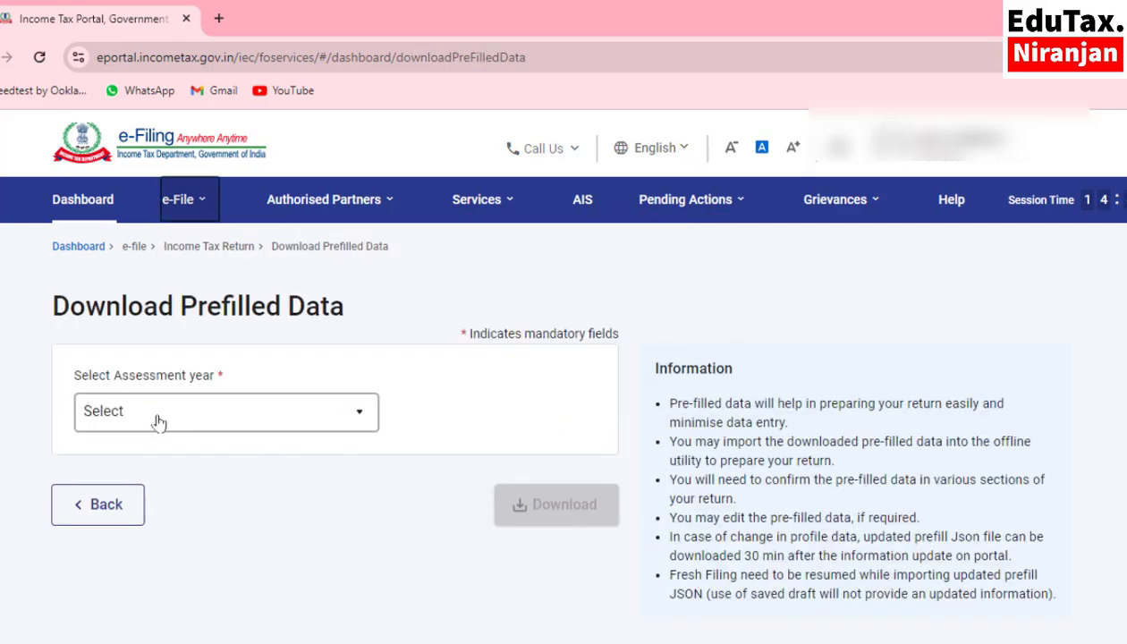
pyautogui.click(157, 414)
pyautogui.click(152, 534)
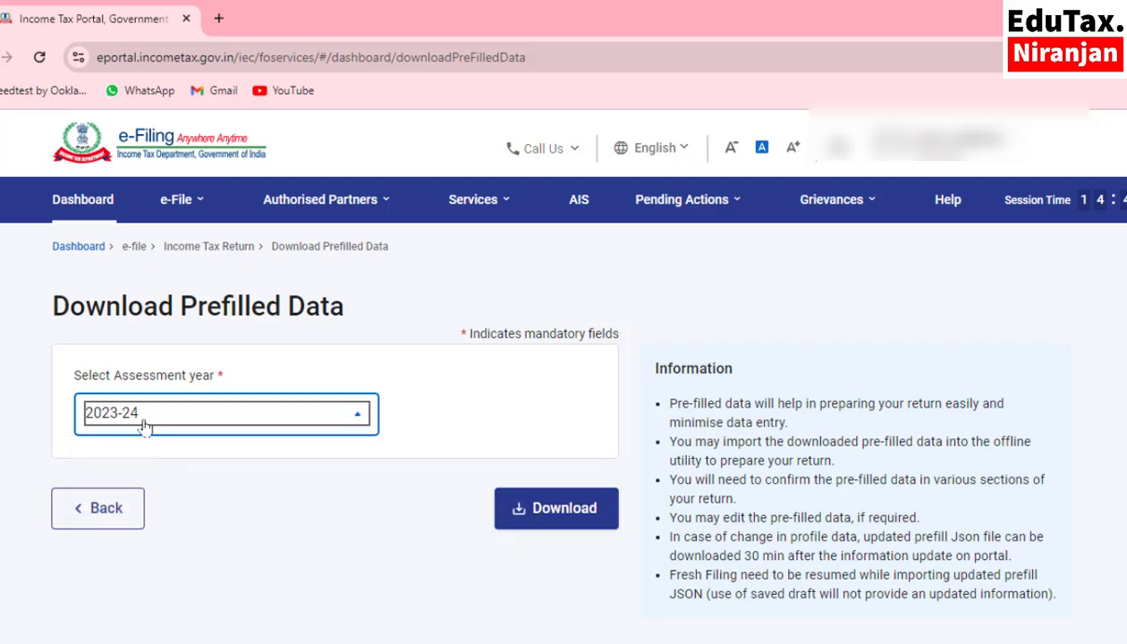
pyautogui.click(560, 517)
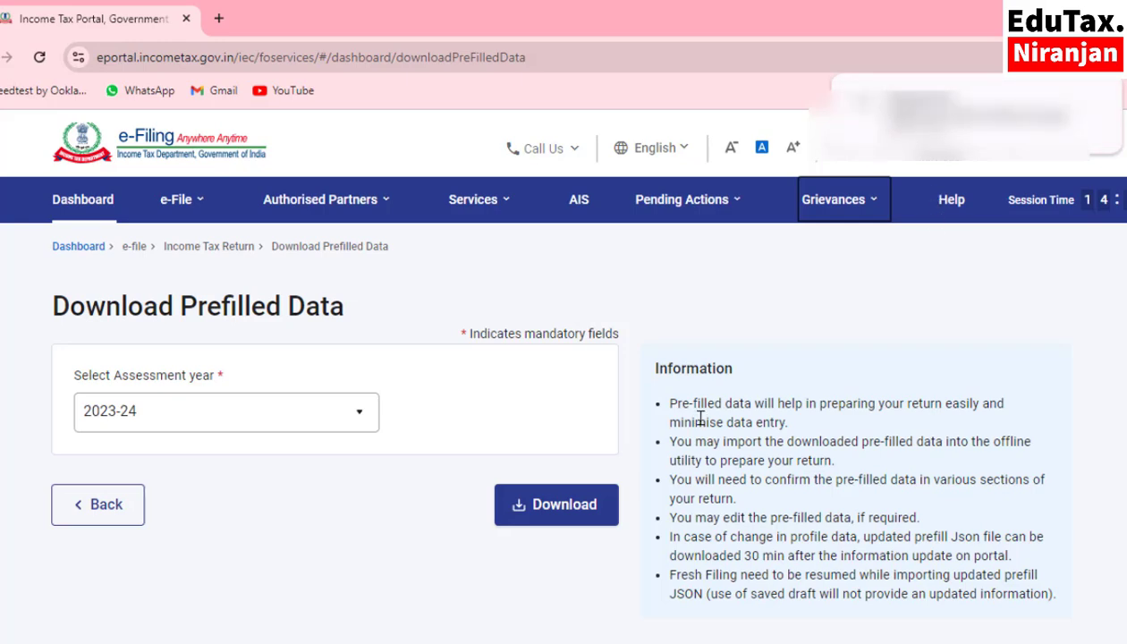
pyautogui.scroll(-2, 700, 418)
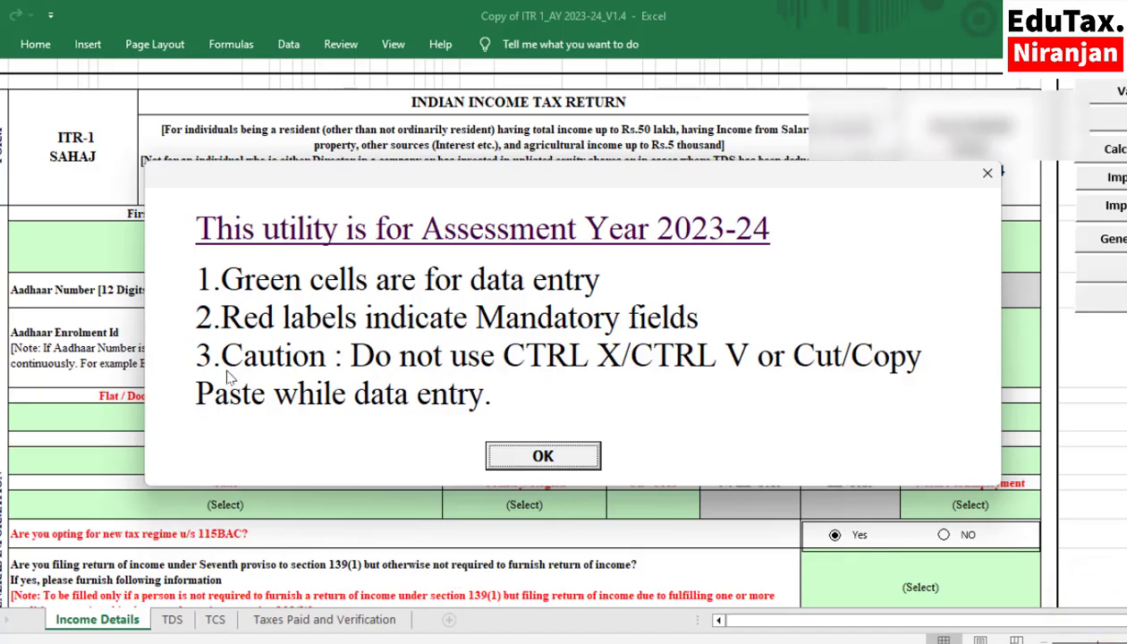
# - In the saved Excel utility, dismiss the data entry notice and start the prefill import, accepting its alert
pyautogui.click(541, 465)
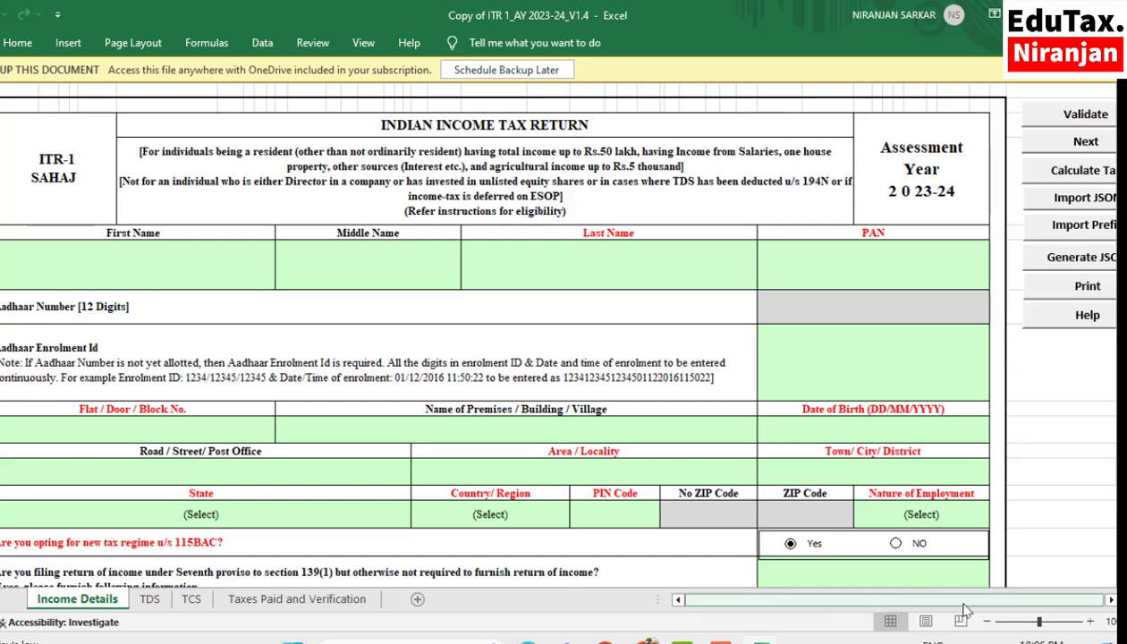
pyautogui.moveTo(1038, 623); pyautogui.dragTo(1034, 625)
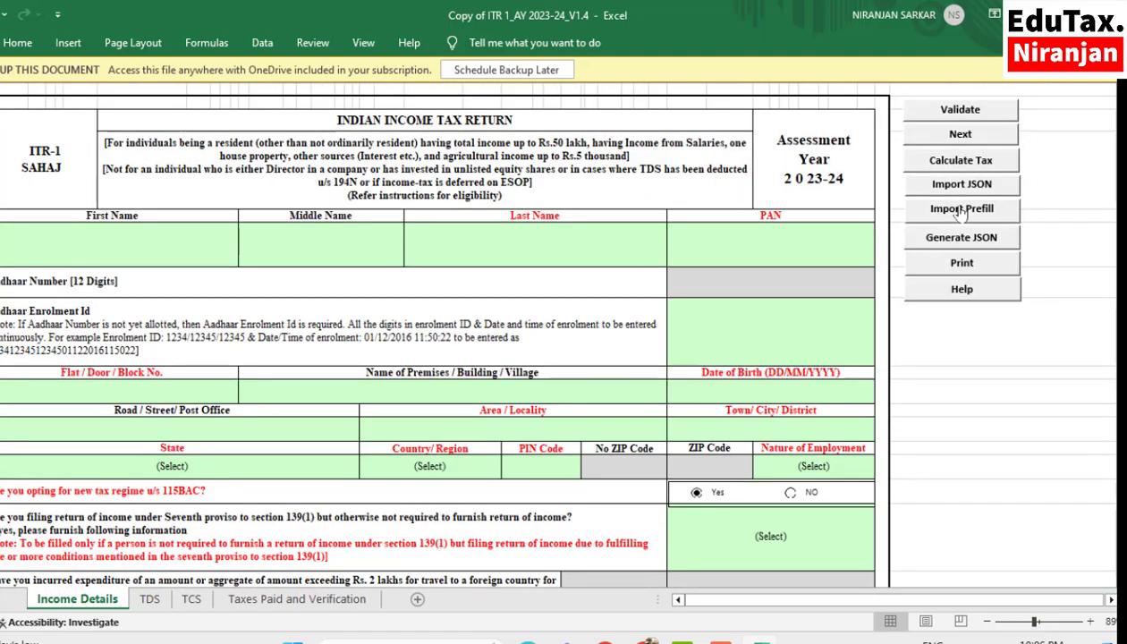
pyautogui.scroll(-3, 330, 358)
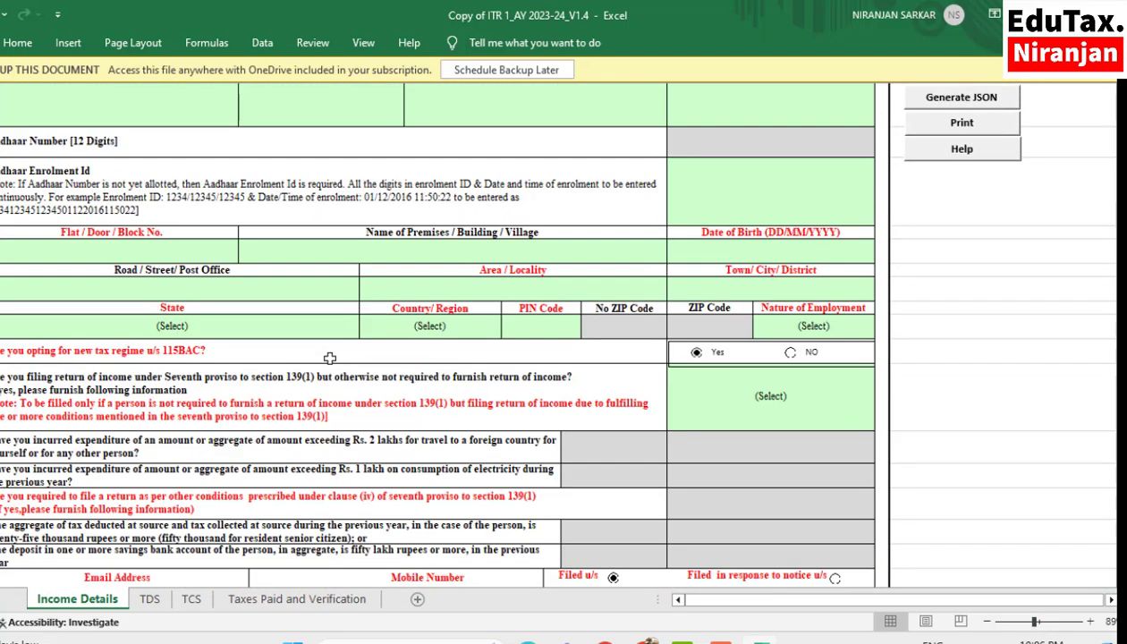
pyautogui.scroll(3, 330, 358)
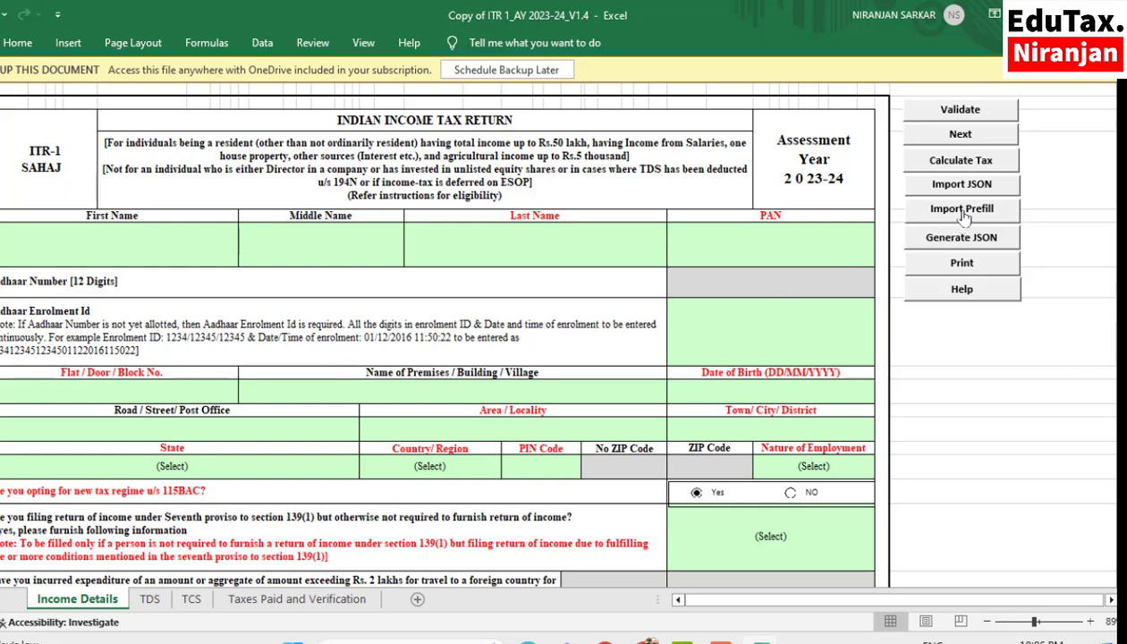
pyautogui.click(962, 211)
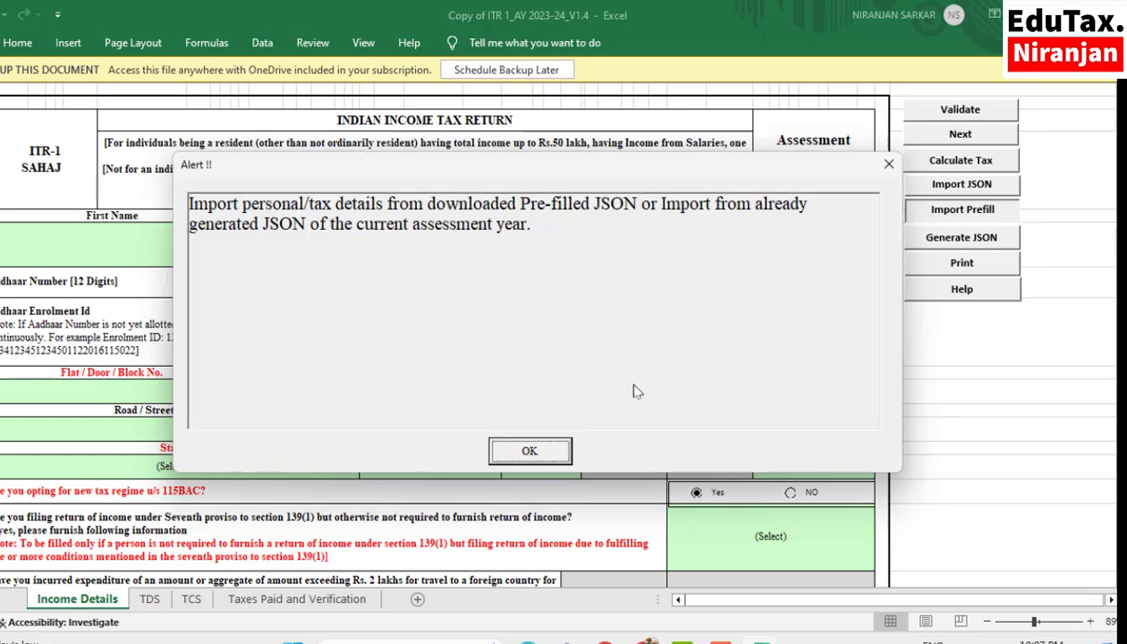
pyautogui.click(531, 451)
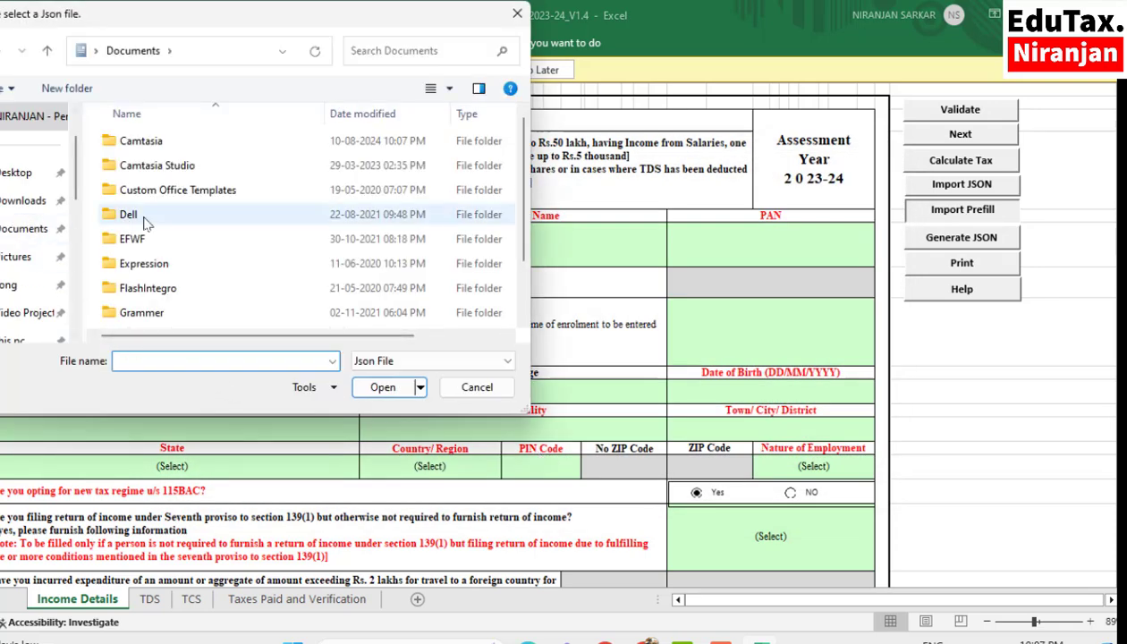
# - Import the prefill JSON file downloaded today from the Downloads folder into the ITR-1 utility
pyautogui.click(18, 171)
pyautogui.scroll(-2, 221, 224)
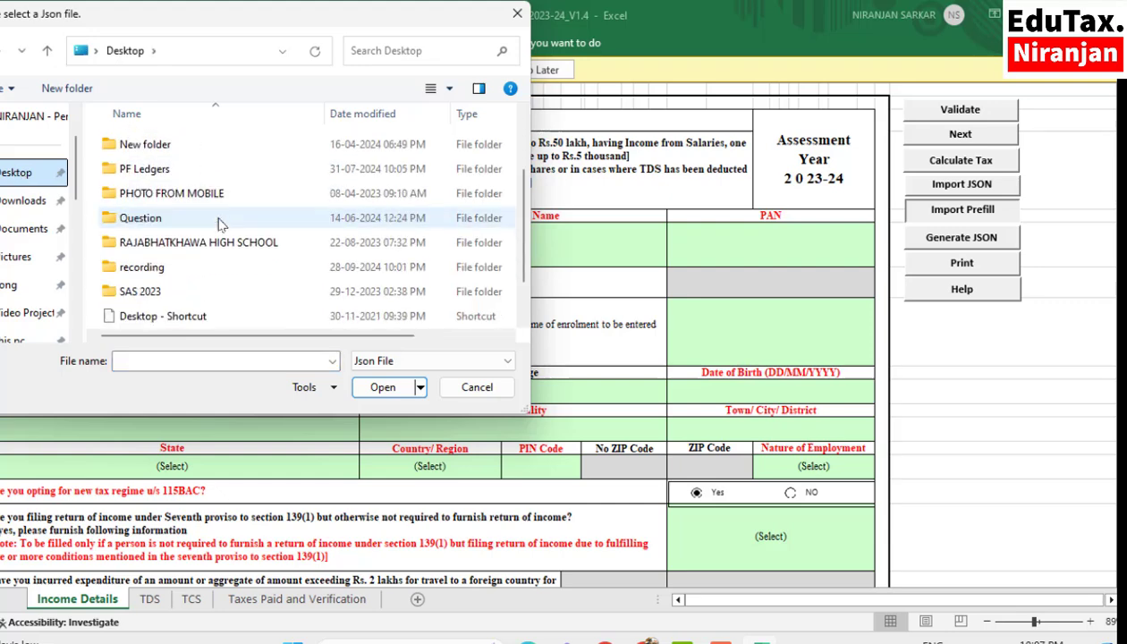
pyautogui.scroll(2, 220, 223)
pyautogui.scroll(-2, 221, 224)
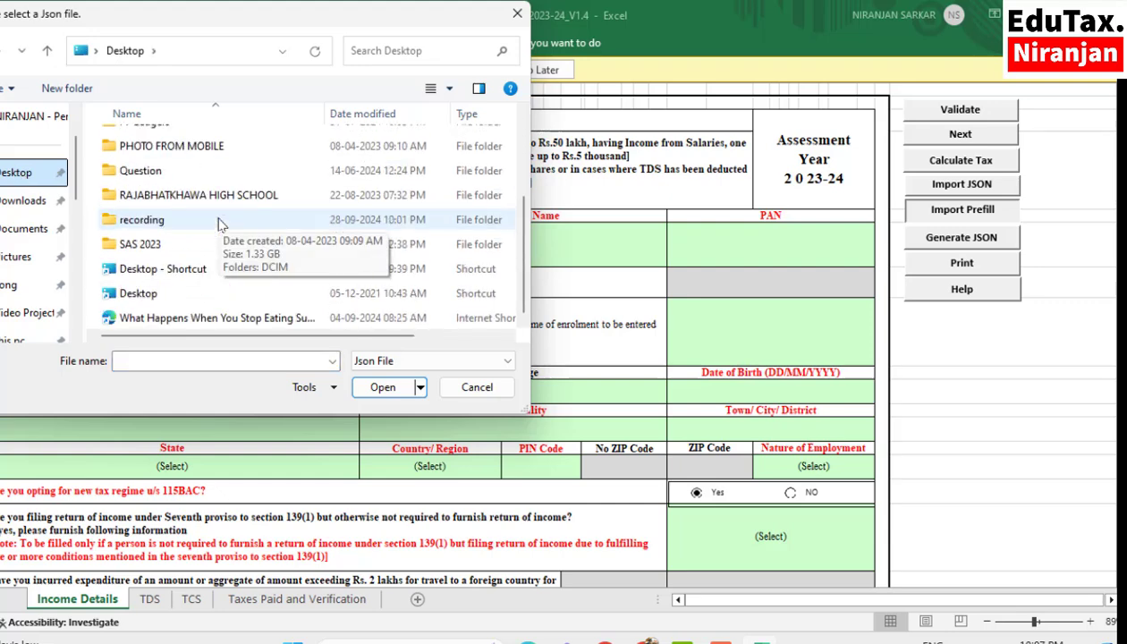
pyautogui.scroll(2, 221, 223)
pyautogui.click(23, 201)
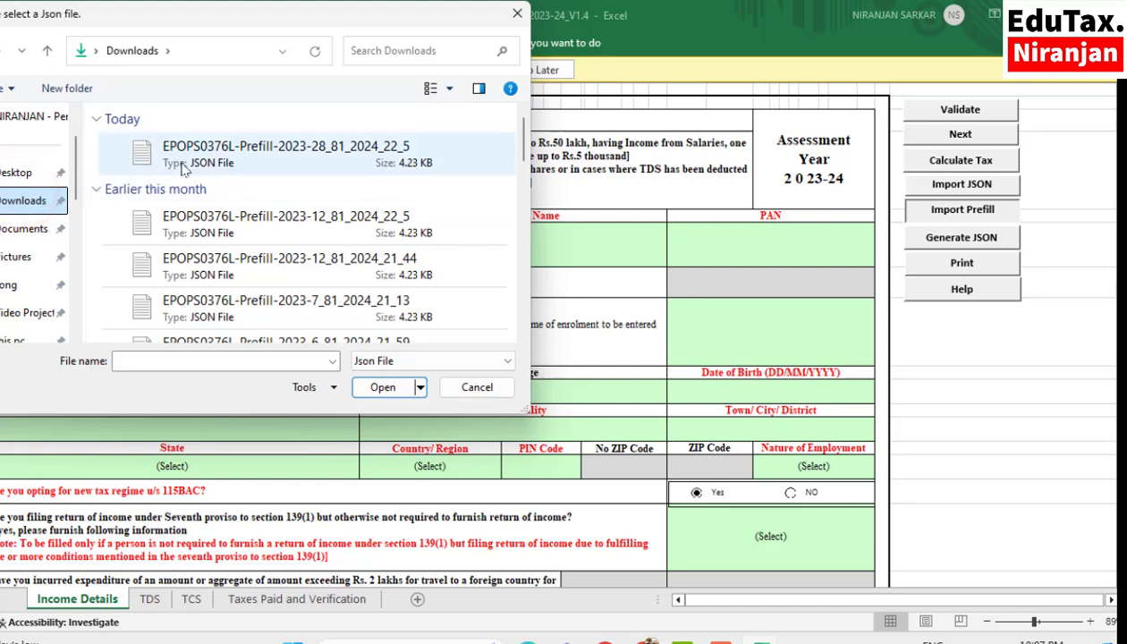
pyautogui.click(232, 148)
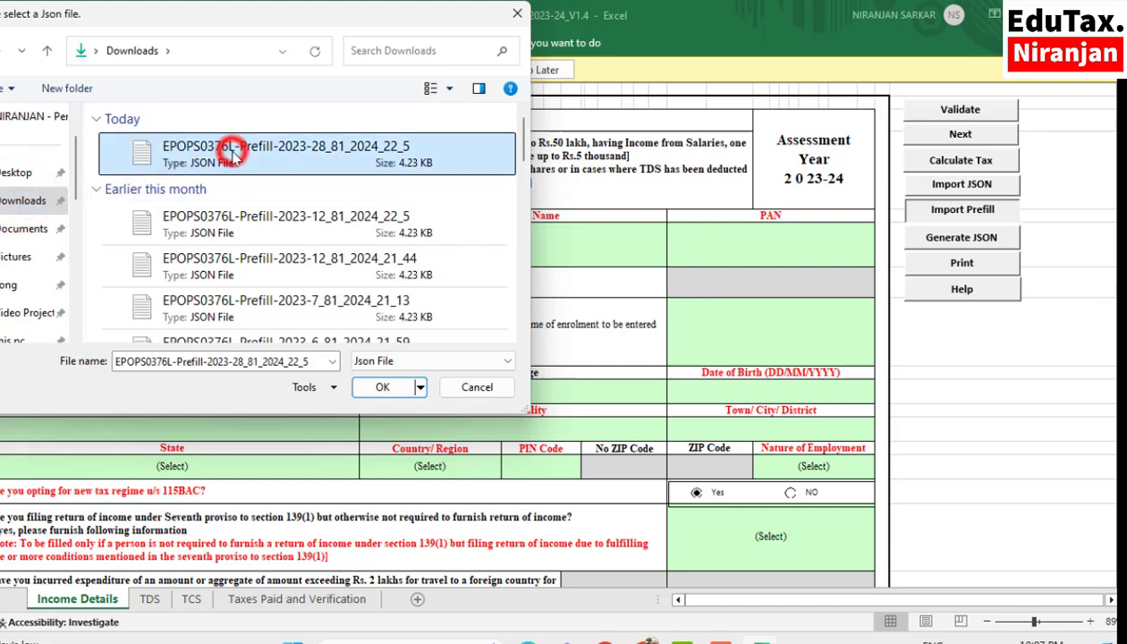
pyautogui.click(389, 388)
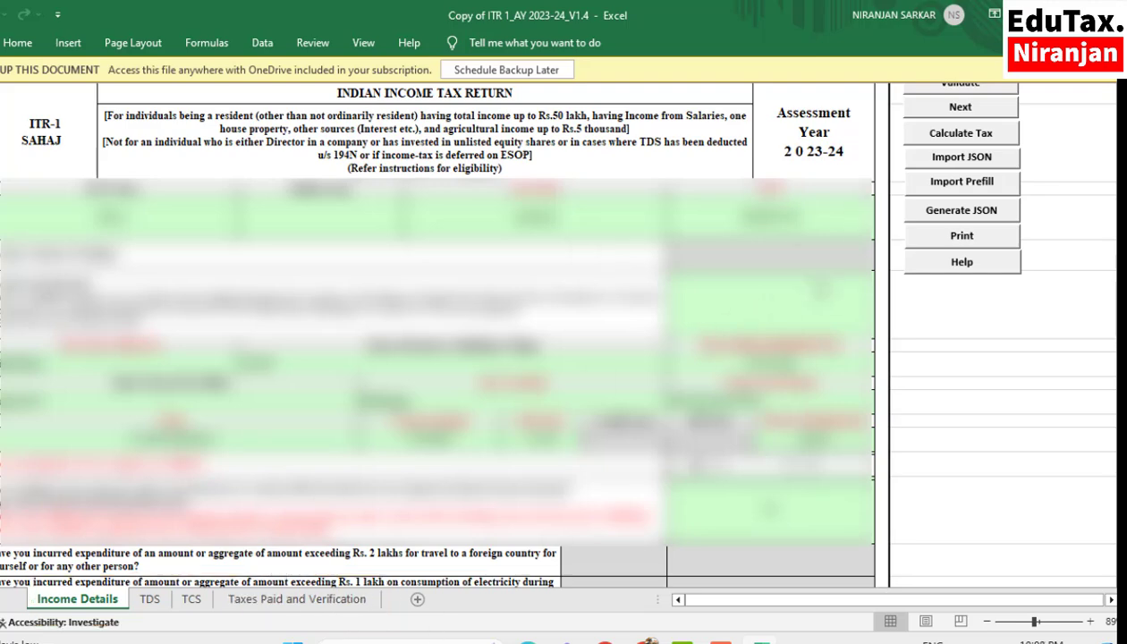
# - In the completed itru (3) workbook, select State Government as the nature of employment on the Income Details sheet
pyautogui.scroll(1, 926, 224)
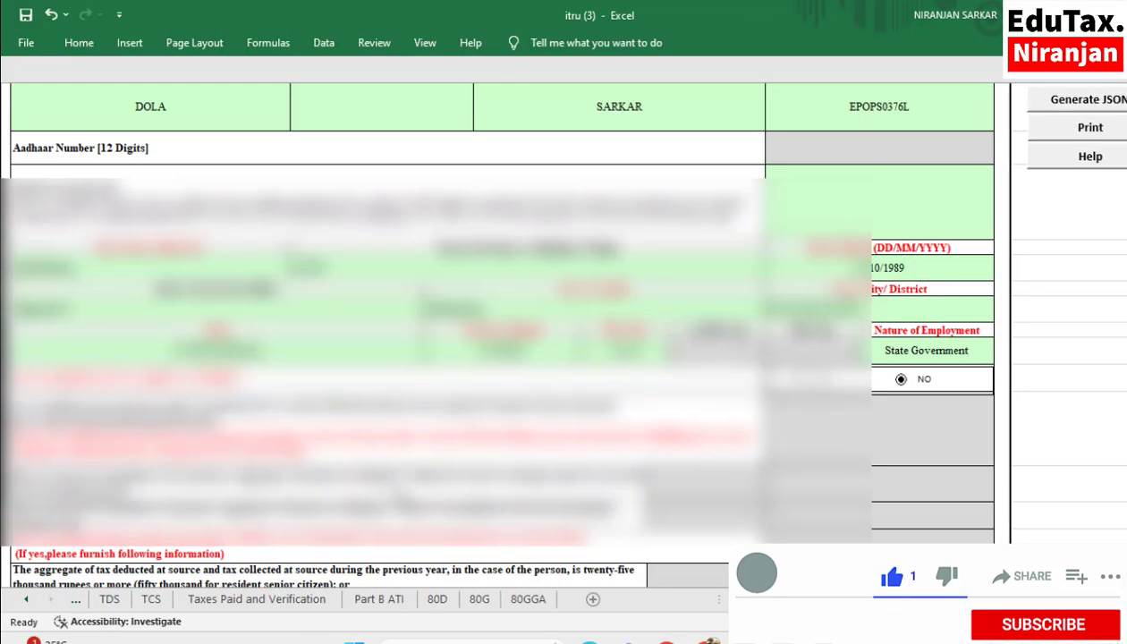
pyautogui.scroll(-10, 492, 313)
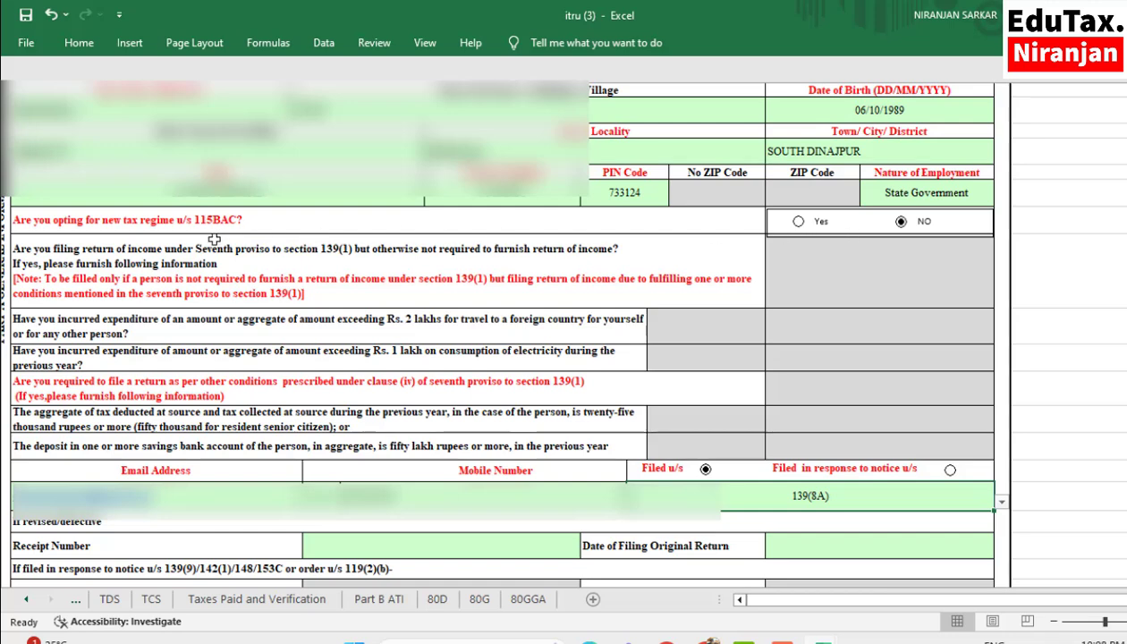
pyautogui.click(914, 192)
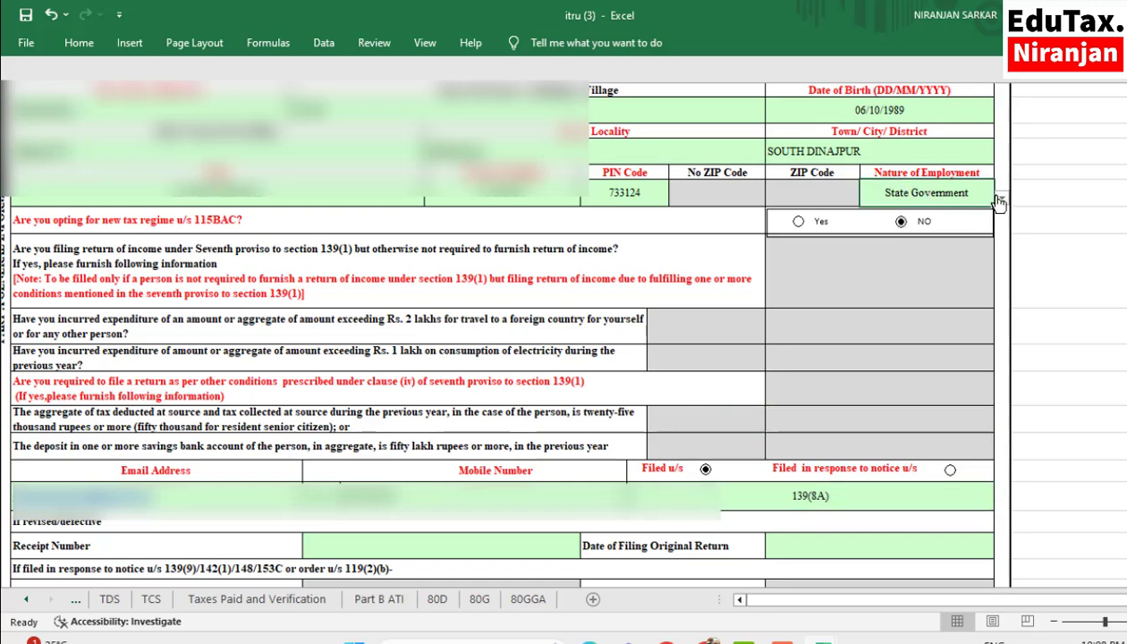
pyautogui.click(1000, 201)
pyautogui.click(920, 213)
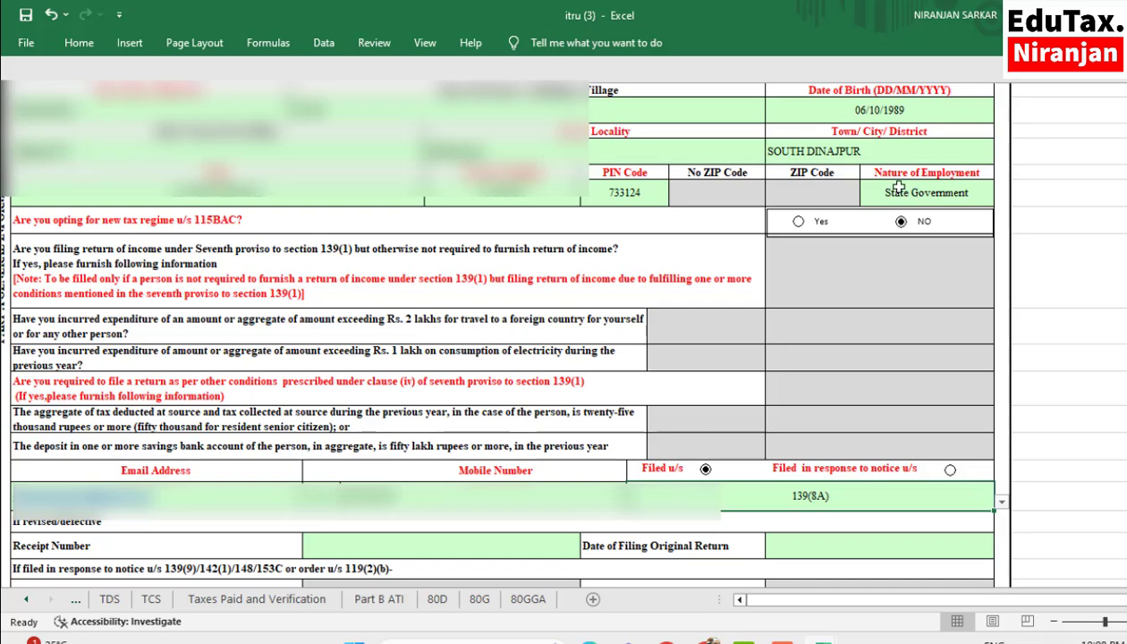
pyautogui.click(918, 191)
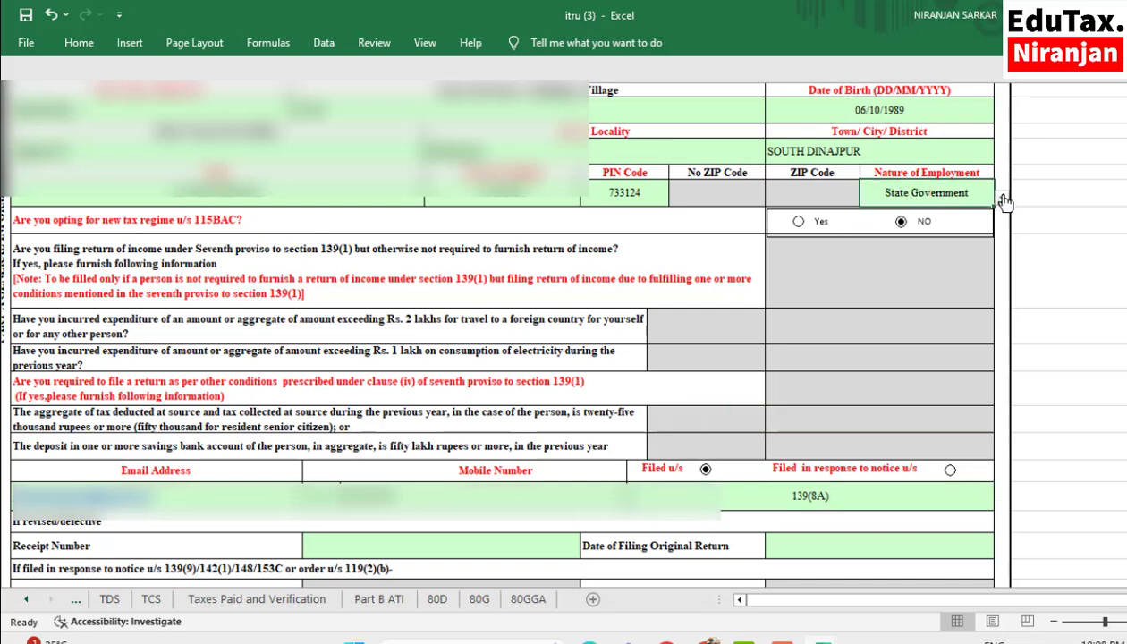
pyautogui.click(1001, 198)
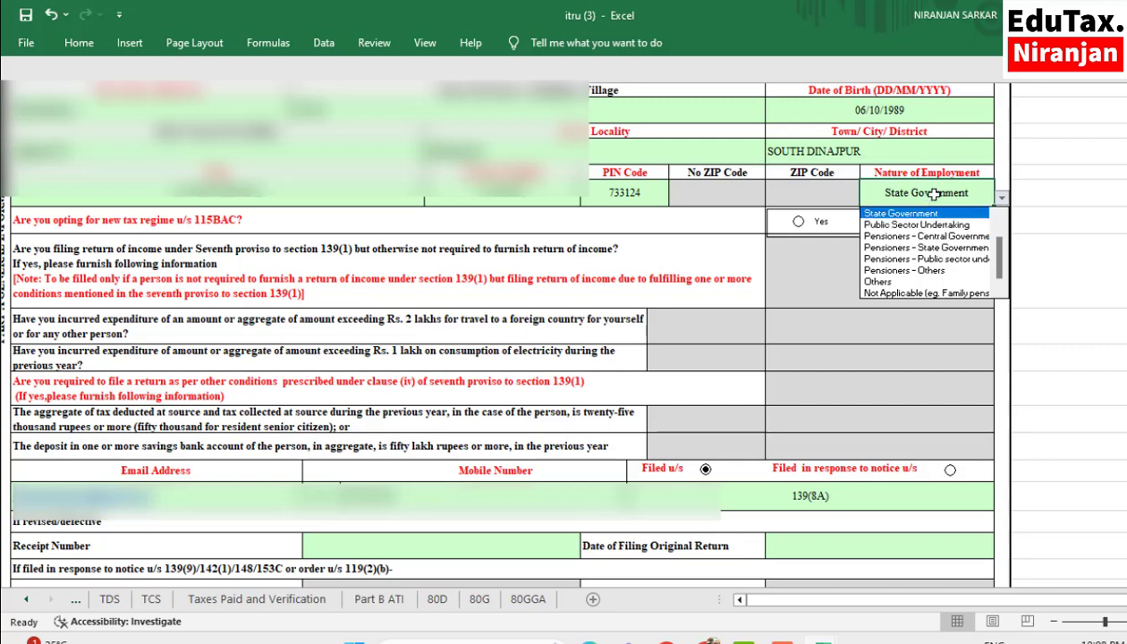
pyautogui.click(933, 193)
# - Set the Filed u/s field on the Income Details sheet to 139(8A)
pyautogui.scroll(-1, 554, 331)
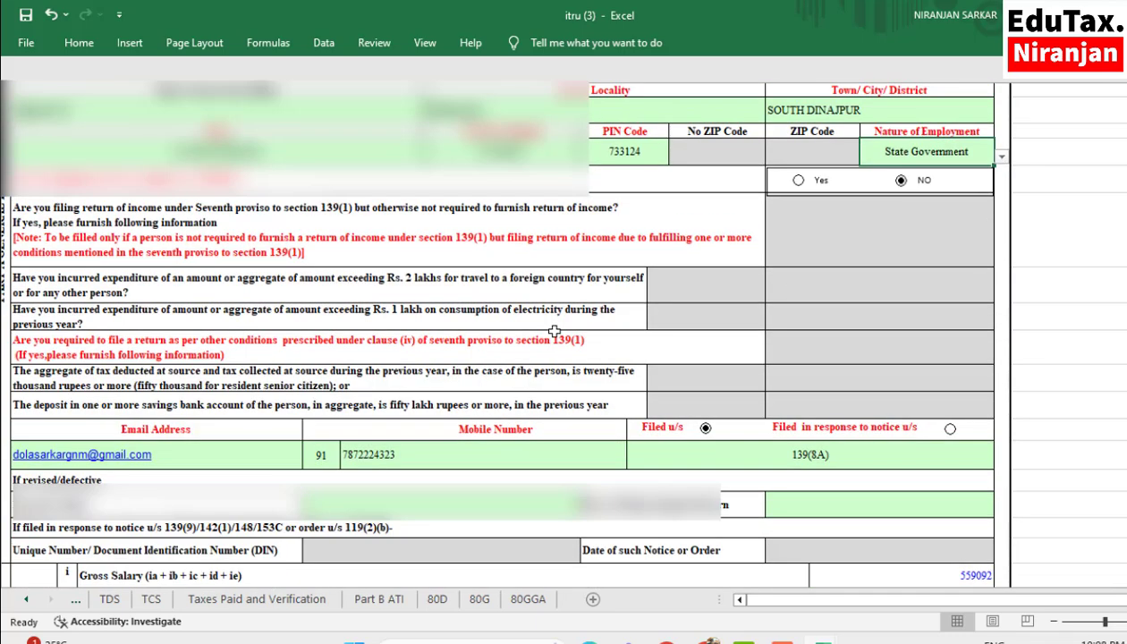
pyautogui.scroll(-1, 554, 332)
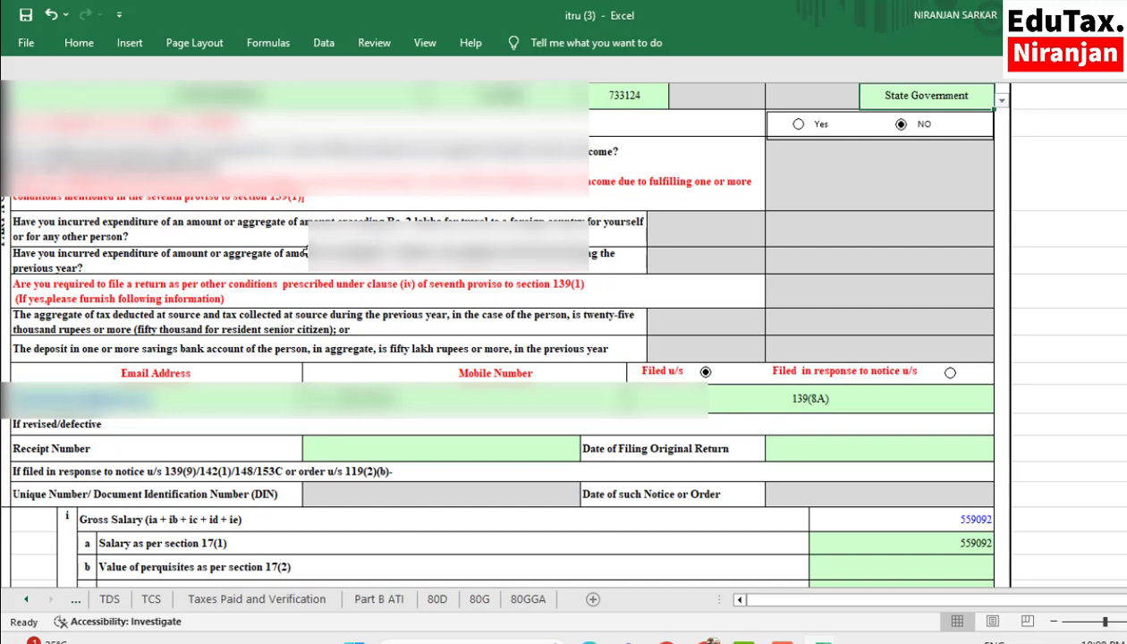
pyautogui.scroll(-3, 554, 332)
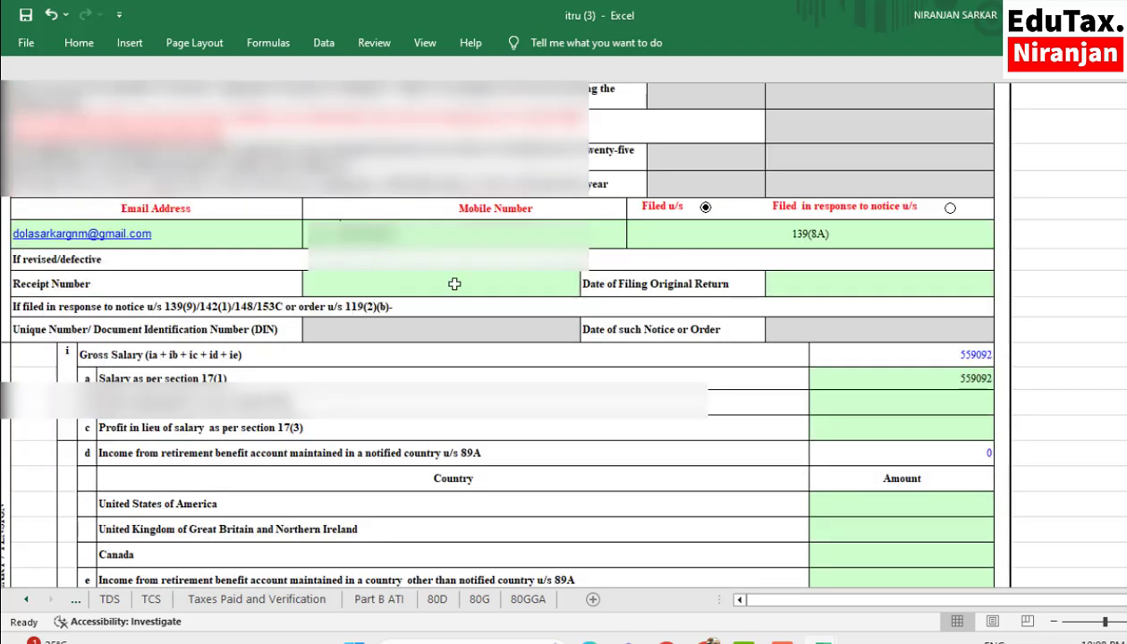
pyautogui.click(930, 232)
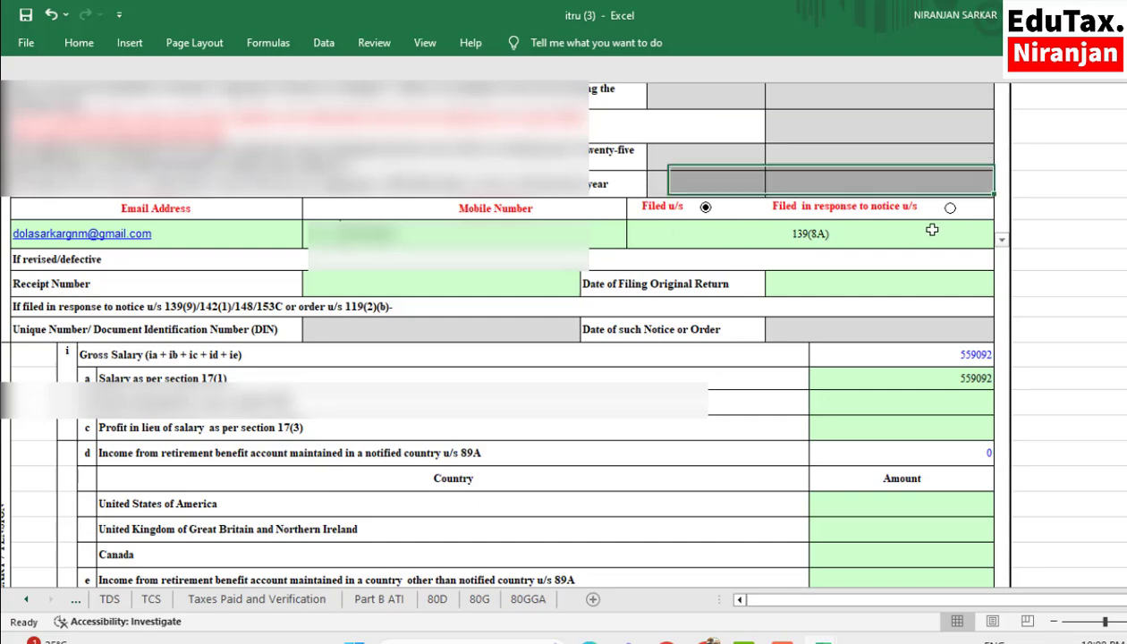
pyautogui.click(1000, 240)
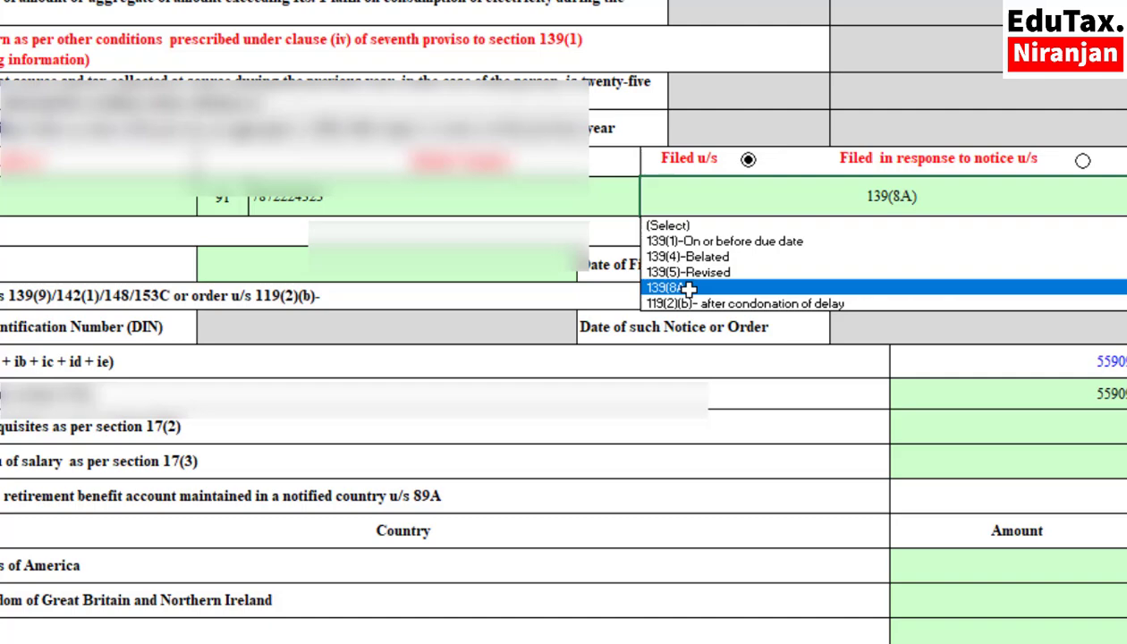
pyautogui.click(661, 295)
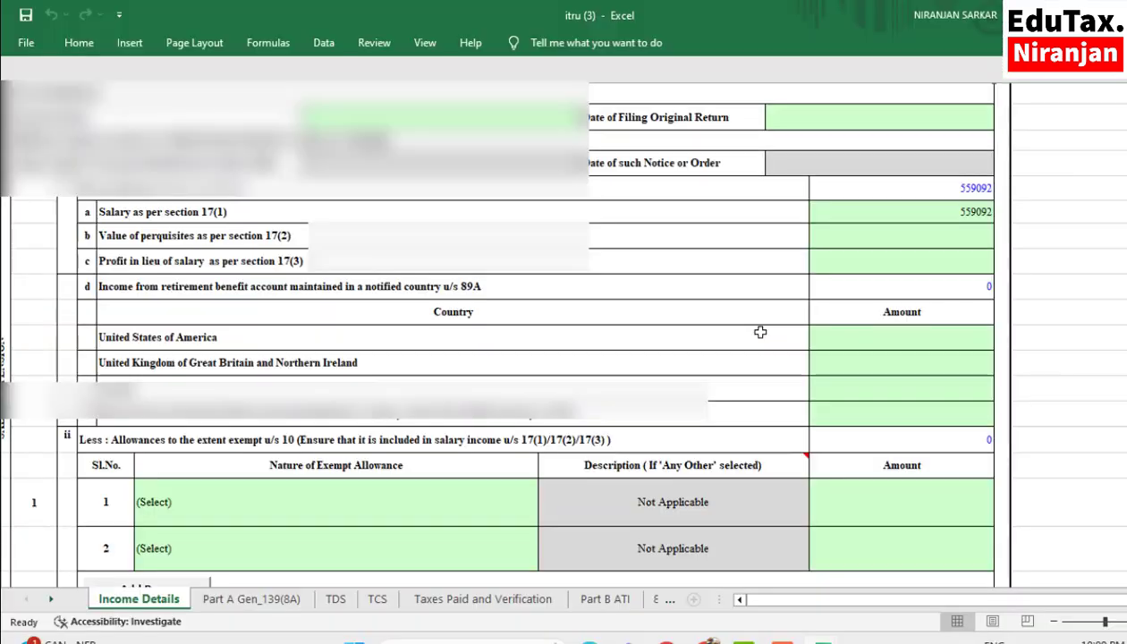
# - Review the salary, house property, other sources, deductions and tax computation sections of the Income Details sheet
pyautogui.click(963, 186)
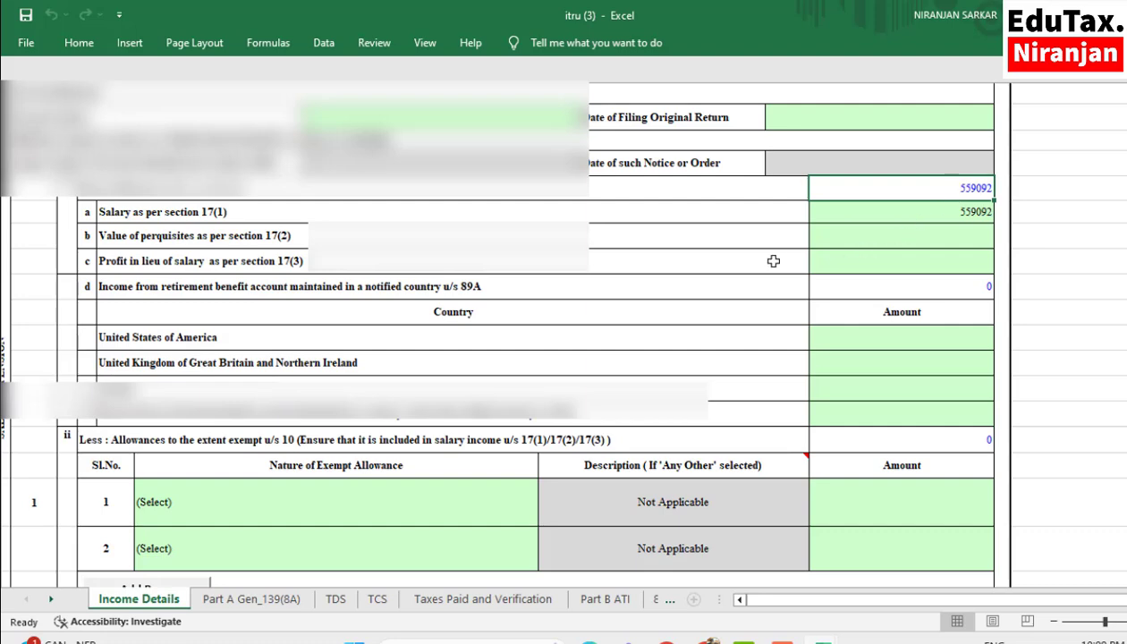
pyautogui.scroll(-2, 594, 356)
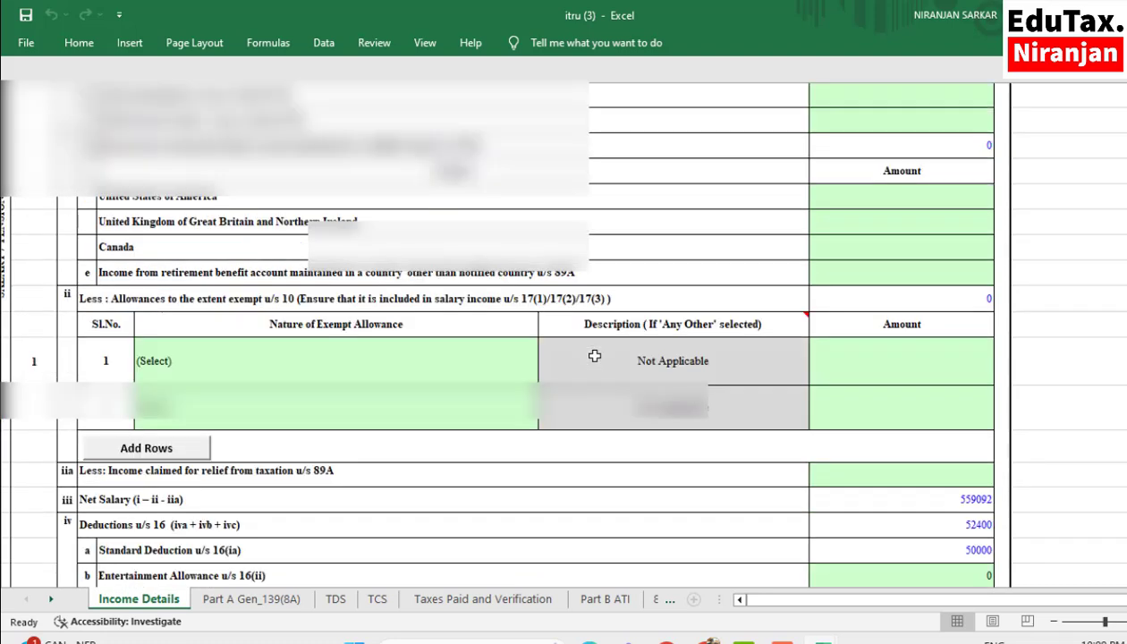
pyautogui.scroll(-2, 594, 356)
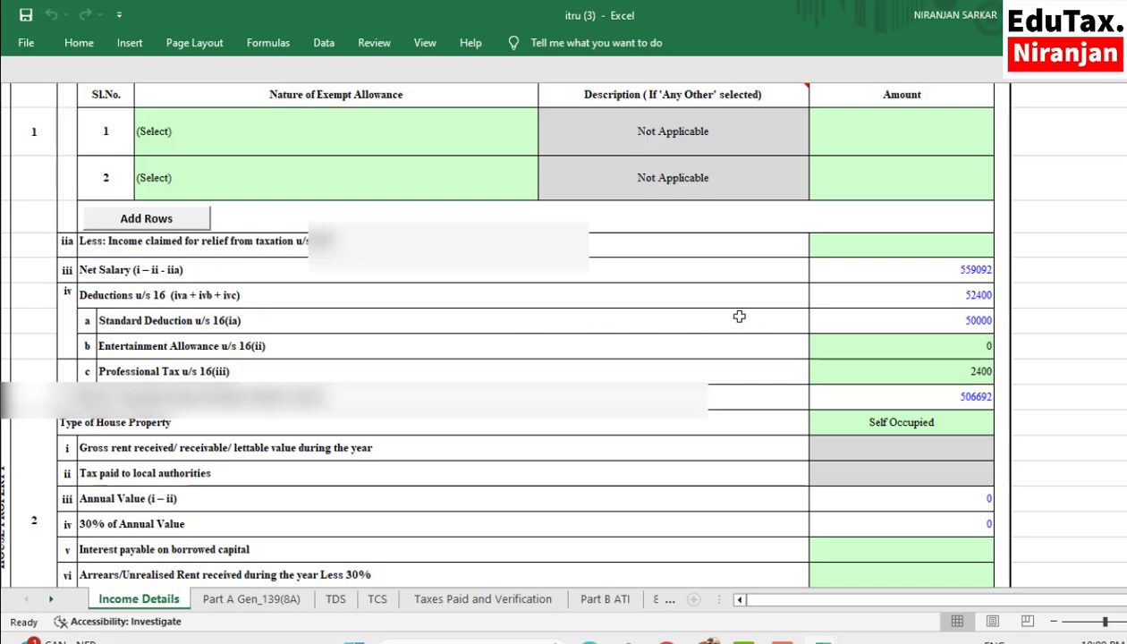
pyautogui.scroll(-3, 679, 311)
pyautogui.scroll(-4, 768, 306)
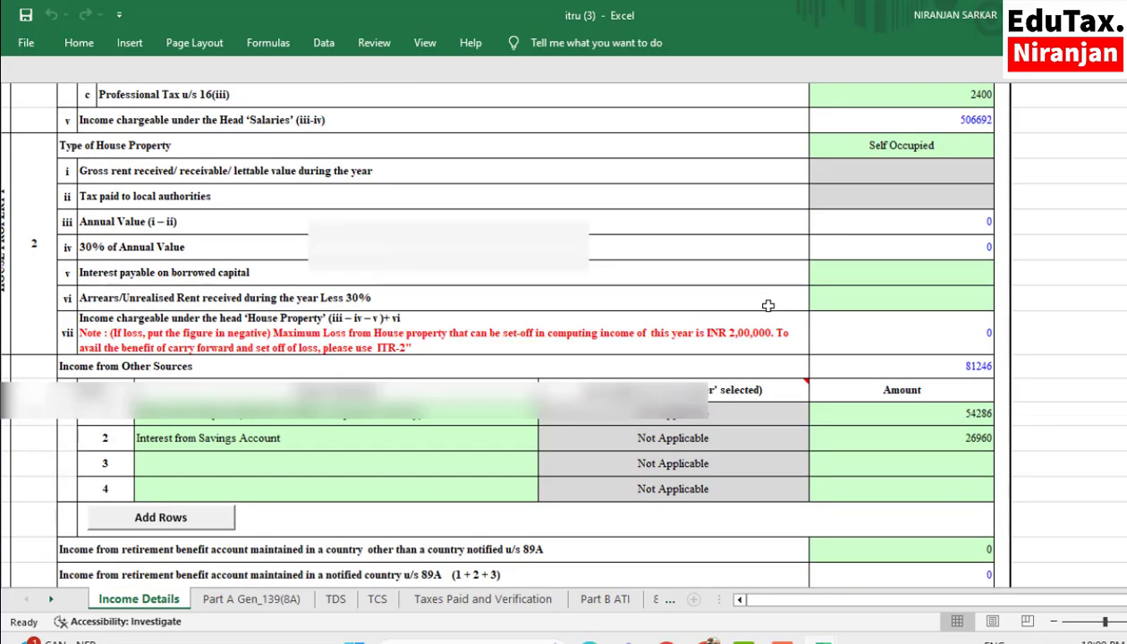
pyautogui.scroll(-5, 768, 306)
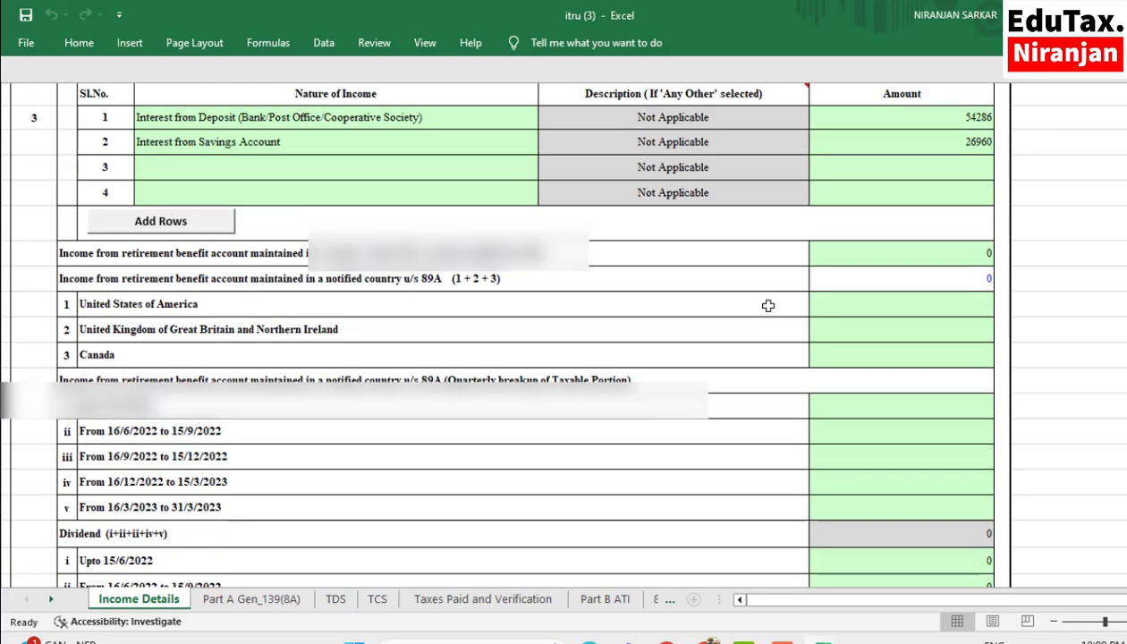
pyautogui.scroll(-3, 768, 305)
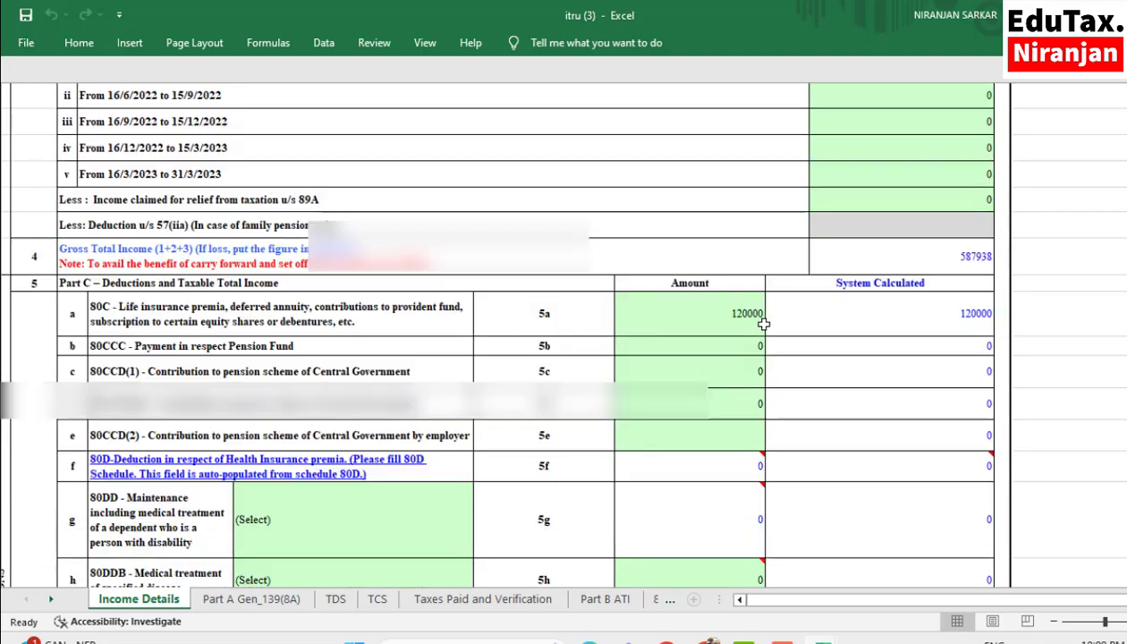
pyautogui.scroll(-4, 713, 335)
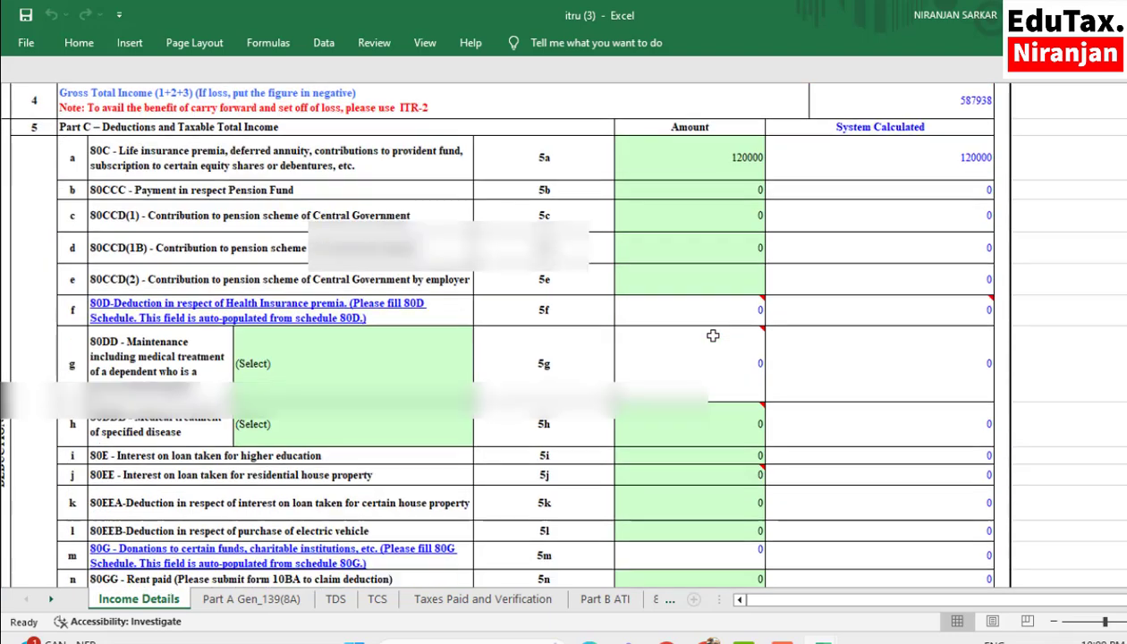
pyautogui.scroll(-5, 713, 335)
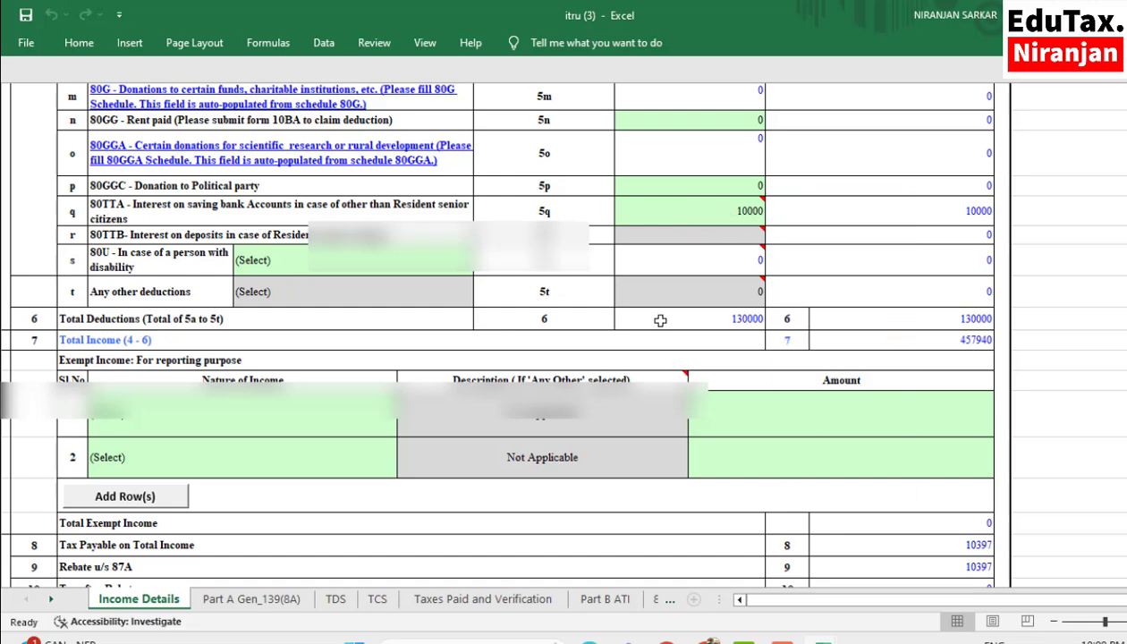
pyautogui.scroll(-1, 660, 320)
pyautogui.scroll(-2, 661, 321)
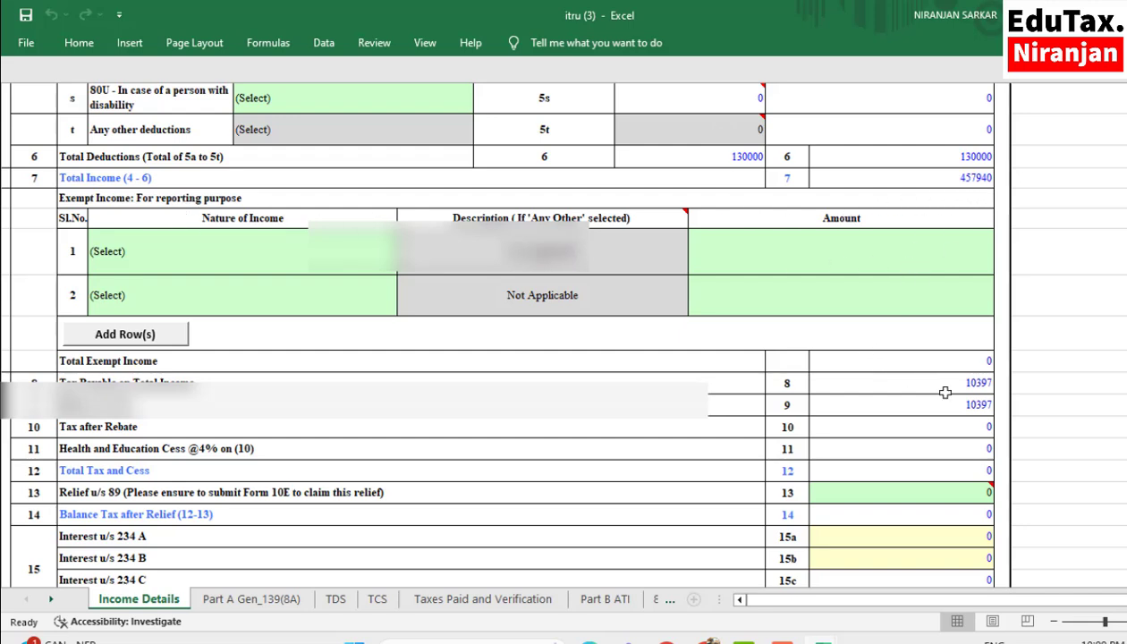
pyautogui.scroll(-1, 346, 442)
pyautogui.scroll(-3, 958, 329)
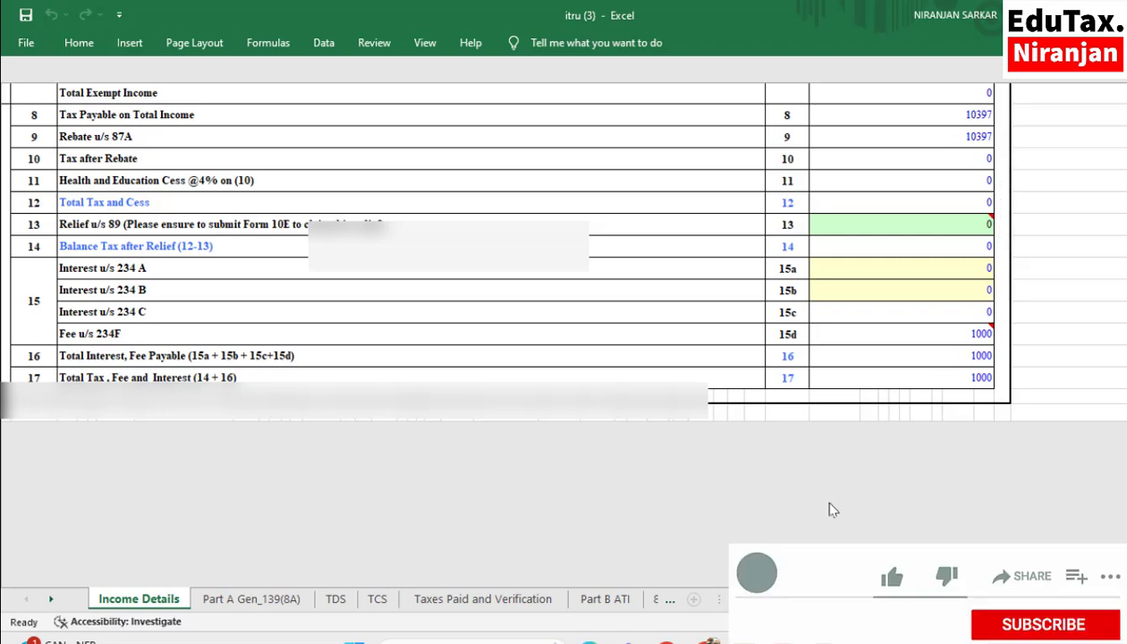
# - Validate the Income Details sheet and dismiss the validation message
pyautogui.scroll(10, 815, 494)
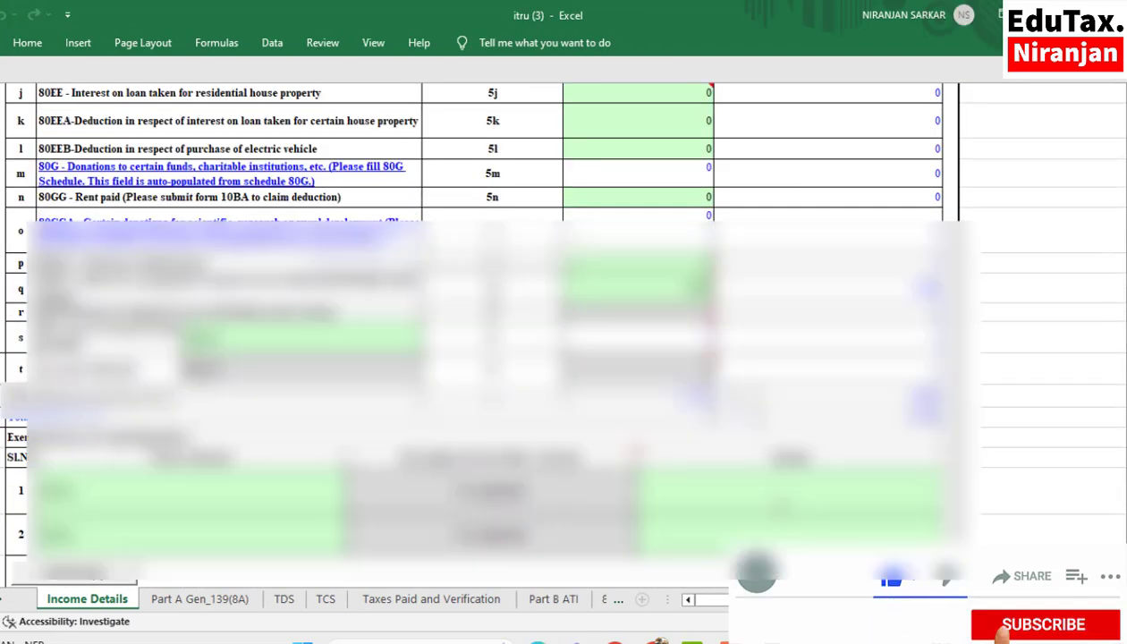
pyautogui.scroll(20, 474, 331)
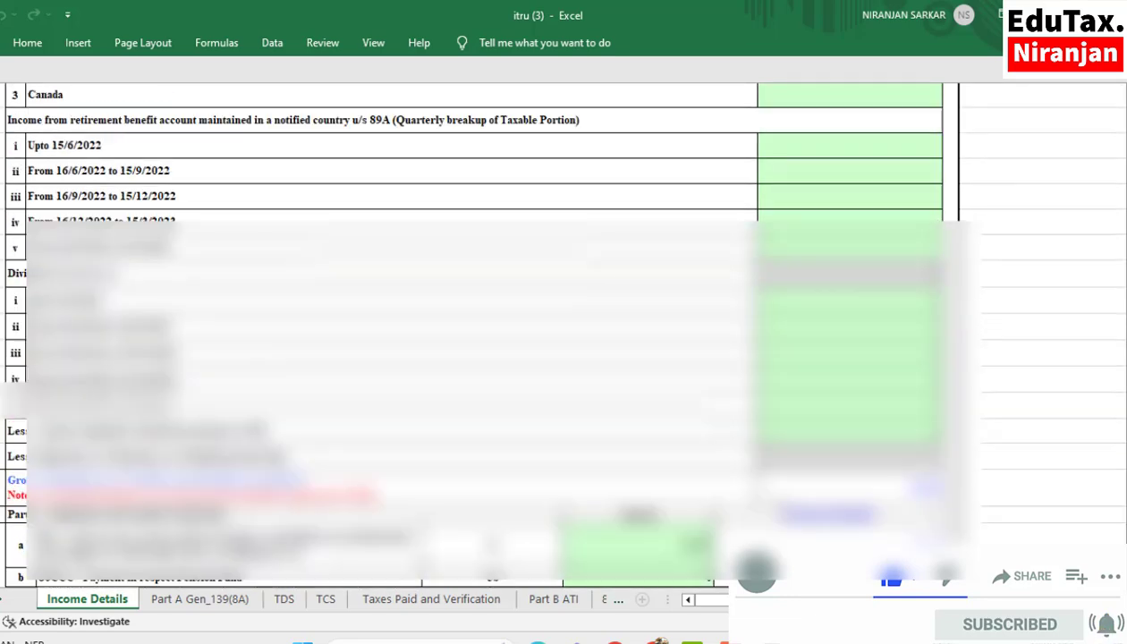
pyautogui.scroll(20, 473, 331)
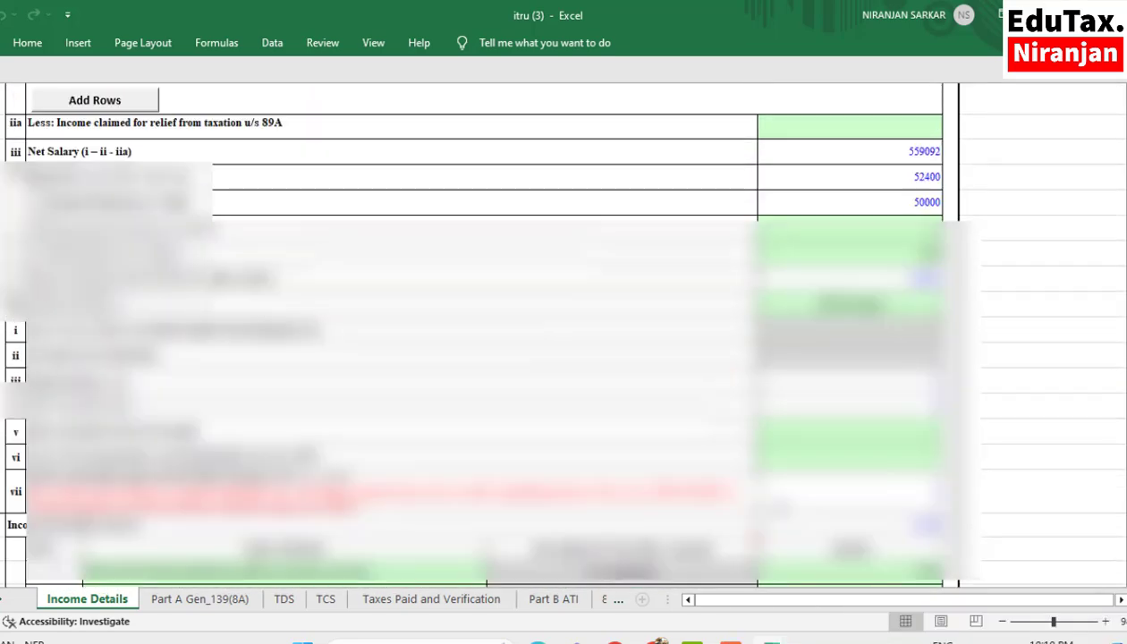
pyautogui.scroll(20, 474, 331)
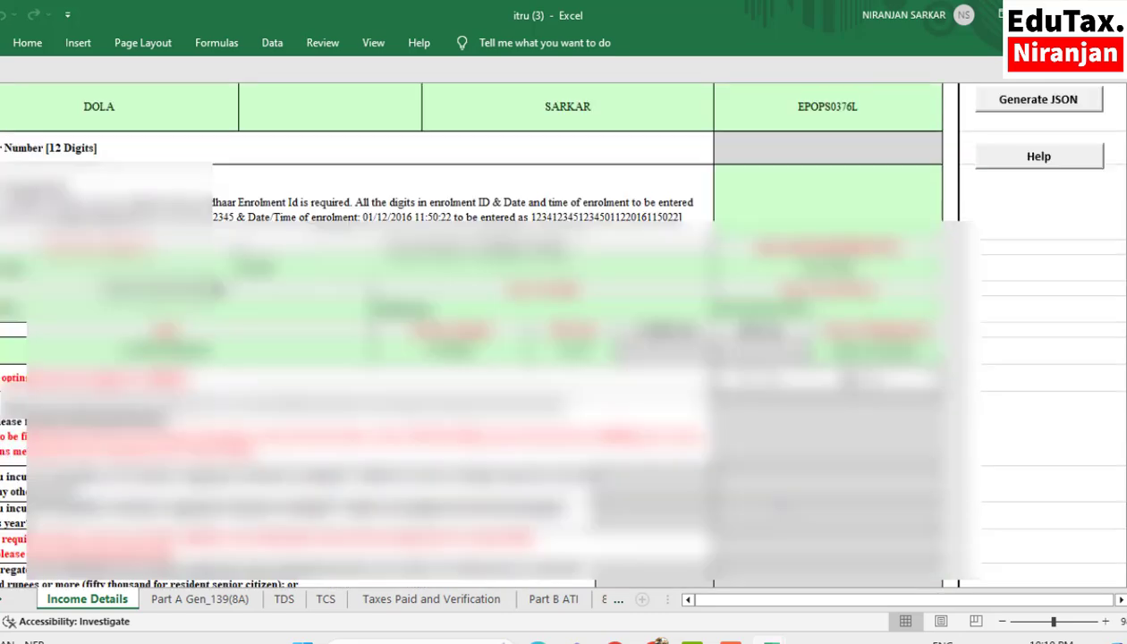
pyautogui.scroll(5, 474, 331)
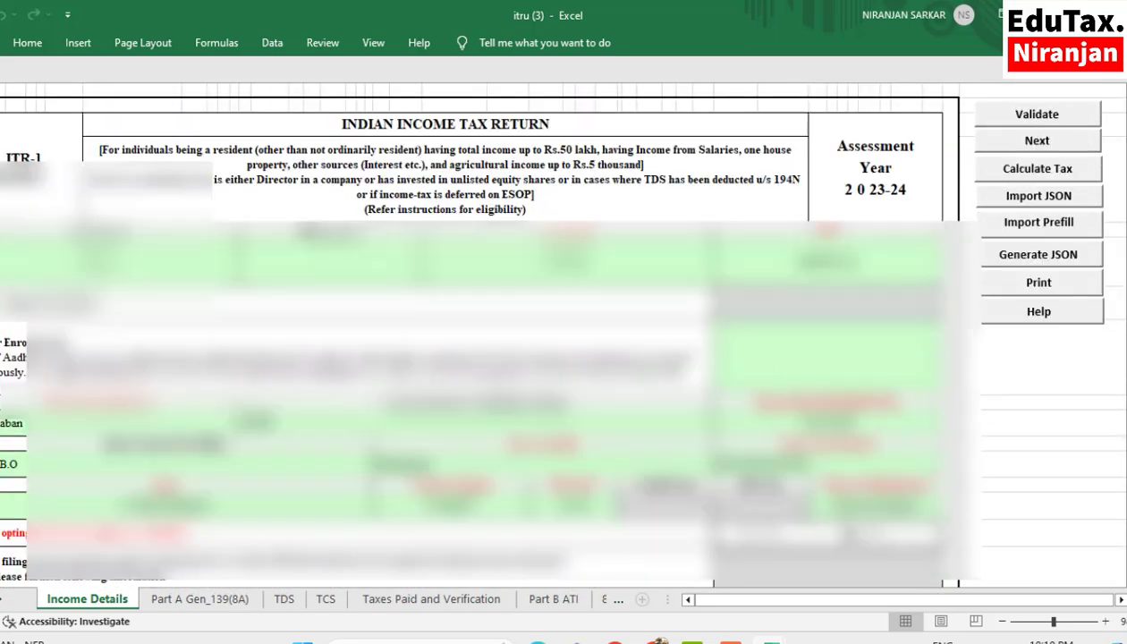
pyautogui.click(1036, 116)
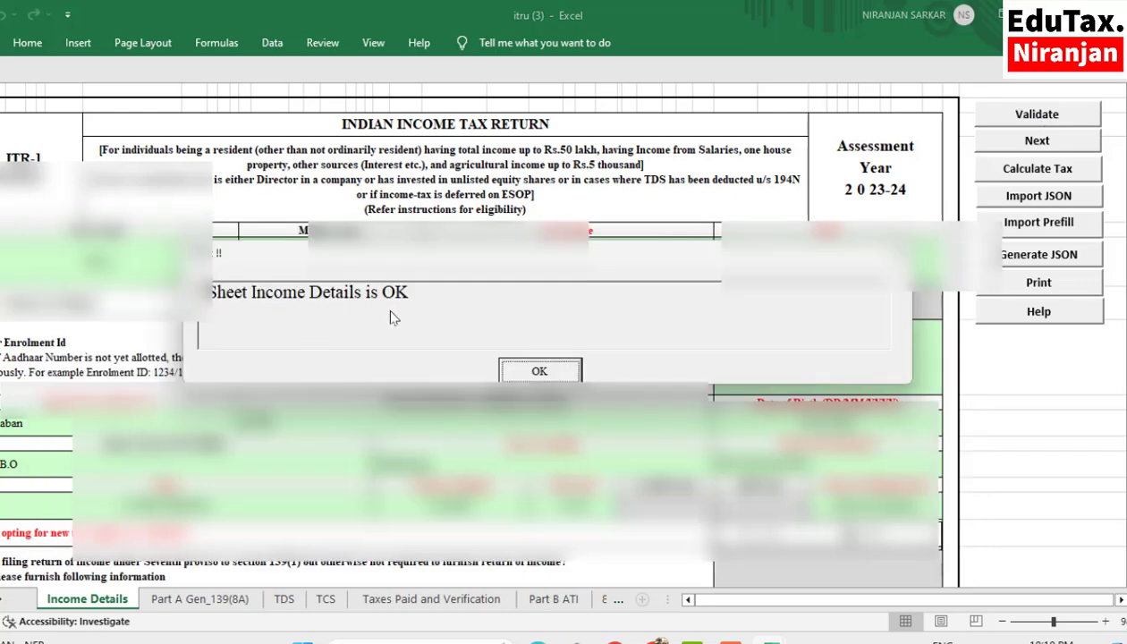
pyautogui.click(540, 372)
# - Open the Part A Gen_139(8A) sheet at the start of the updated return form
pyautogui.scroll(-5, 542, 374)
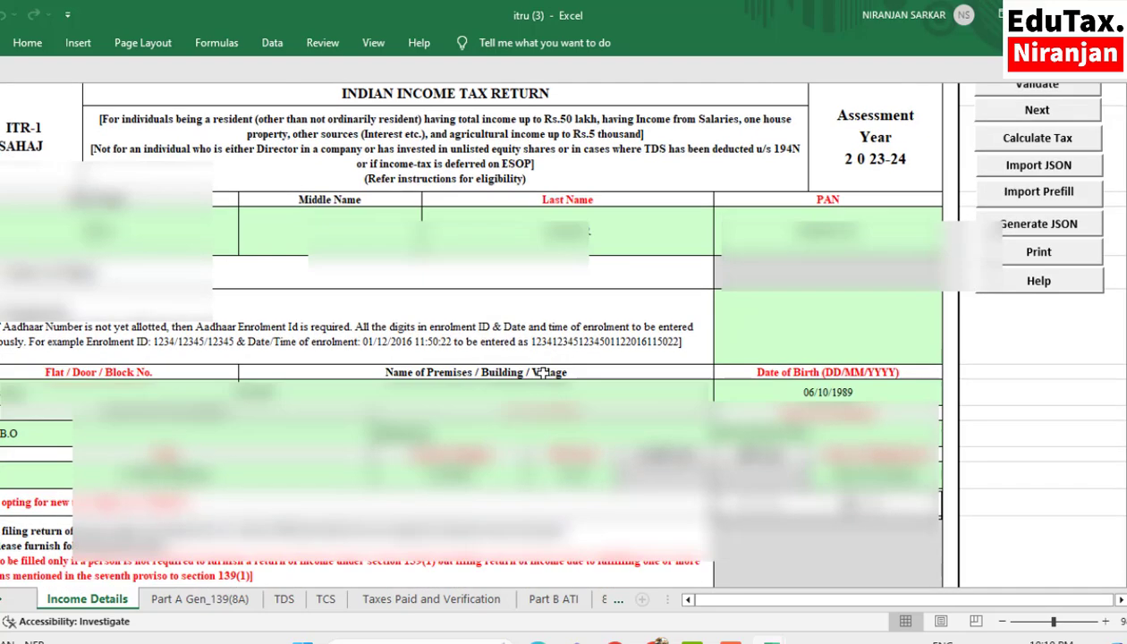
pyautogui.click(204, 599)
pyautogui.scroll(10, 295, 483)
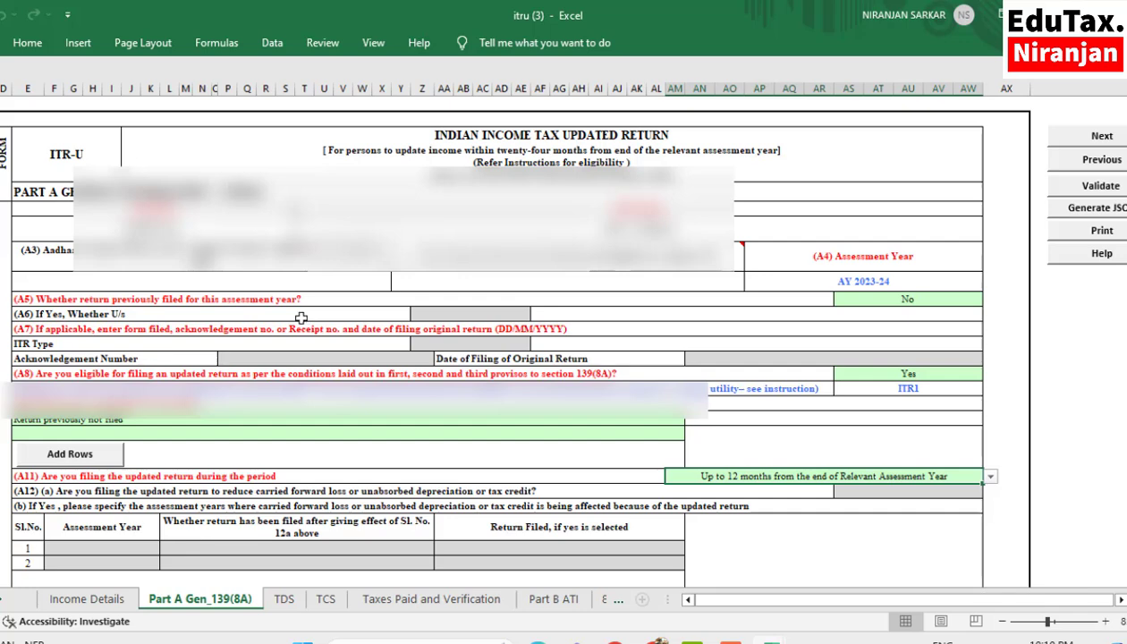
# - Set A5, whether a return was previously filed for this assessment year, to Yes and show the original return's ITR Type choices
pyautogui.press('Up')
pyautogui.click(921, 300)
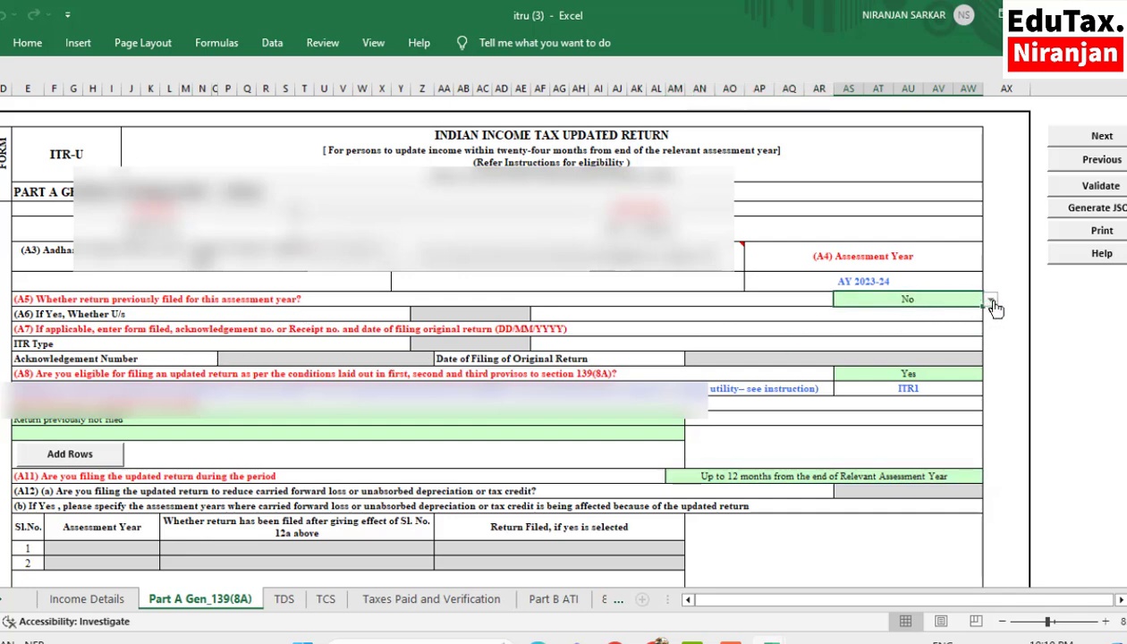
pyautogui.click(989, 302)
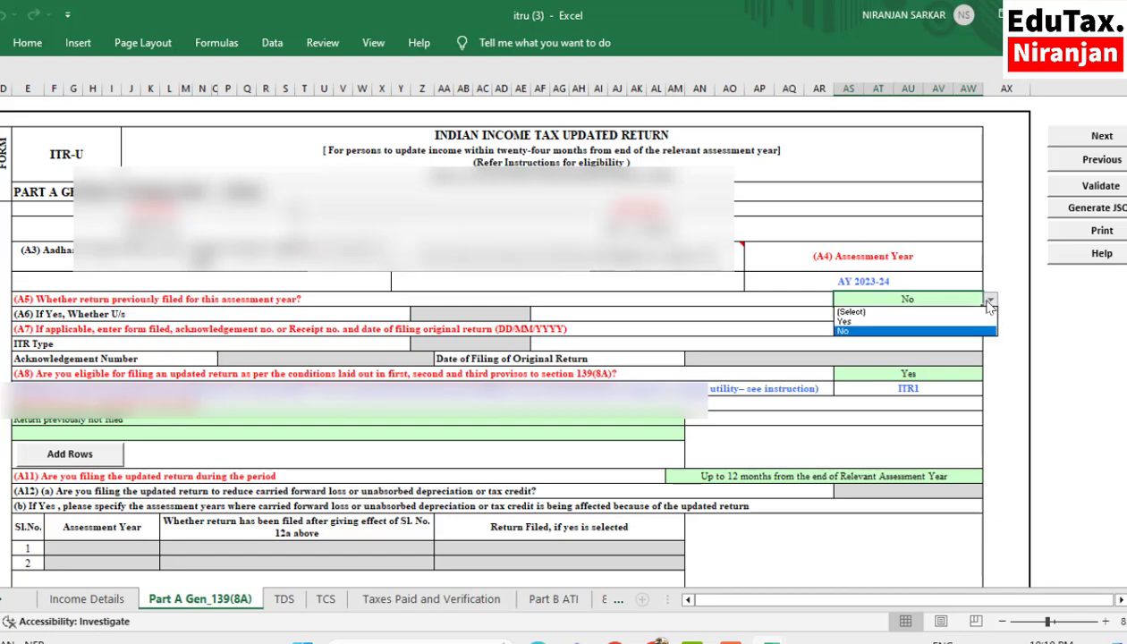
pyautogui.click(857, 322)
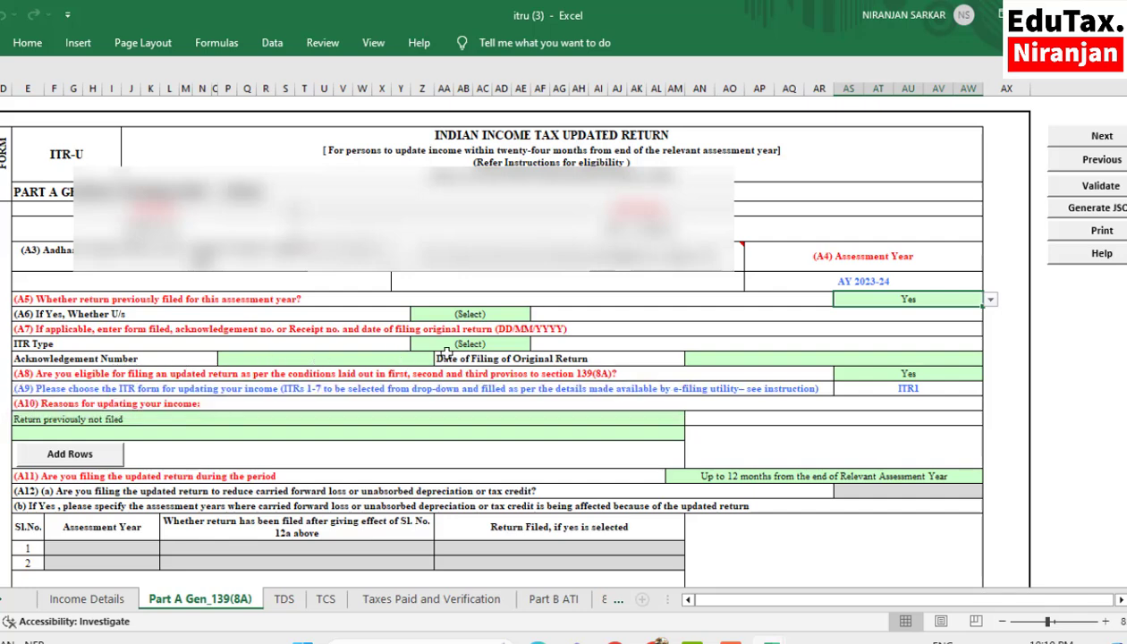
pyautogui.click(471, 343)
pyautogui.click(537, 344)
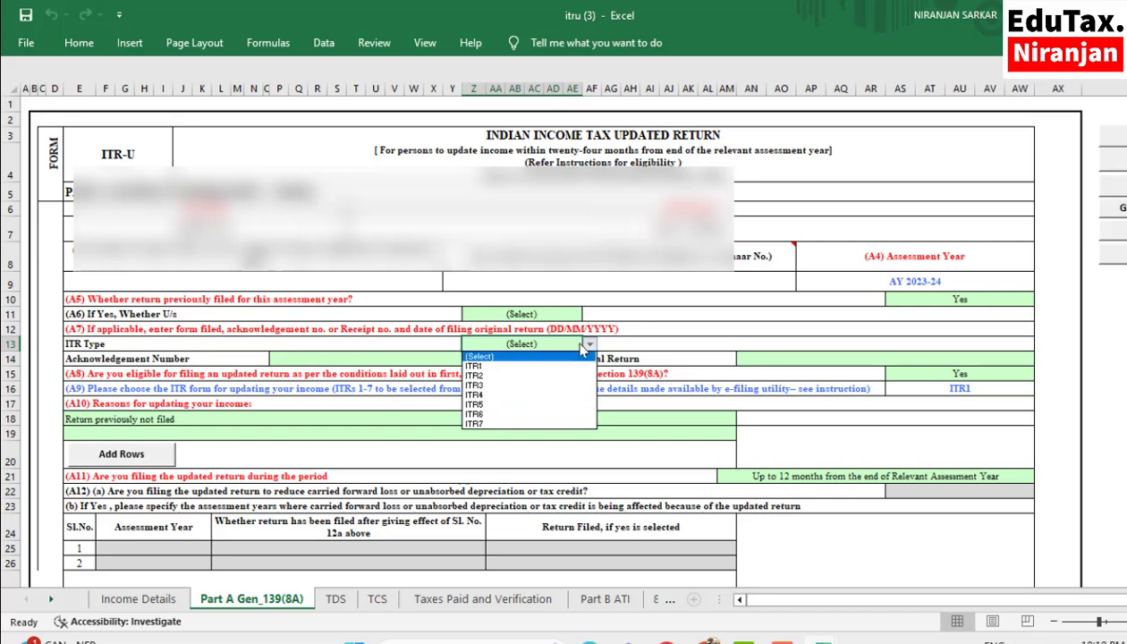
# - Leave the ITR Type unselected and set A5, whether a return was previously filed, back to No
pyautogui.click(962, 304)
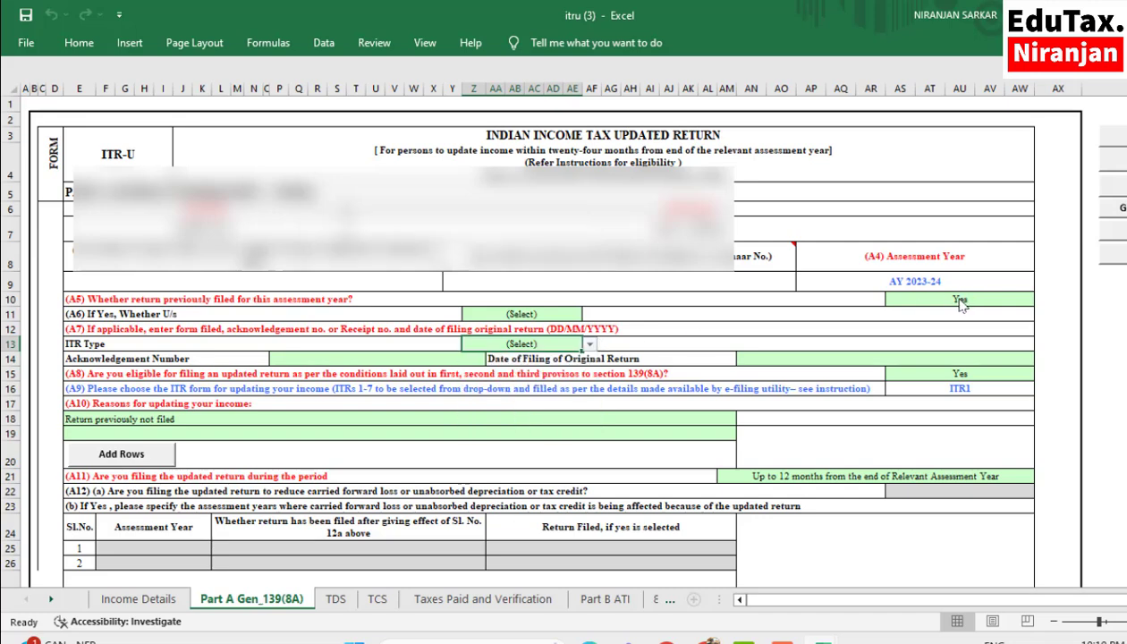
pyautogui.click(1041, 299)
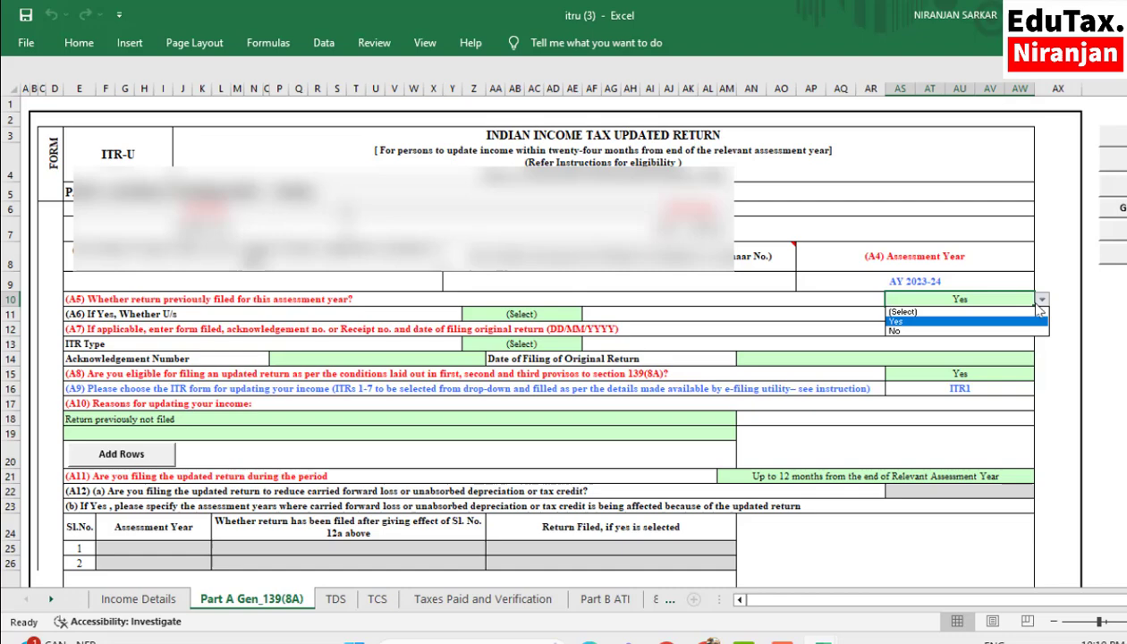
pyautogui.click(921, 331)
# - Choose "Return previously not filed" as the reason for updating the income in A10
pyautogui.scroll(-1, 459, 388)
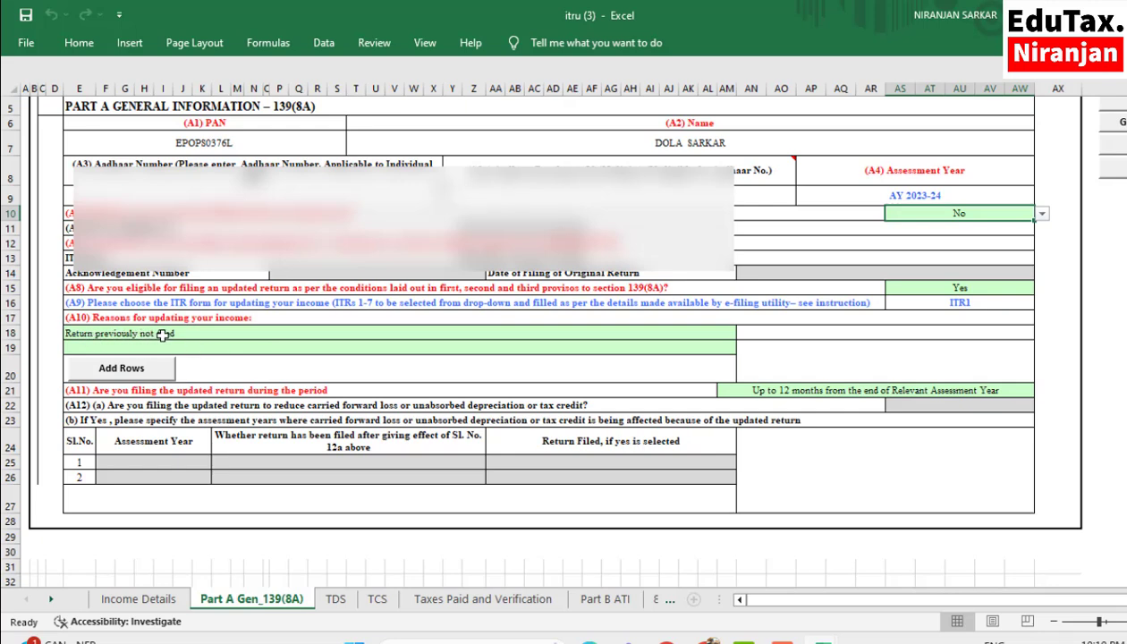
pyautogui.click(251, 329)
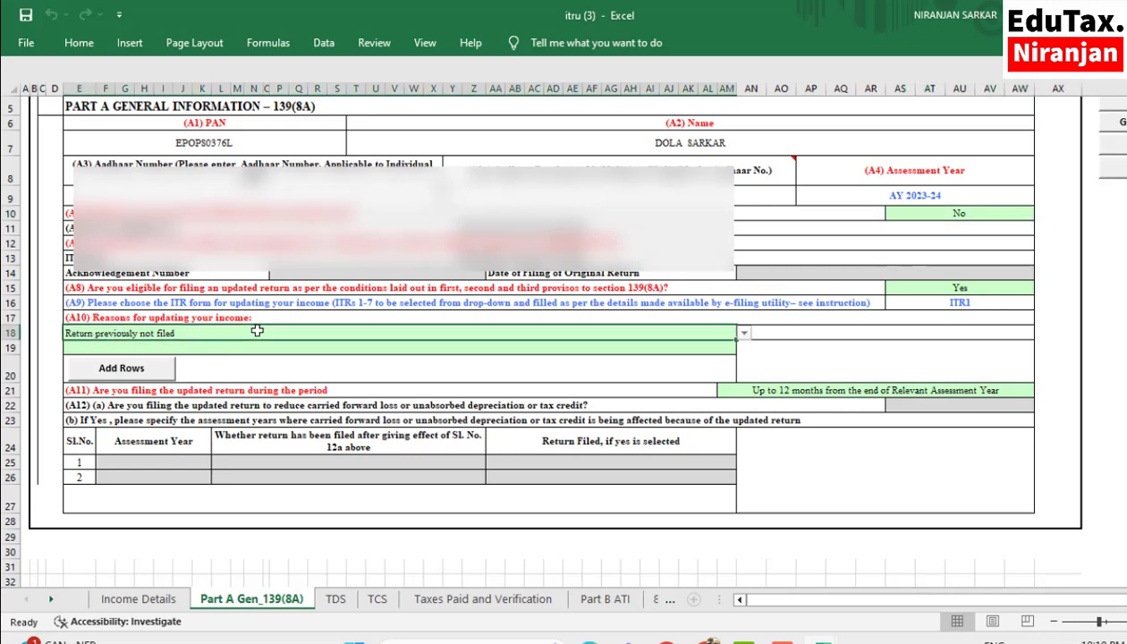
pyautogui.click(744, 334)
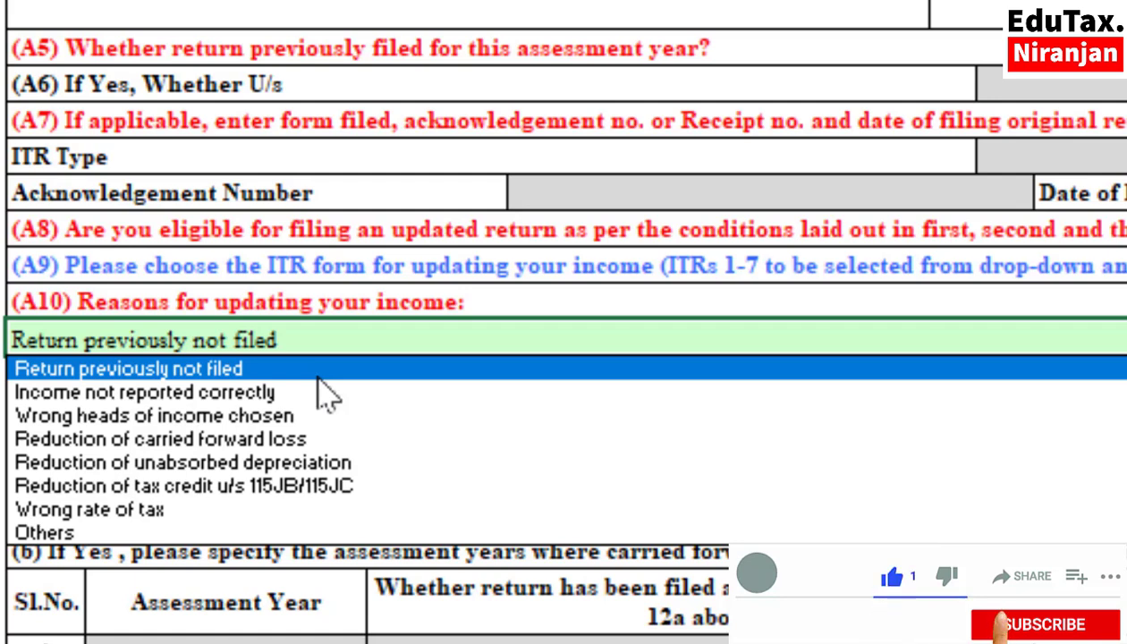
pyautogui.click(265, 350)
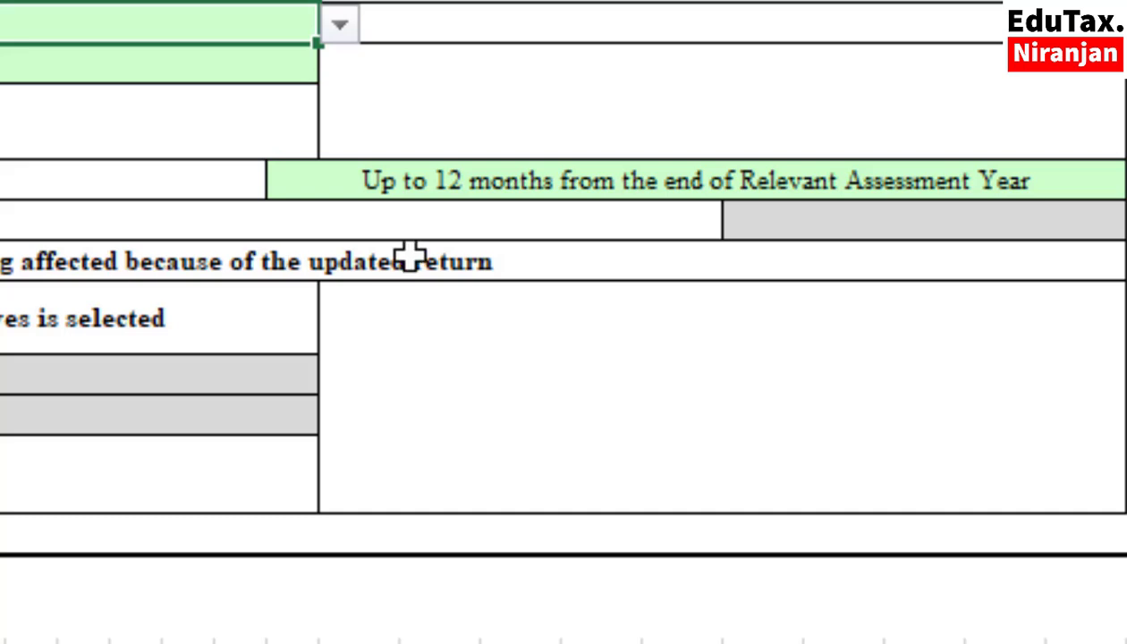
# - Set the updated return filing period in A11 to "Up to 12 months from the end of Relevant Assessment Year"
pyautogui.click(535, 176)
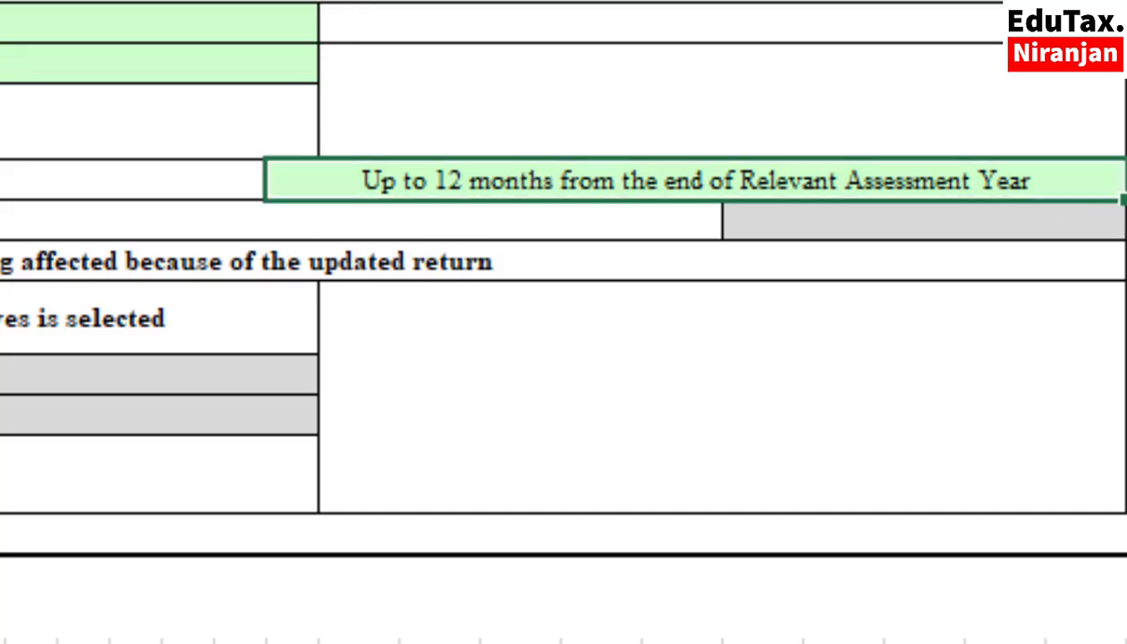
pyautogui.click(1126, 190)
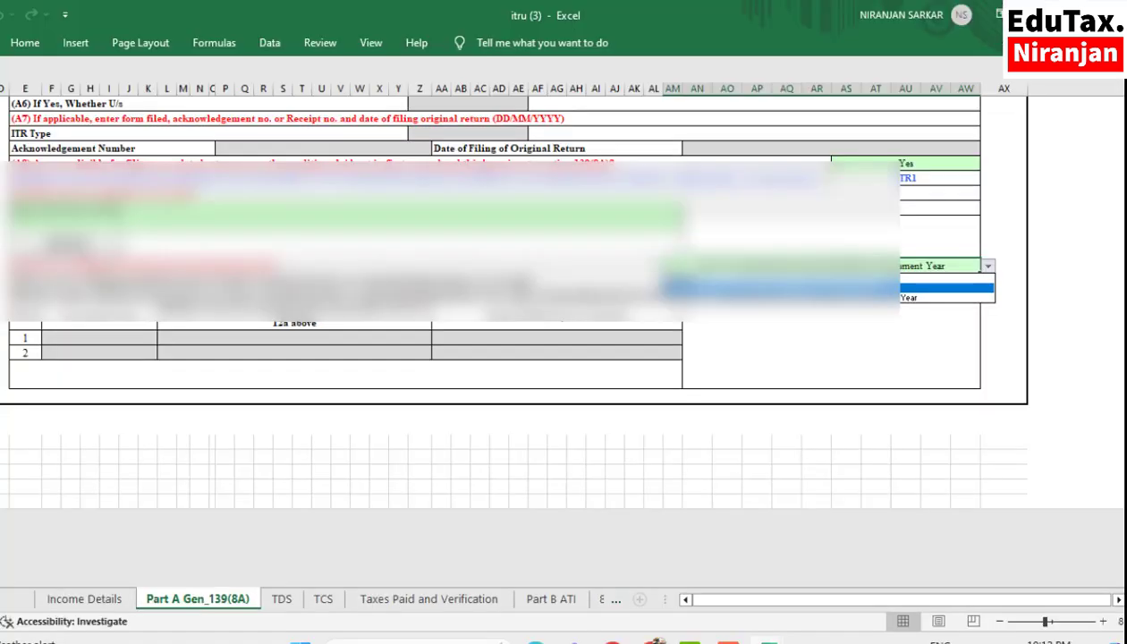
pyautogui.click(523, 241)
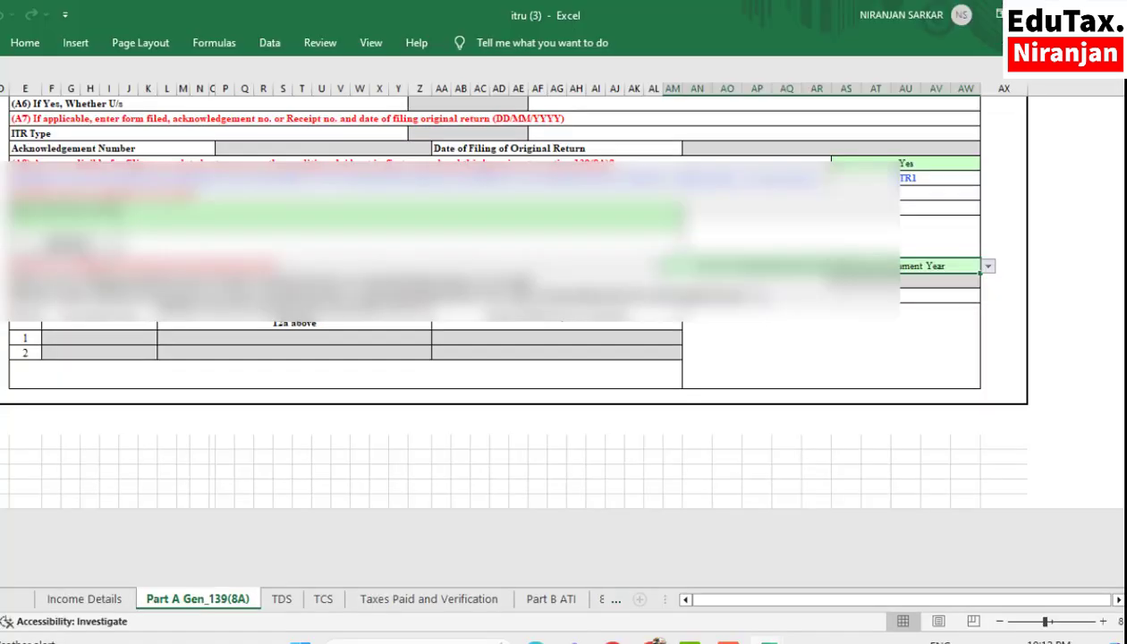
# - Validate the Part A Gen_139(8A) sheet and dismiss the validation message
pyautogui.scroll(-2, 754, 283)
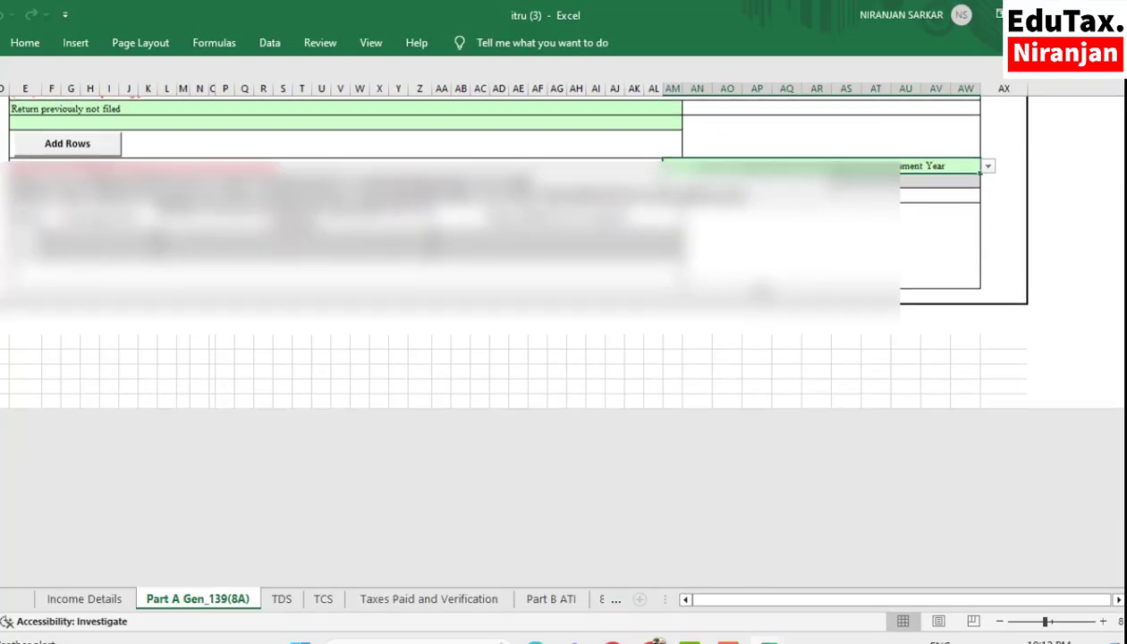
pyautogui.scroll(6, 753, 283)
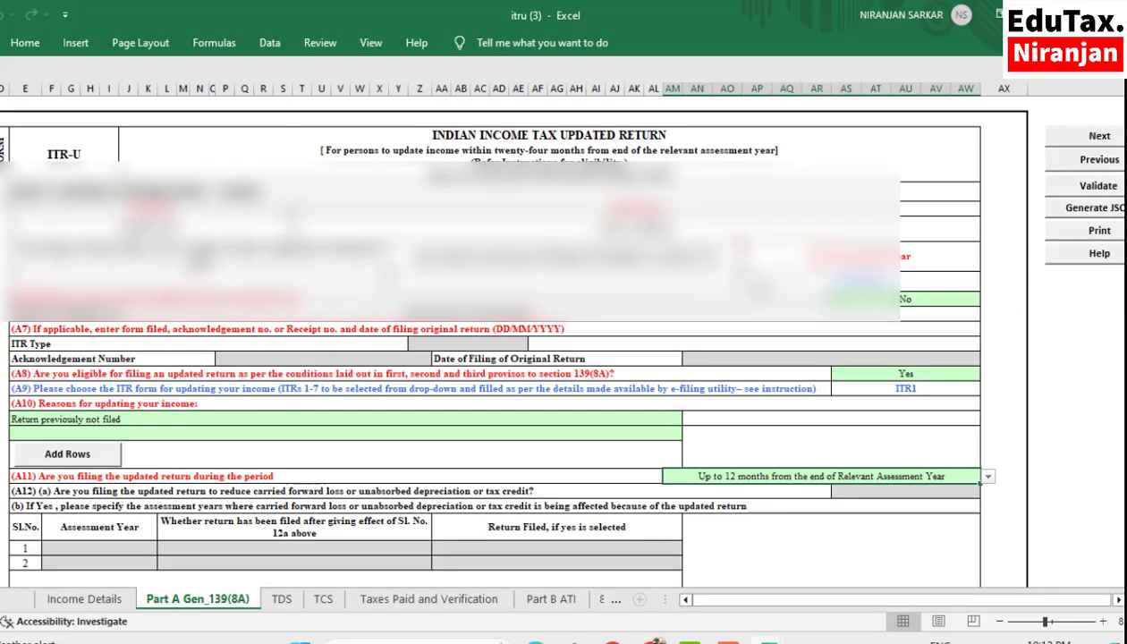
pyautogui.click(1079, 187)
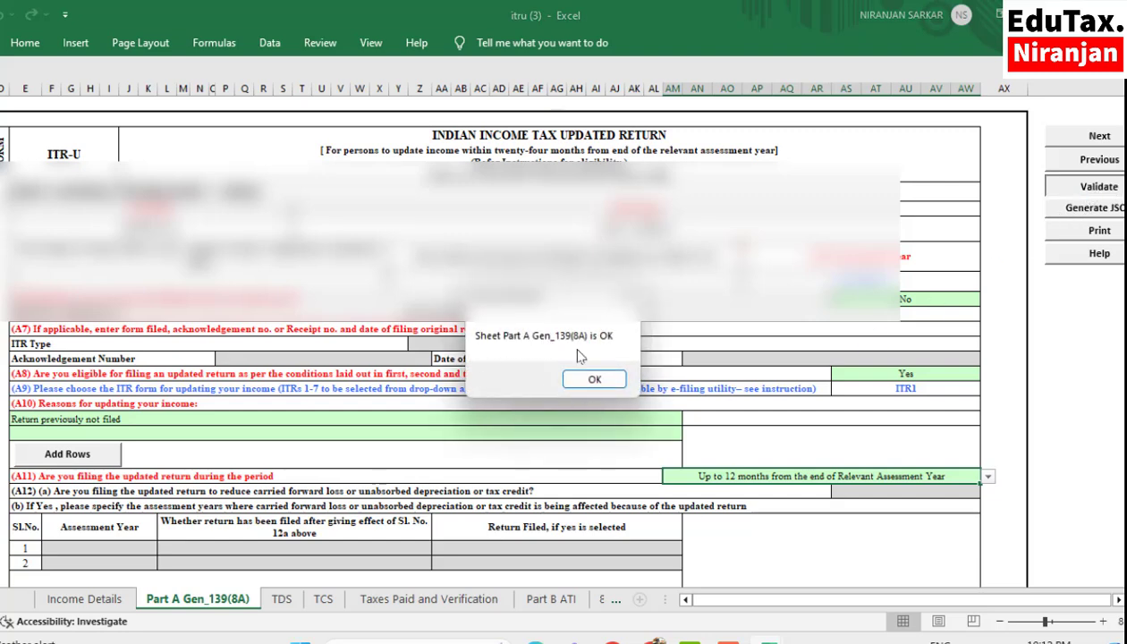
pyautogui.click(595, 380)
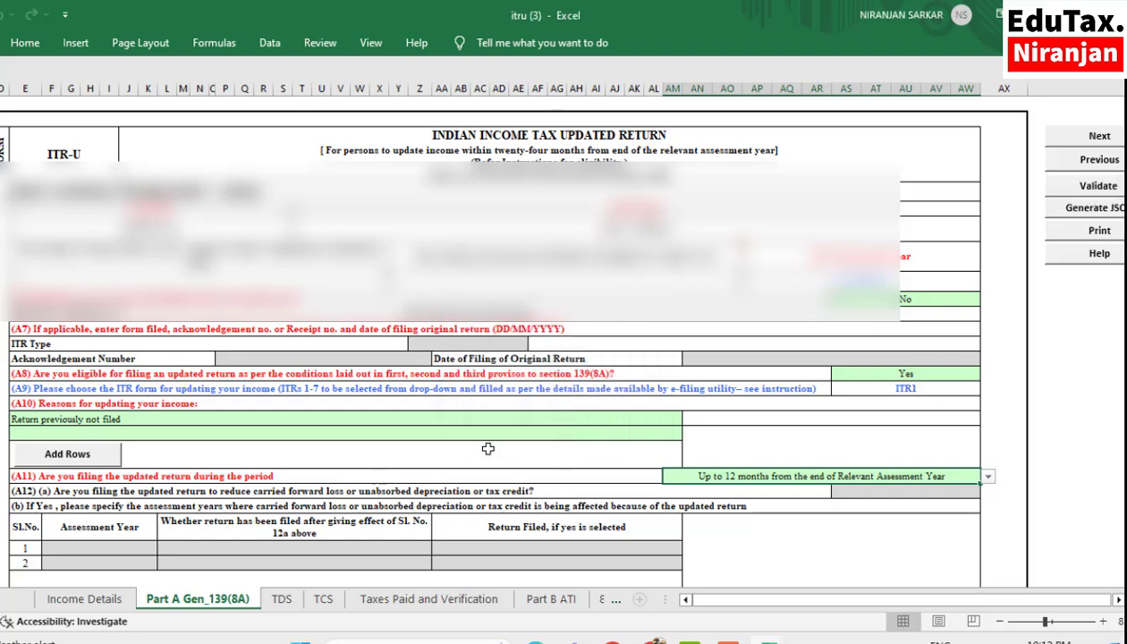
# - Open the TDS sheet and dismiss its alert about verifying tax details
pyautogui.click(282, 599)
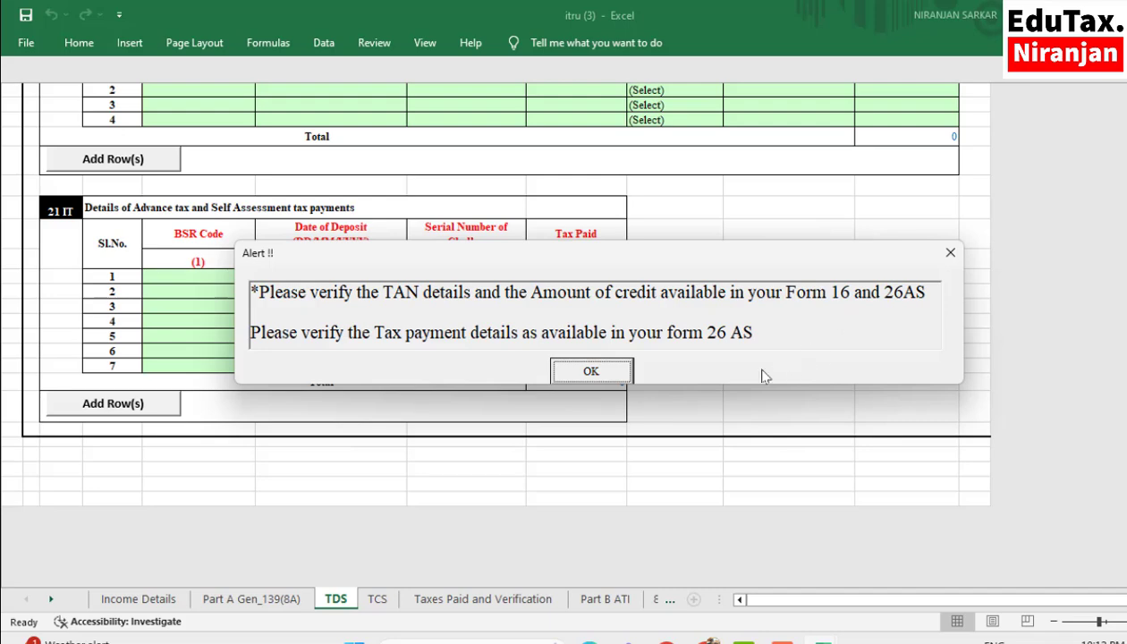
pyautogui.click(591, 374)
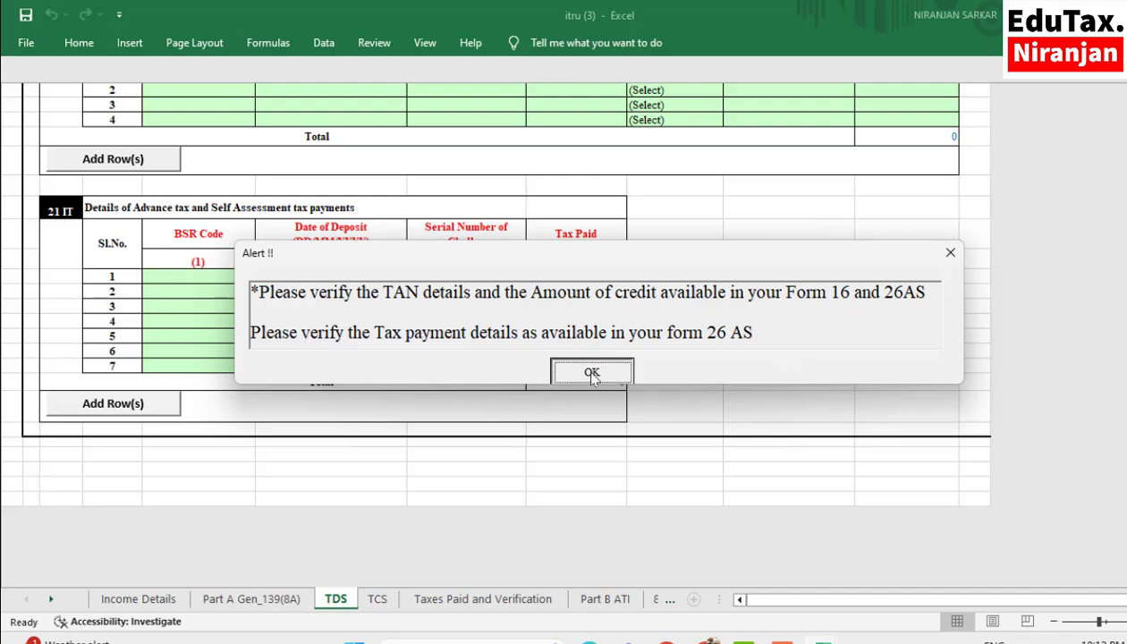
pyautogui.click(727, 425)
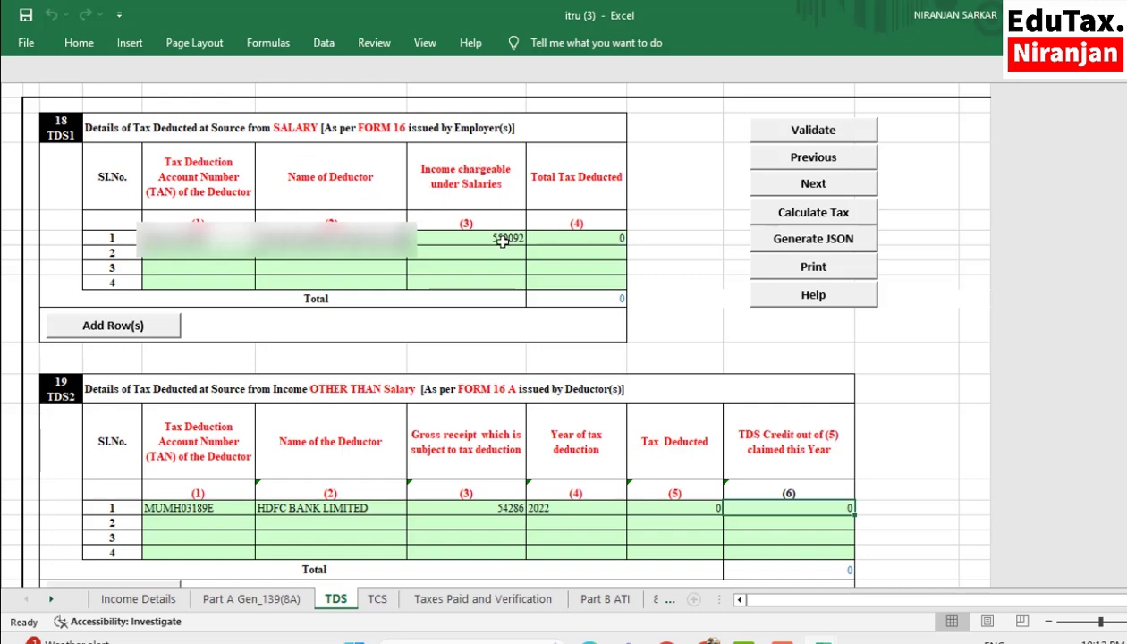
# - Review the TDS tables for salary, other income and Form 16C, and the advance and self-assessment tax payment fields
pyautogui.scroll(-1, 456, 383)
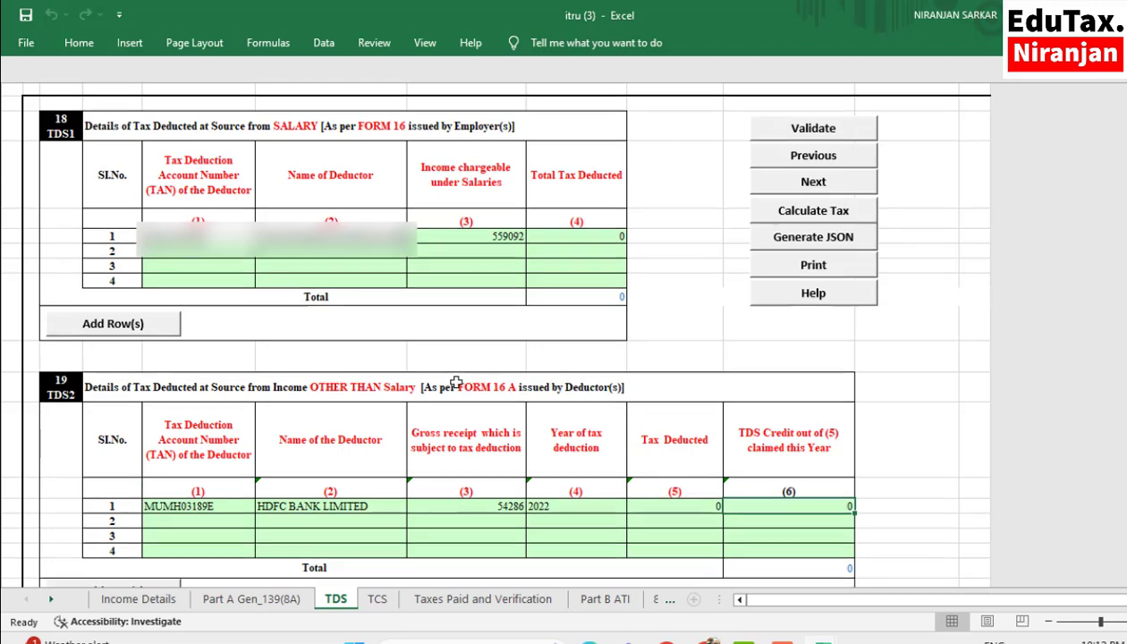
pyautogui.scroll(-3, 456, 382)
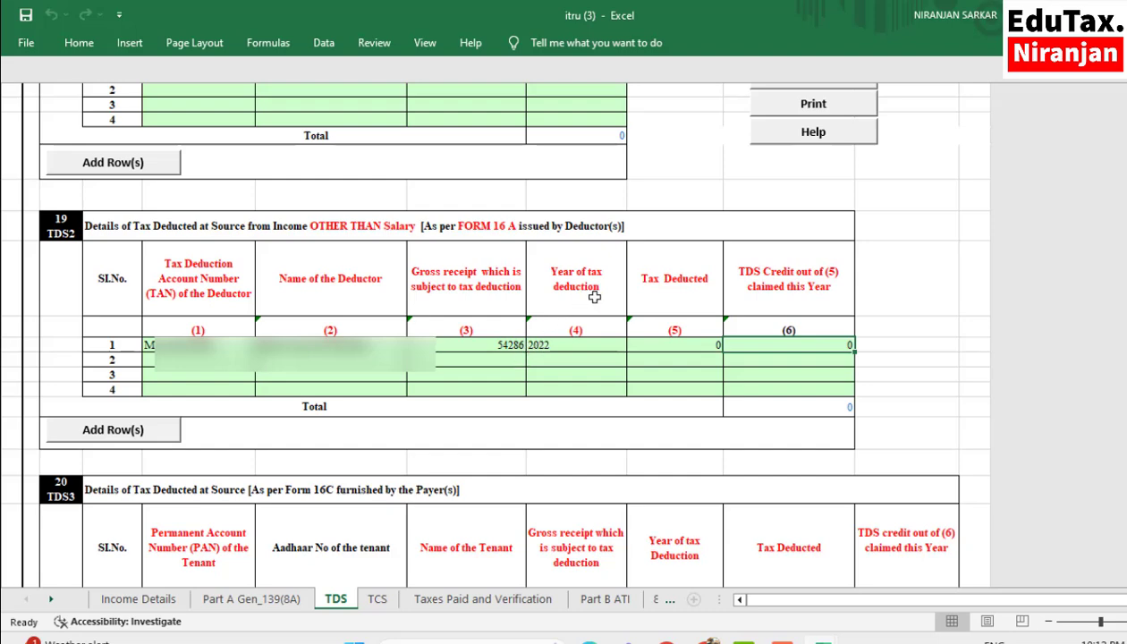
pyautogui.click(562, 345)
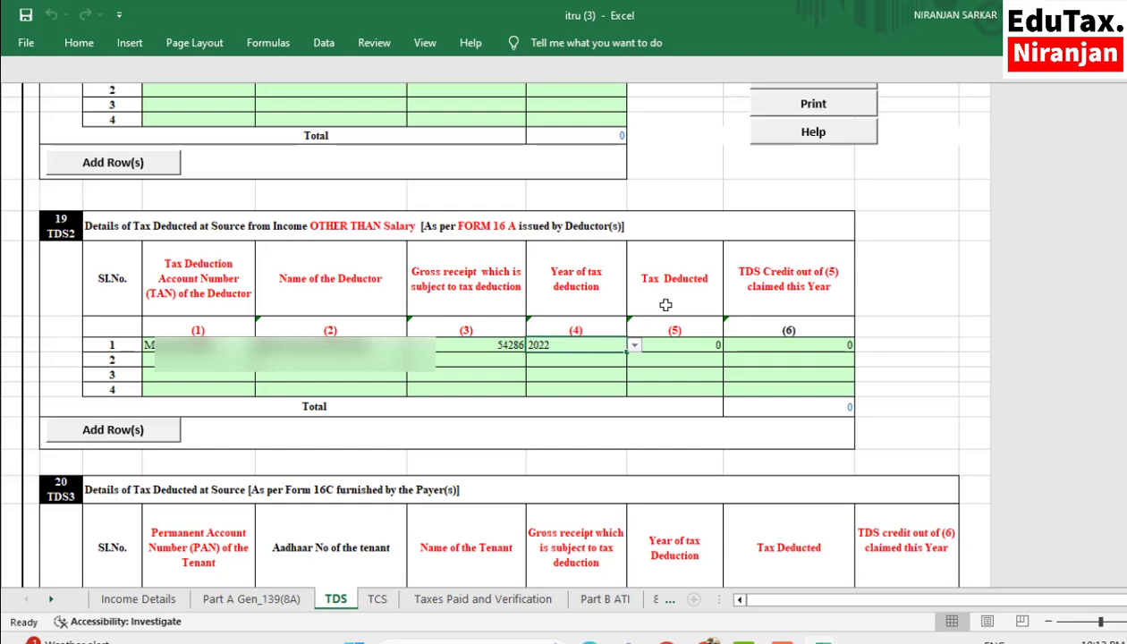
pyautogui.click(673, 345)
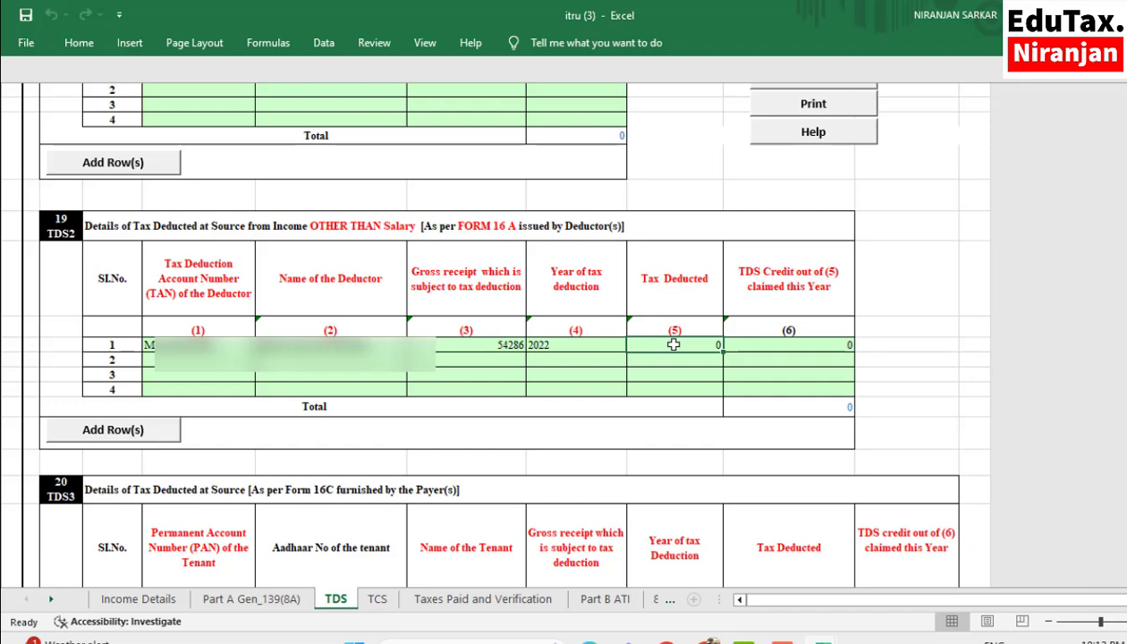
pyautogui.click(801, 343)
pyautogui.click(674, 343)
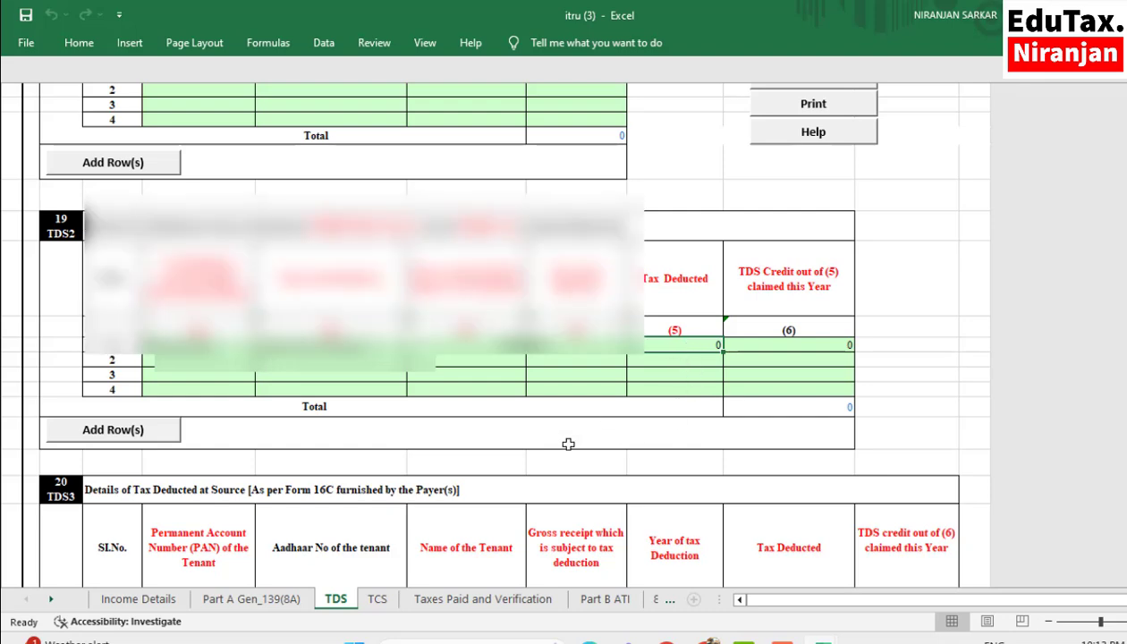
pyautogui.scroll(-10, 334, 438)
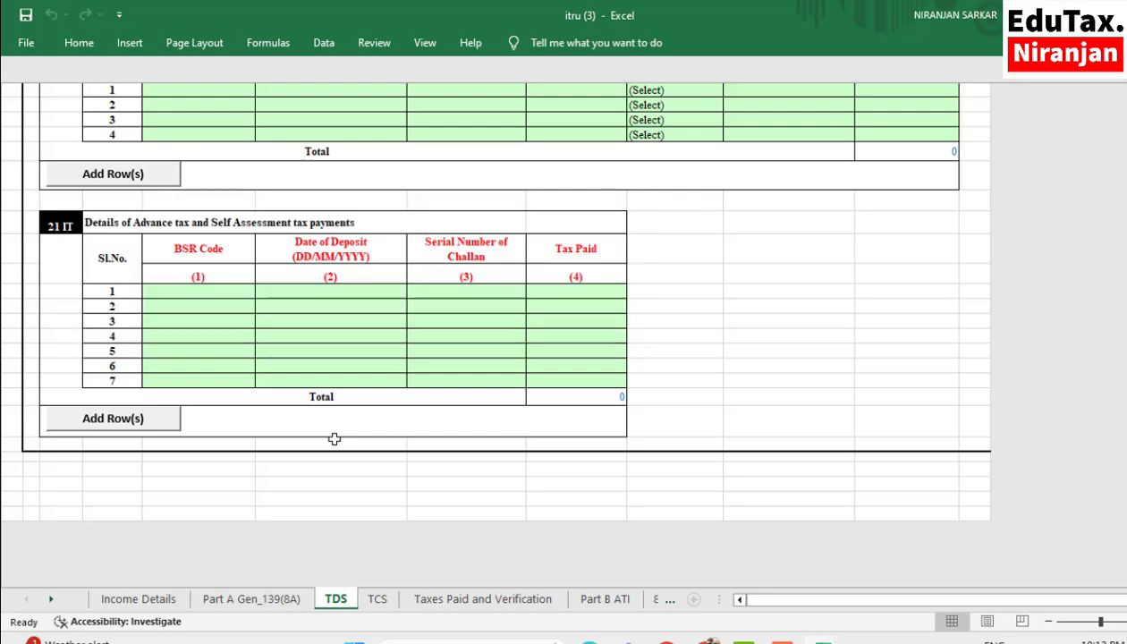
pyautogui.scroll(2, 333, 438)
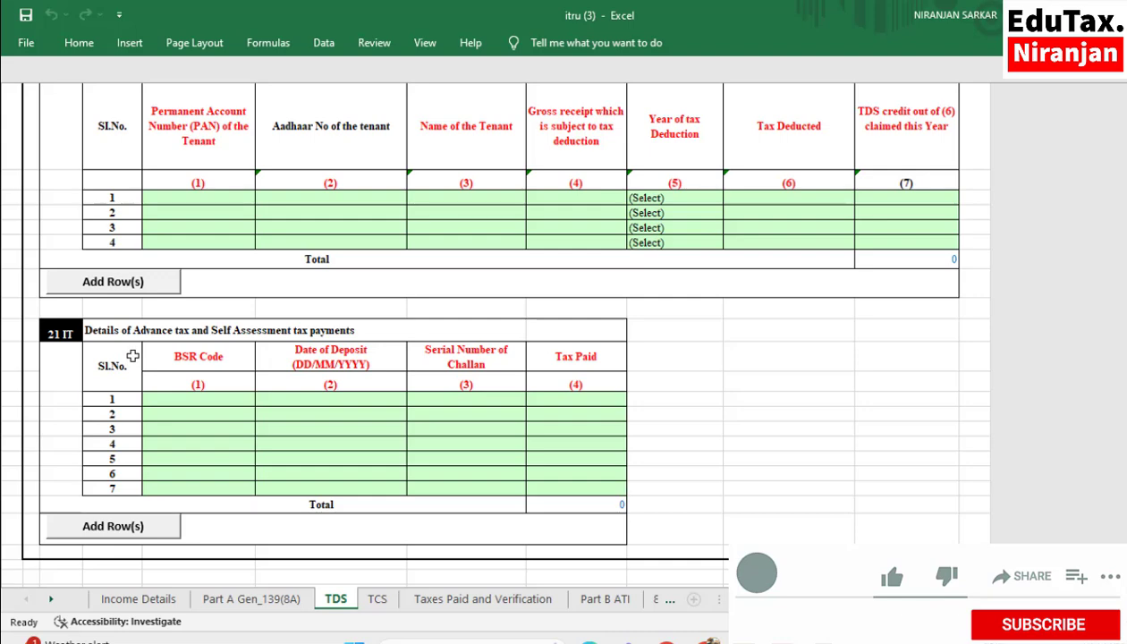
pyautogui.click(190, 396)
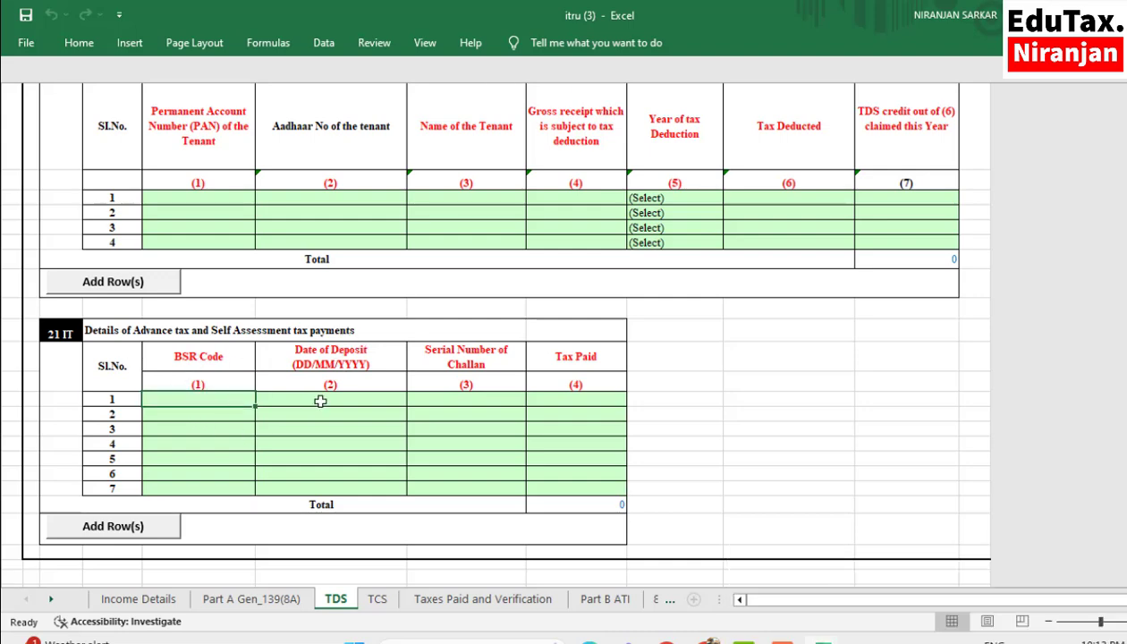
pyautogui.click(319, 396)
pyautogui.click(440, 397)
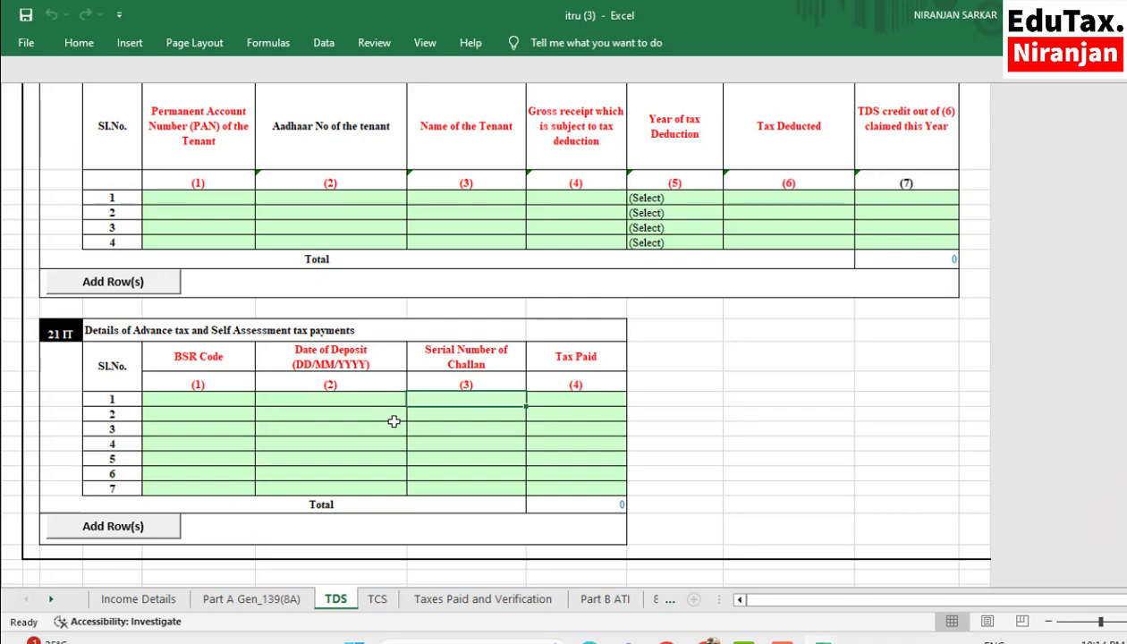
pyautogui.scroll(-3, 393, 421)
pyautogui.scroll(6, 674, 372)
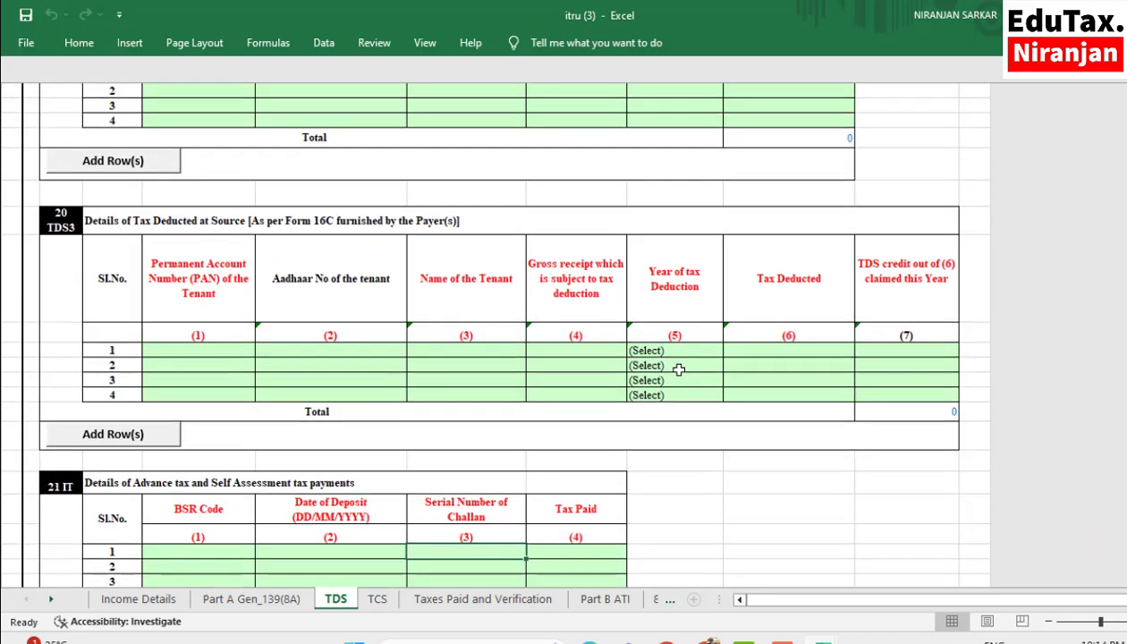
# - Validate the TDS sheet, dismiss the validation message and open the TCS sheet
pyautogui.scroll(6, 679, 370)
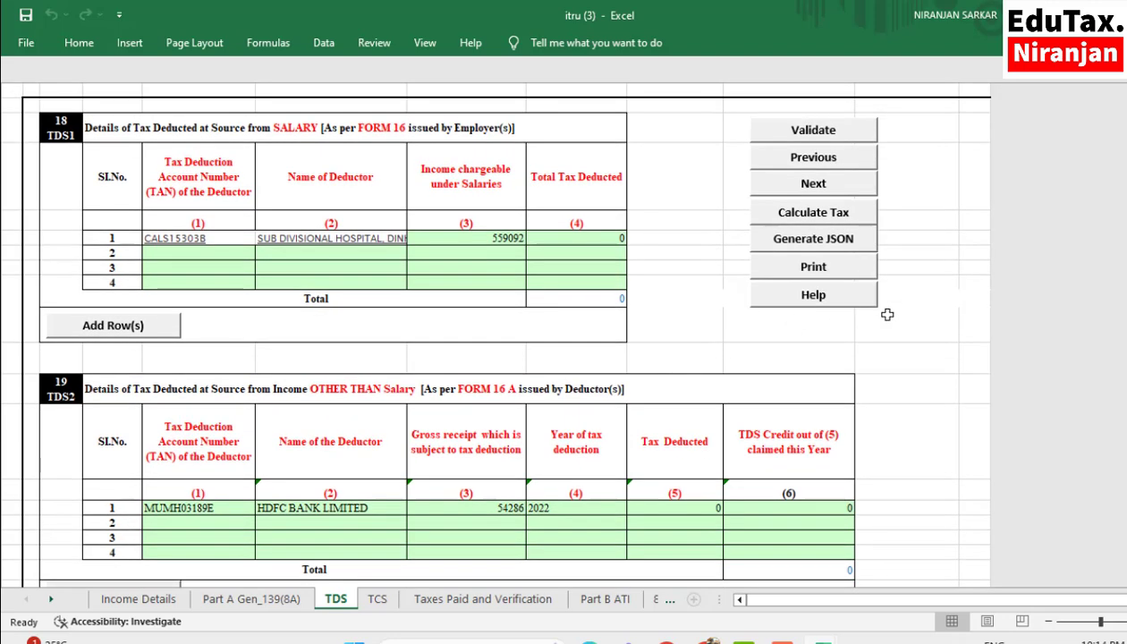
pyautogui.click(794, 134)
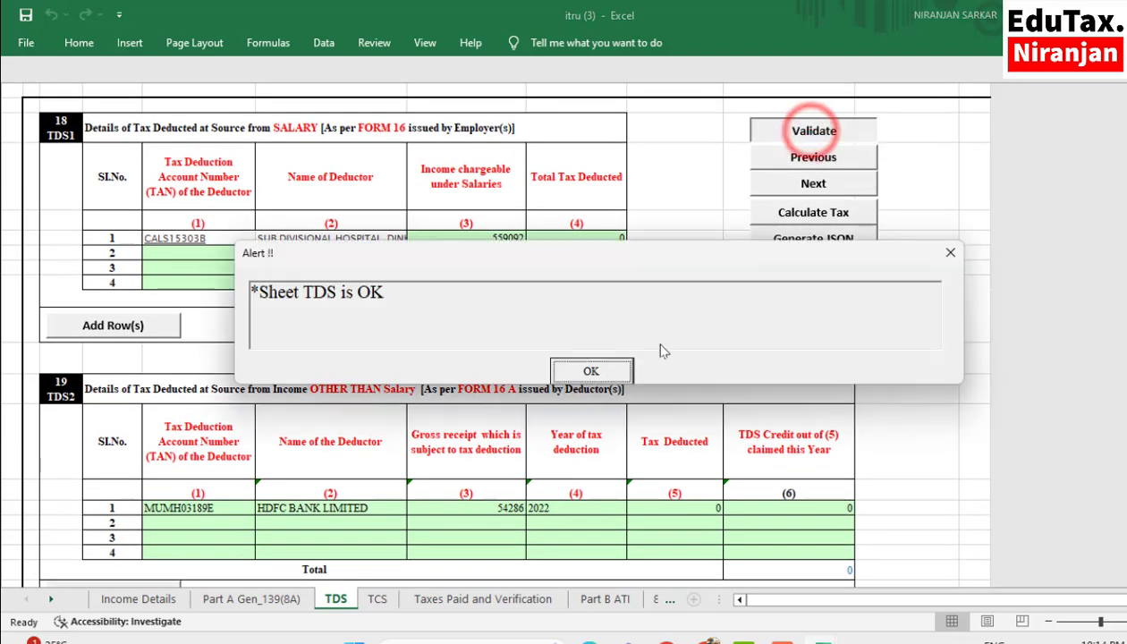
pyautogui.click(590, 371)
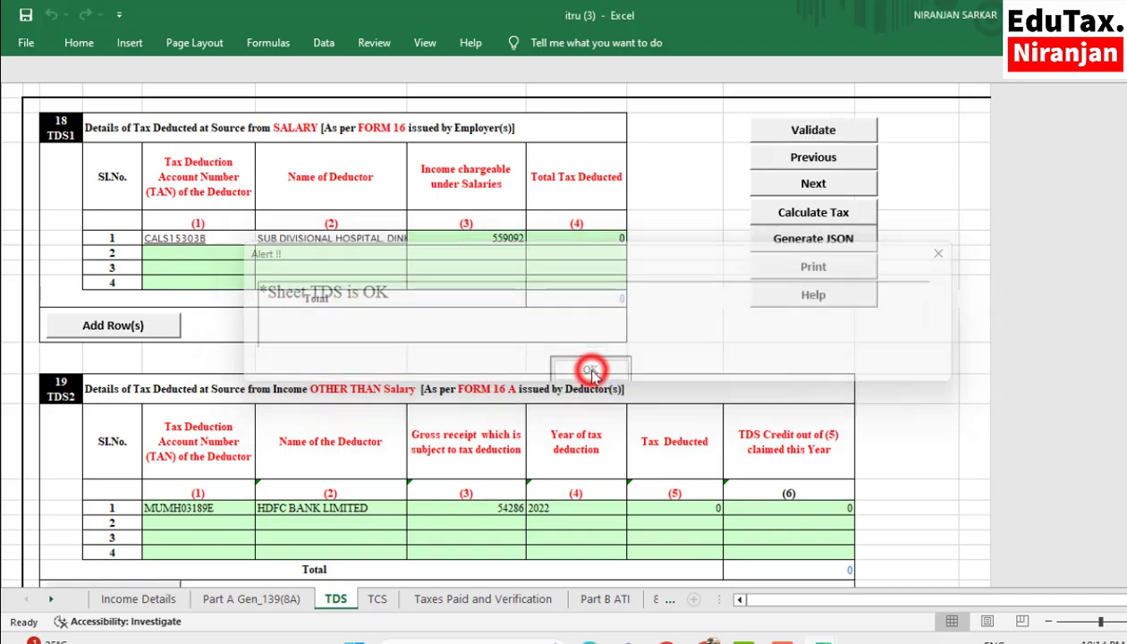
pyautogui.scroll(-1, 552, 464)
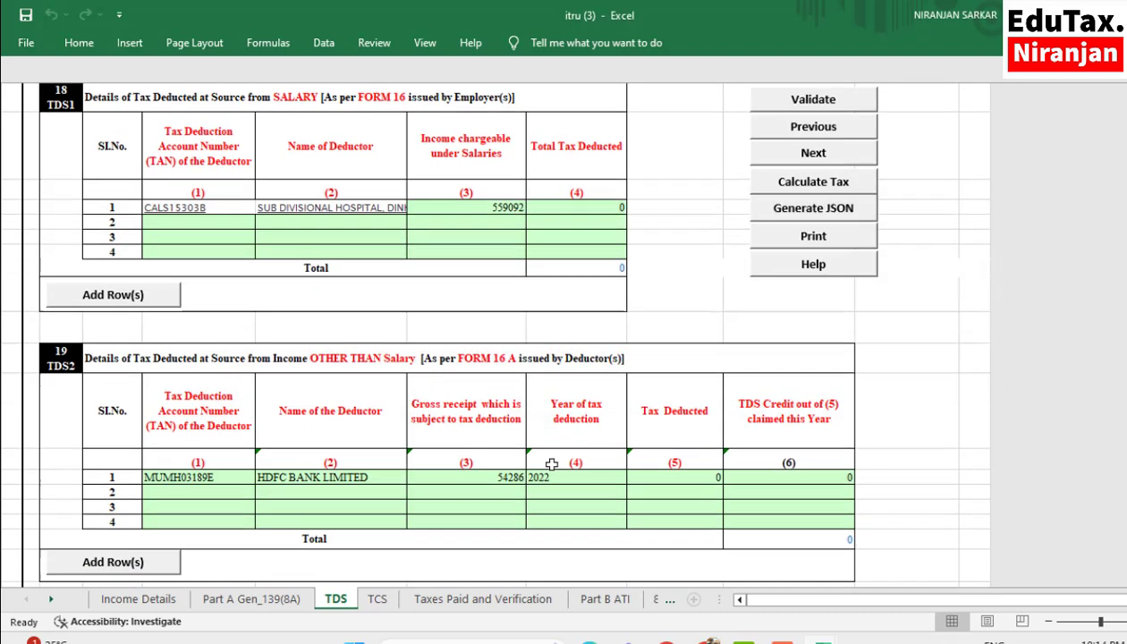
pyautogui.click(376, 599)
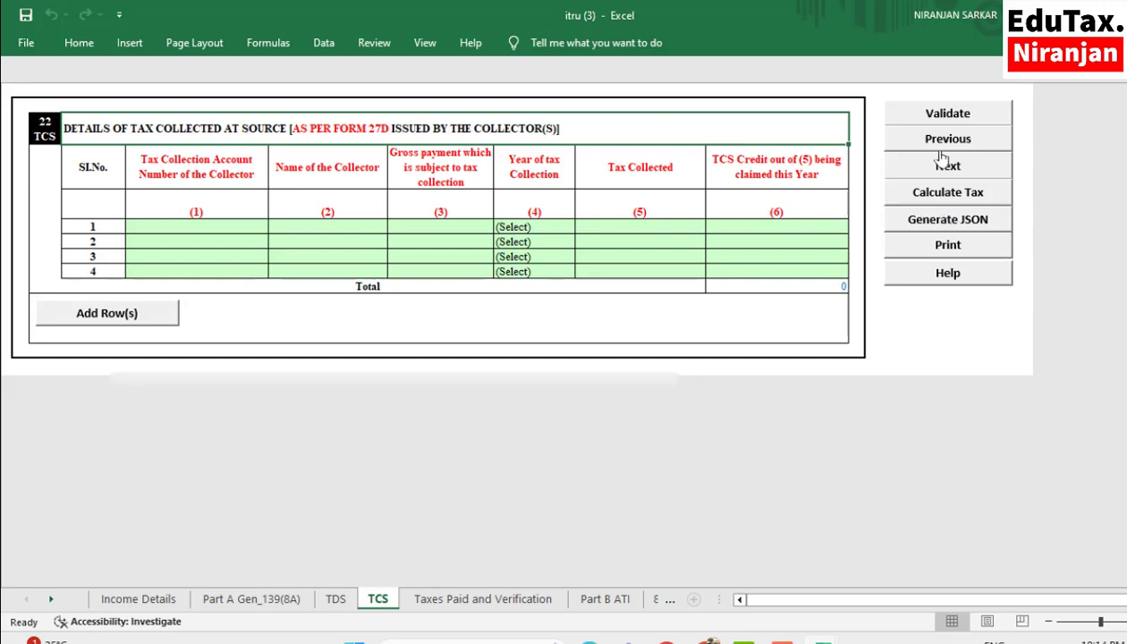
# - Validate the TCS sheet, dismiss the validation message and open the Taxes Paid and Verification sheet
pyautogui.click(948, 117)
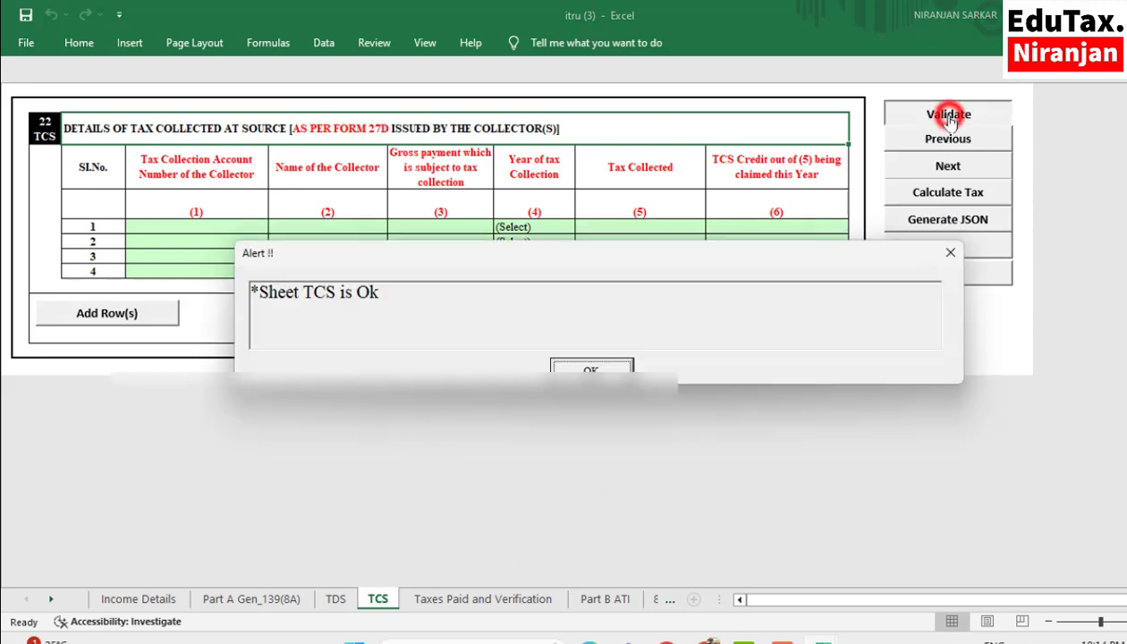
pyautogui.click(589, 364)
pyautogui.click(478, 601)
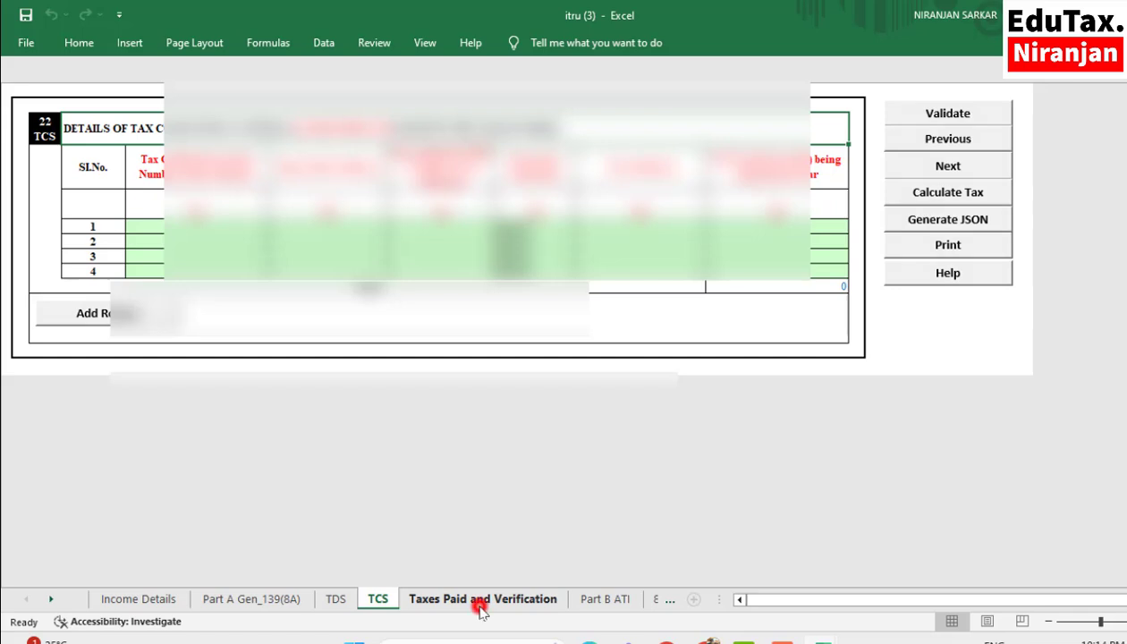
# - Check the taxes paid, bank accounts and verification place, validate the Taxes Paid and Verification sheet and dismiss the validation message
pyautogui.scroll(1, 329, 355)
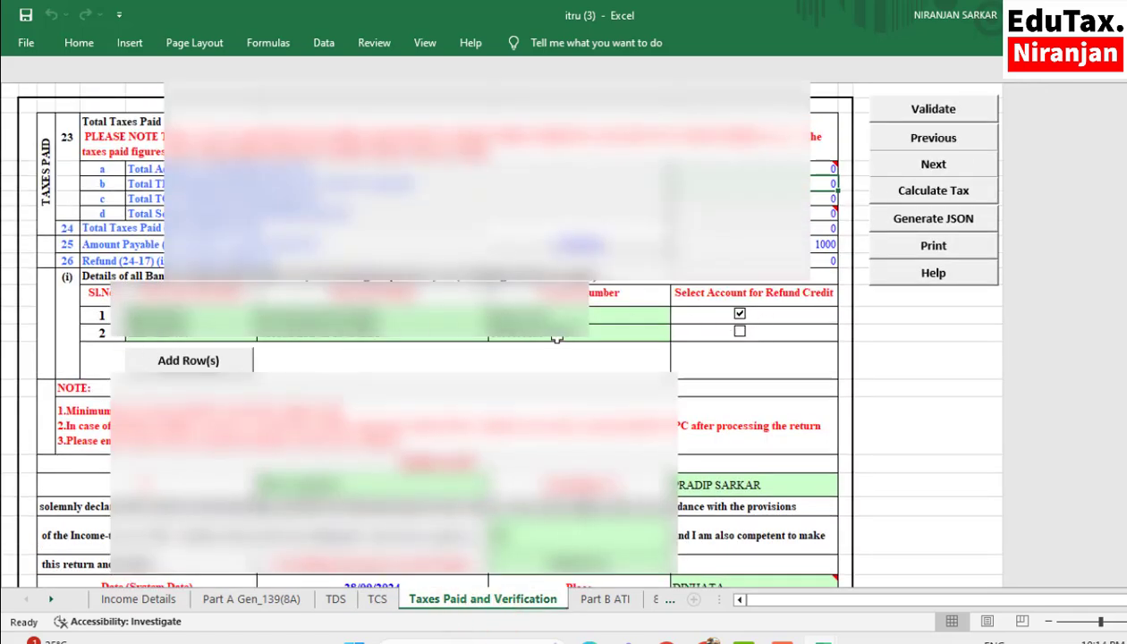
pyautogui.scroll(-2, 814, 340)
pyautogui.scroll(-4, 814, 342)
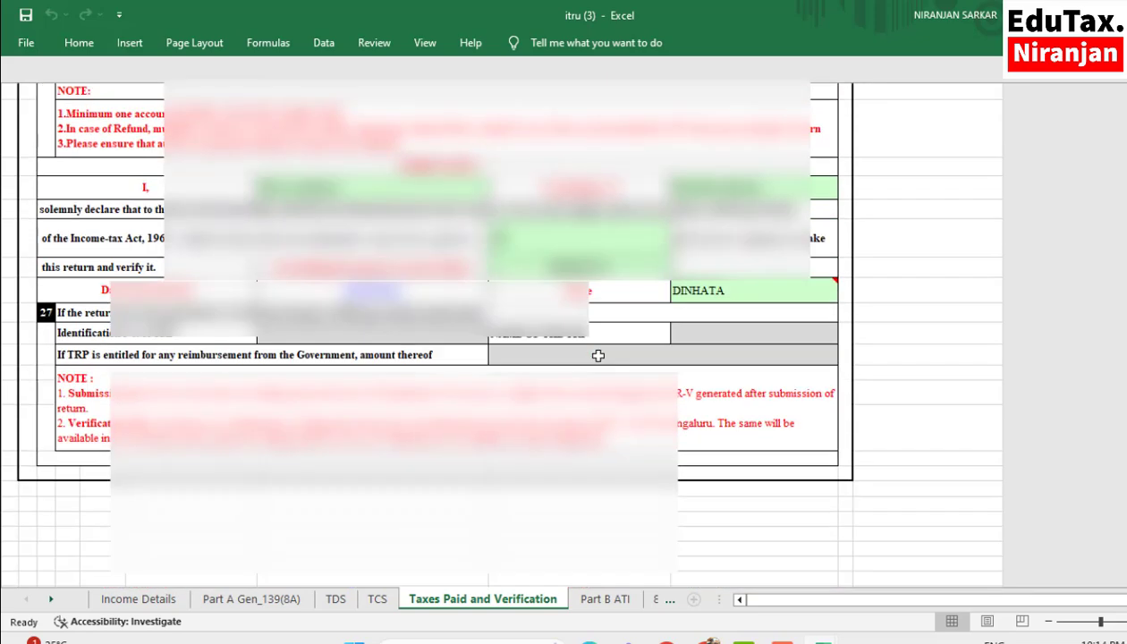
pyautogui.click(693, 292)
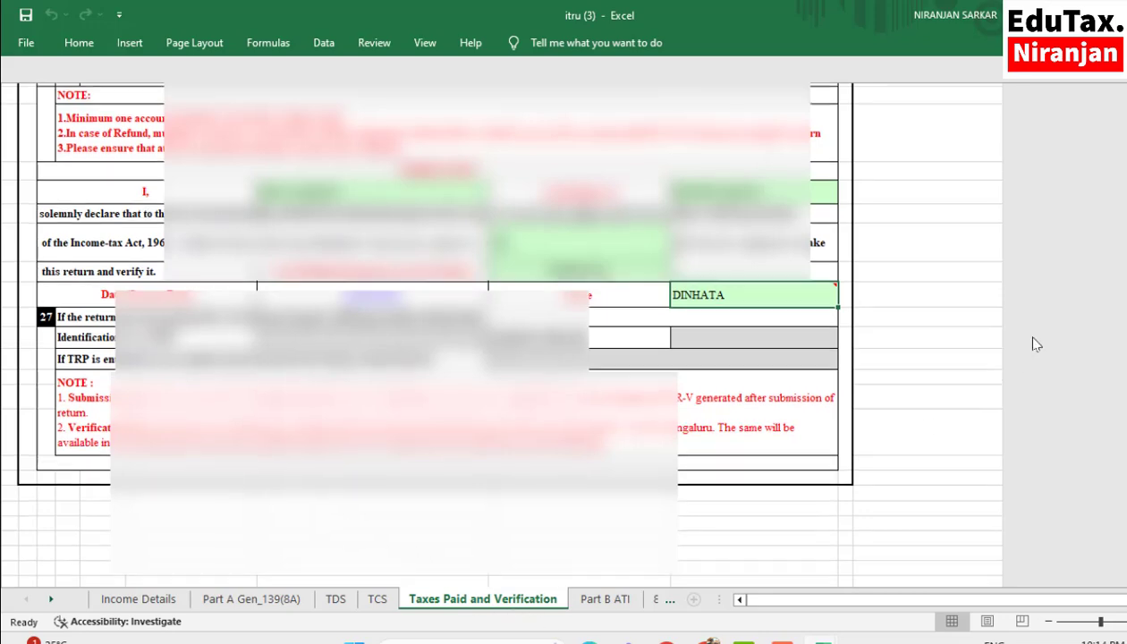
pyautogui.scroll(5, 1016, 332)
pyautogui.click(939, 112)
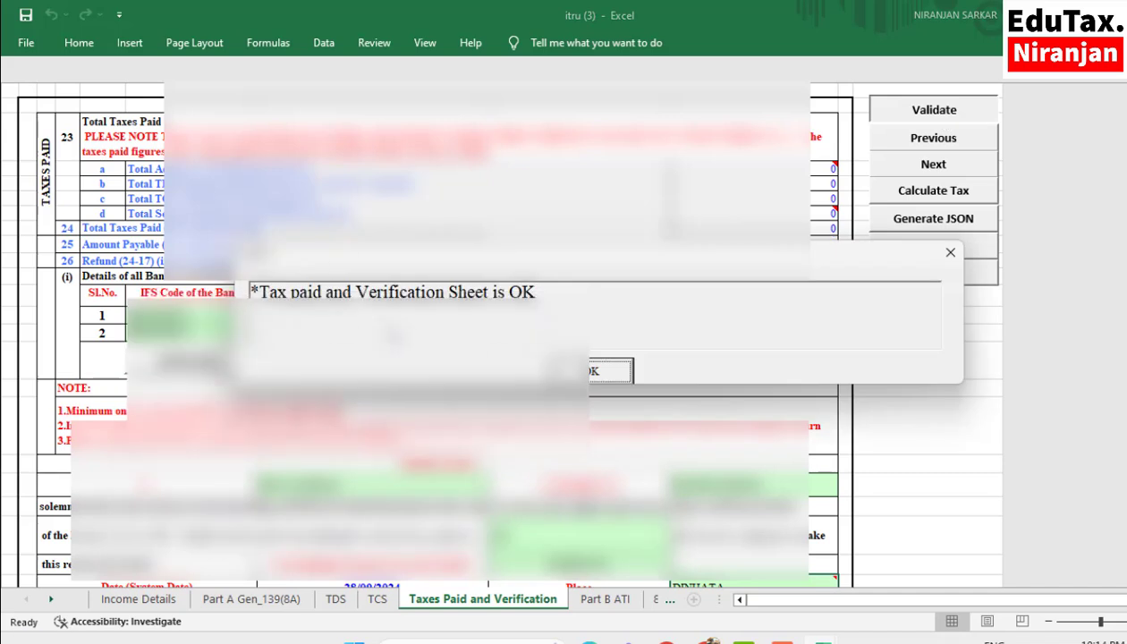
pyautogui.click(595, 369)
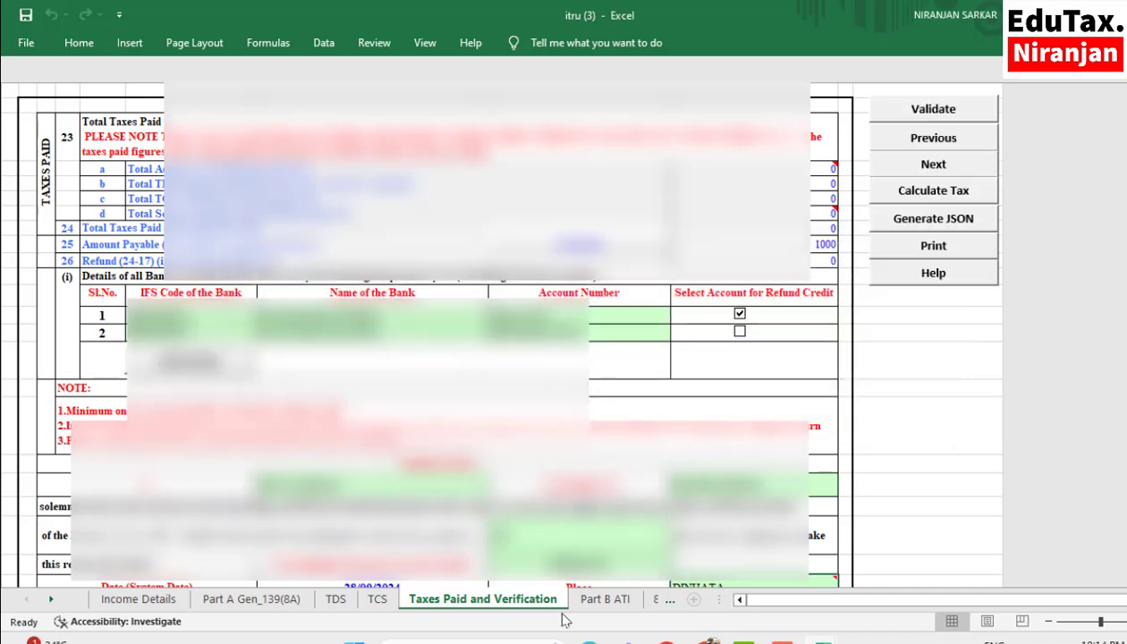
# - Open the Part B ATI sheet and review the updated income computation and the details of tax payments u/s 140B
pyautogui.click(604, 599)
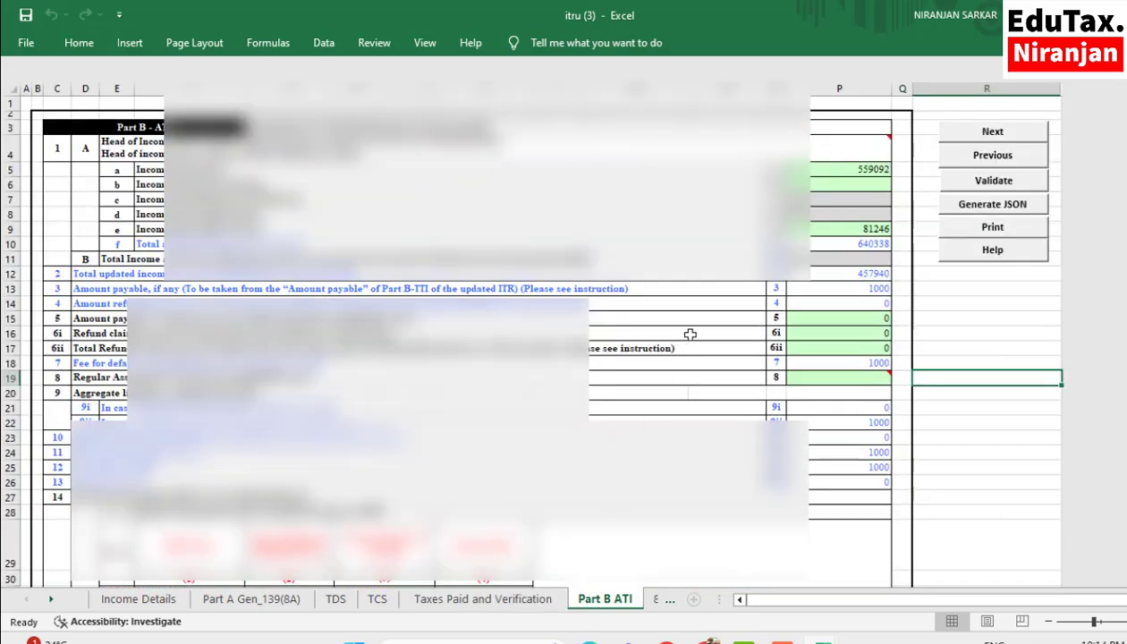
pyautogui.scroll(-3, 817, 355)
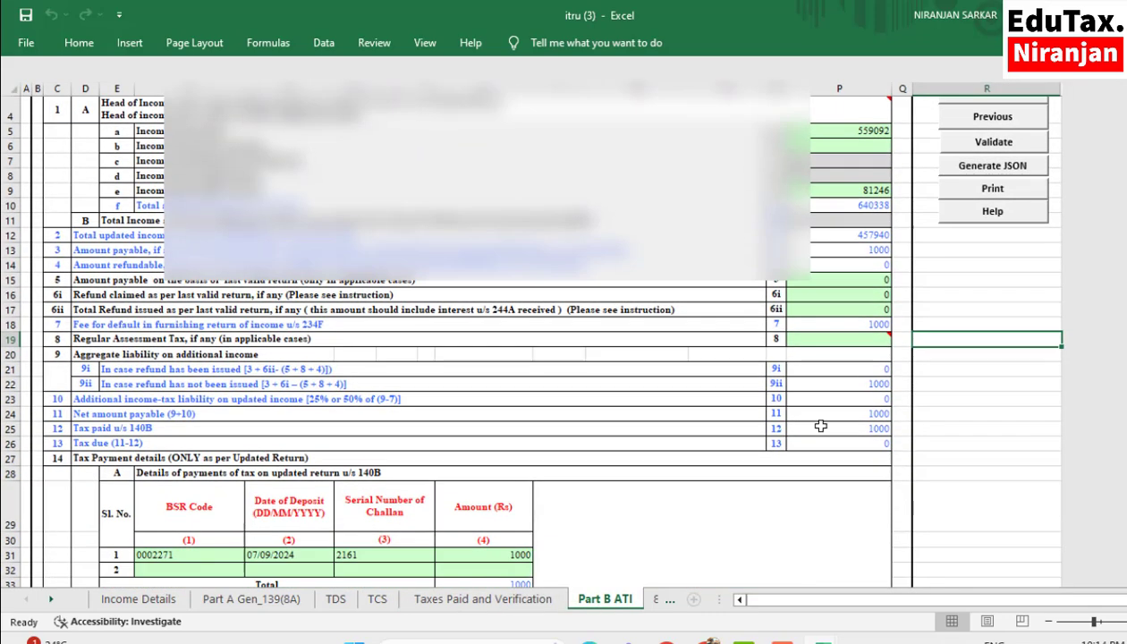
pyautogui.scroll(1, 840, 430)
pyautogui.scroll(-3, 851, 459)
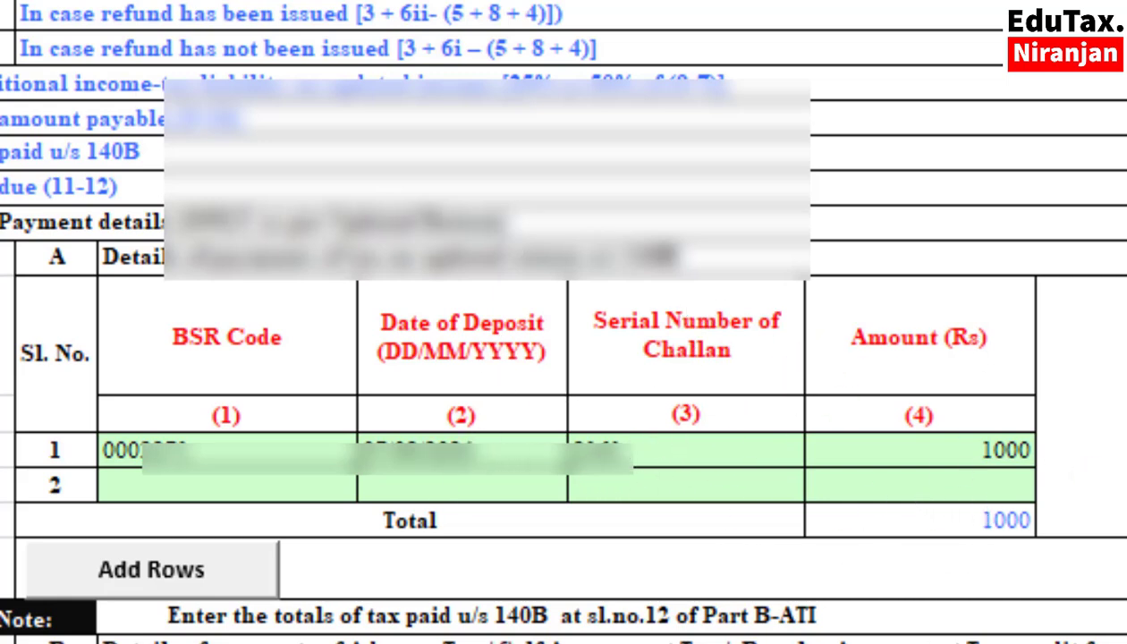
pyautogui.scroll(-2, 429, 581)
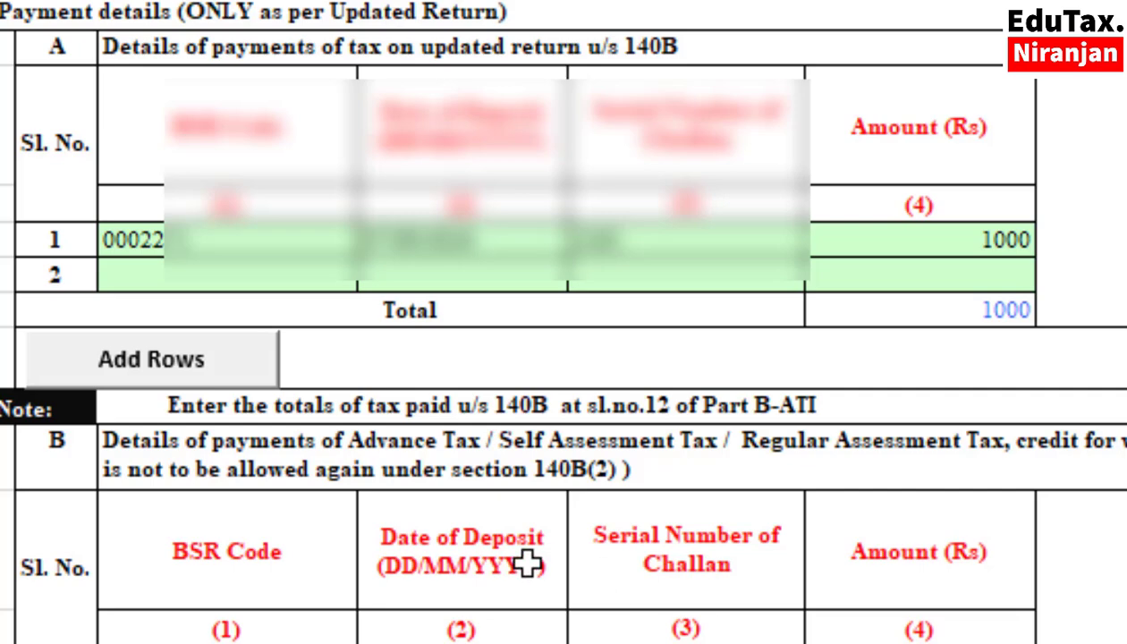
pyautogui.scroll(-2, 528, 563)
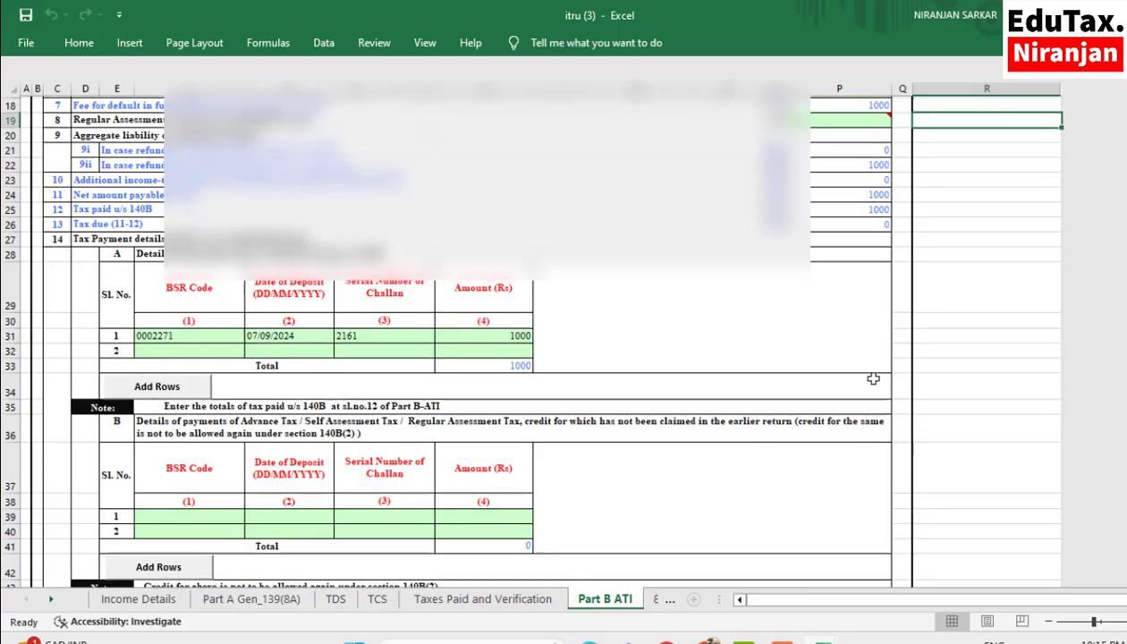
# - Validate the Part B ATI sheet and dismiss the validation message
pyautogui.scroll(6, 873, 380)
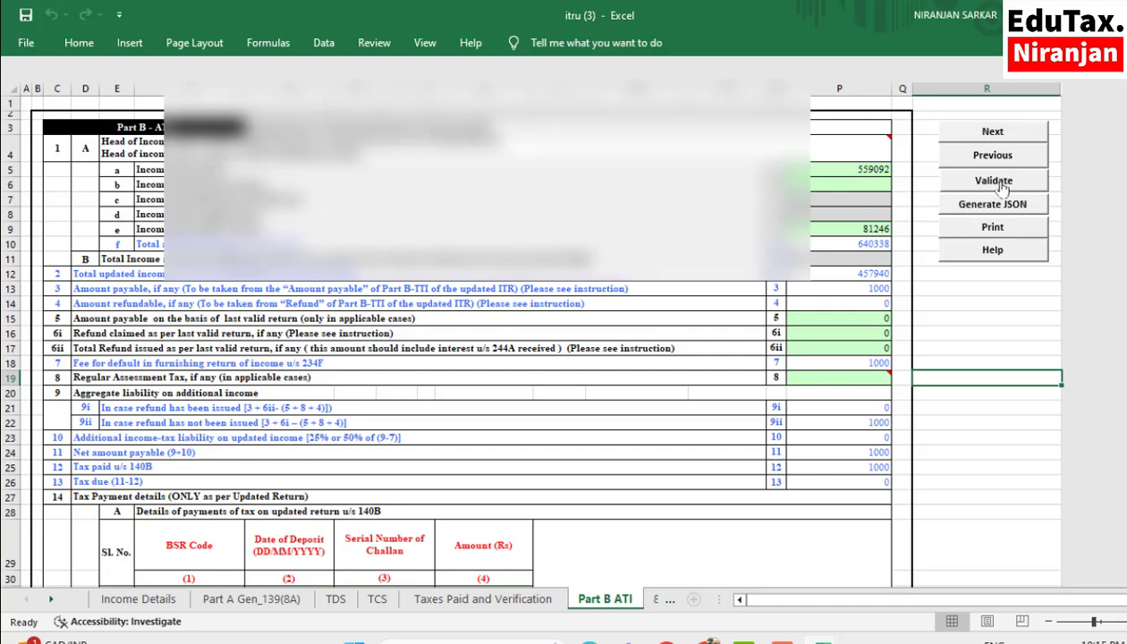
pyautogui.click(994, 182)
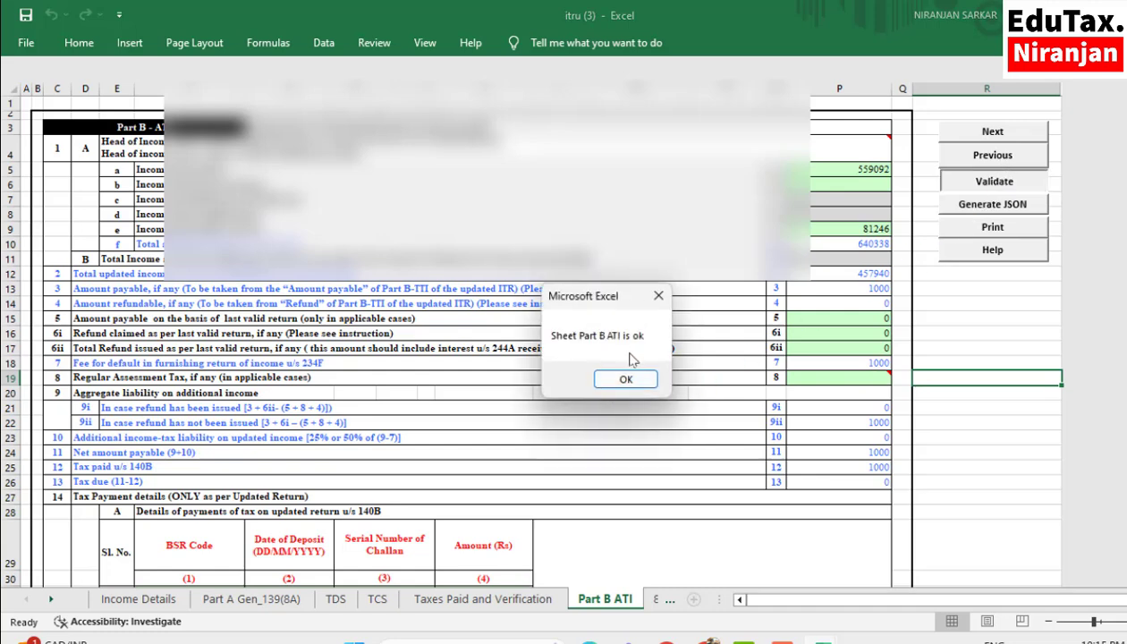
pyautogui.click(626, 378)
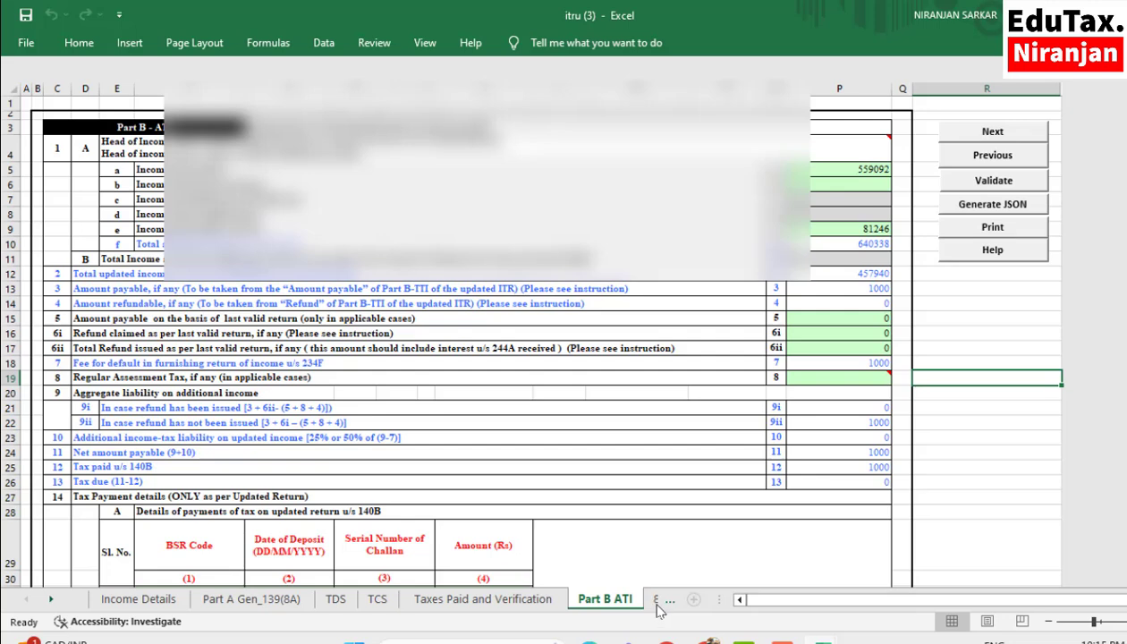
# - Open the 80D sheet, validate its health insurance deduction entries and dismiss the validation message
pyautogui.click(52, 599)
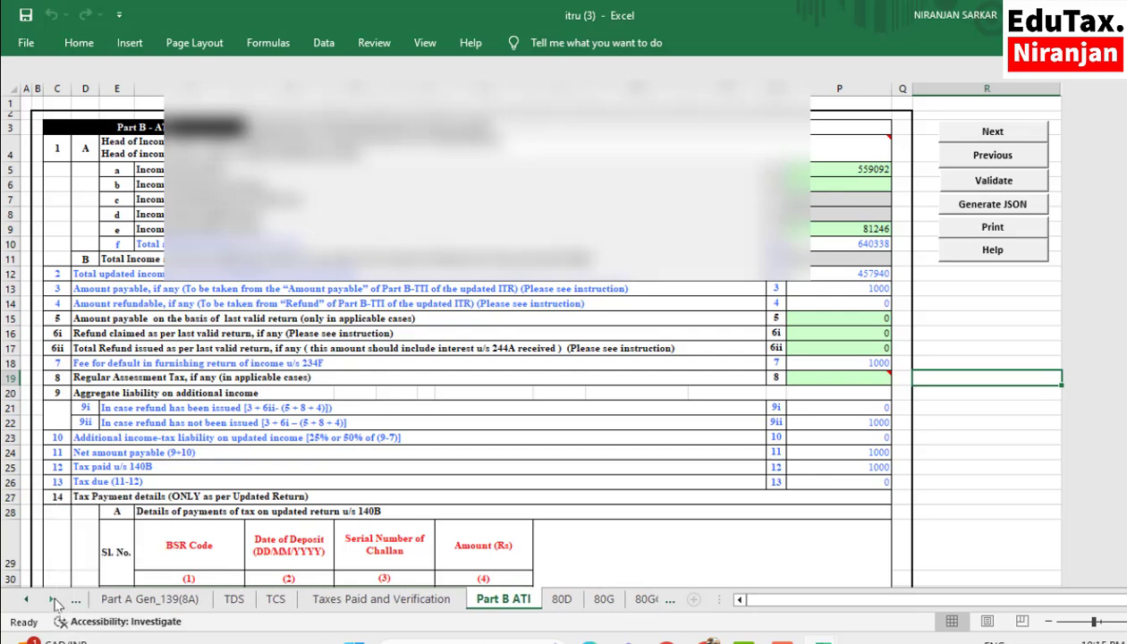
pyautogui.click(561, 598)
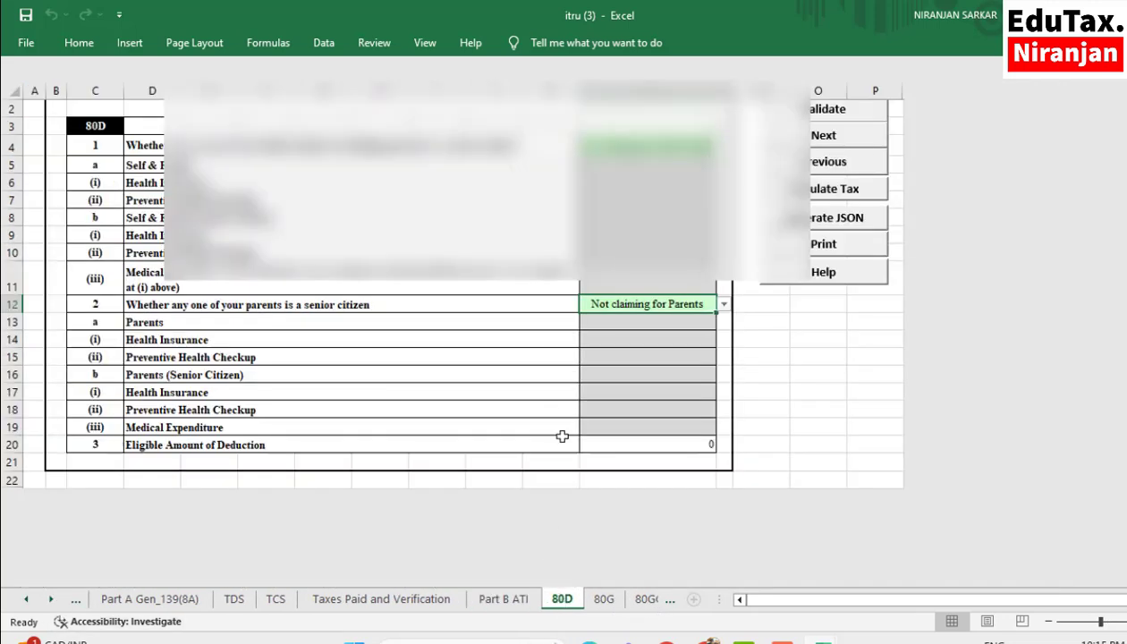
pyautogui.scroll(1, 562, 435)
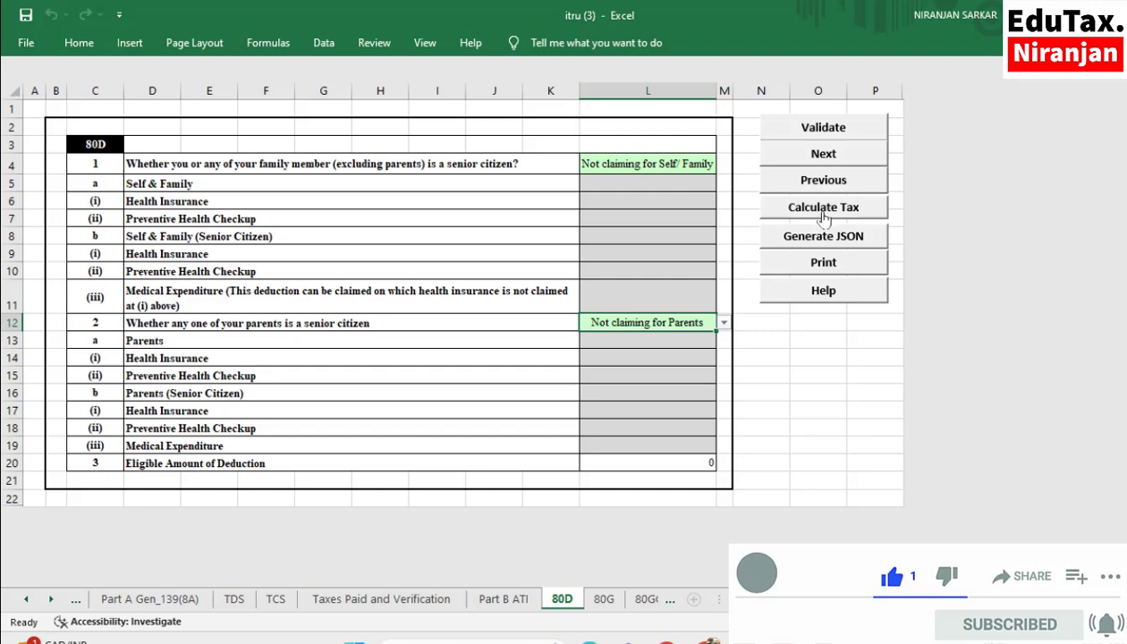
pyautogui.click(824, 128)
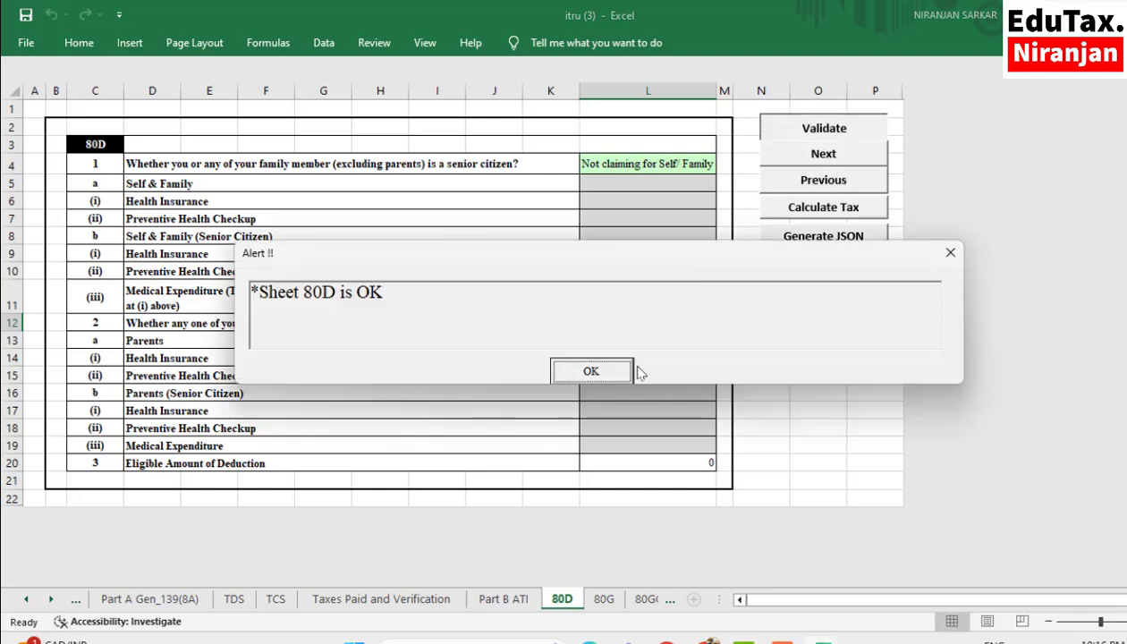
pyautogui.click(591, 373)
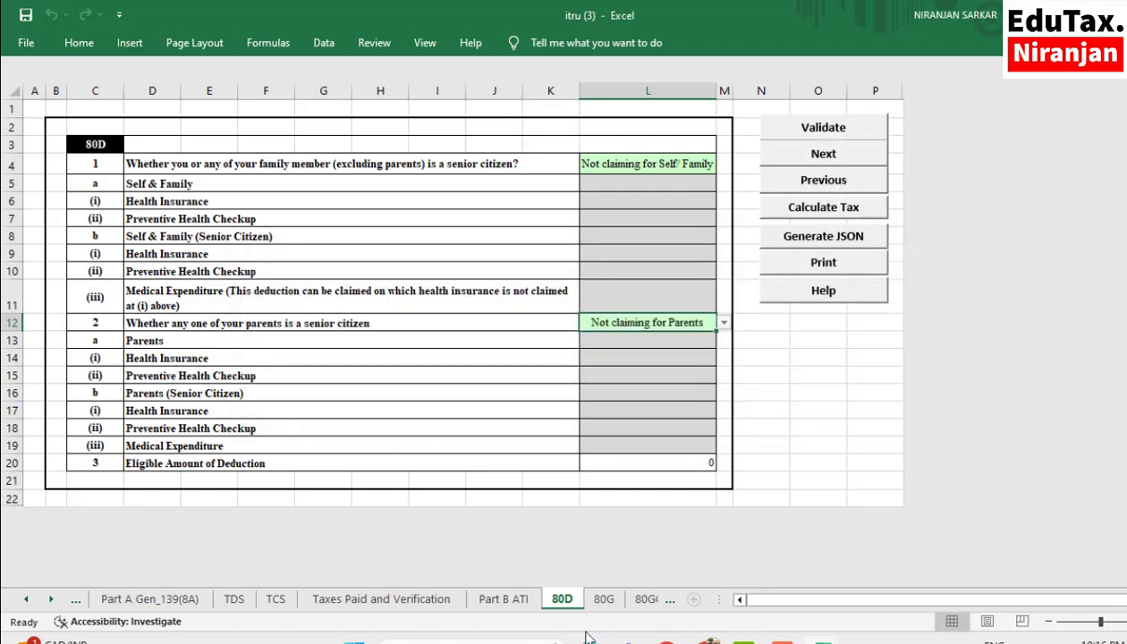
# - Look through the 80G and 80GGA donation sheets, then recheck the Taxes Paid and Verification and Part B ATI sheets
pyautogui.click(602, 598)
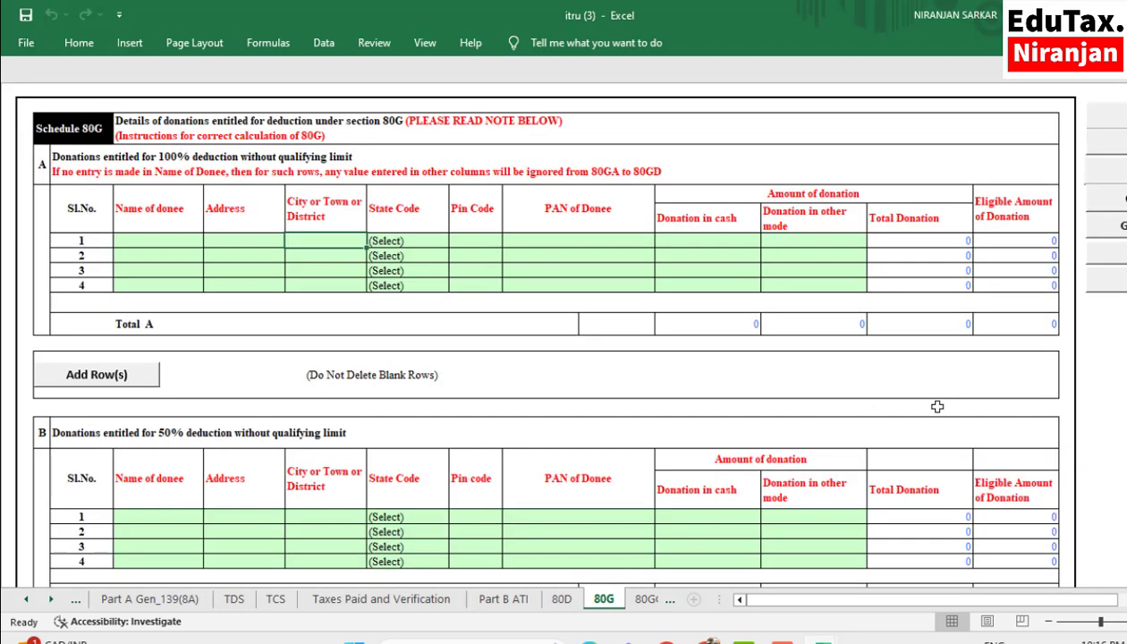
pyautogui.click(644, 598)
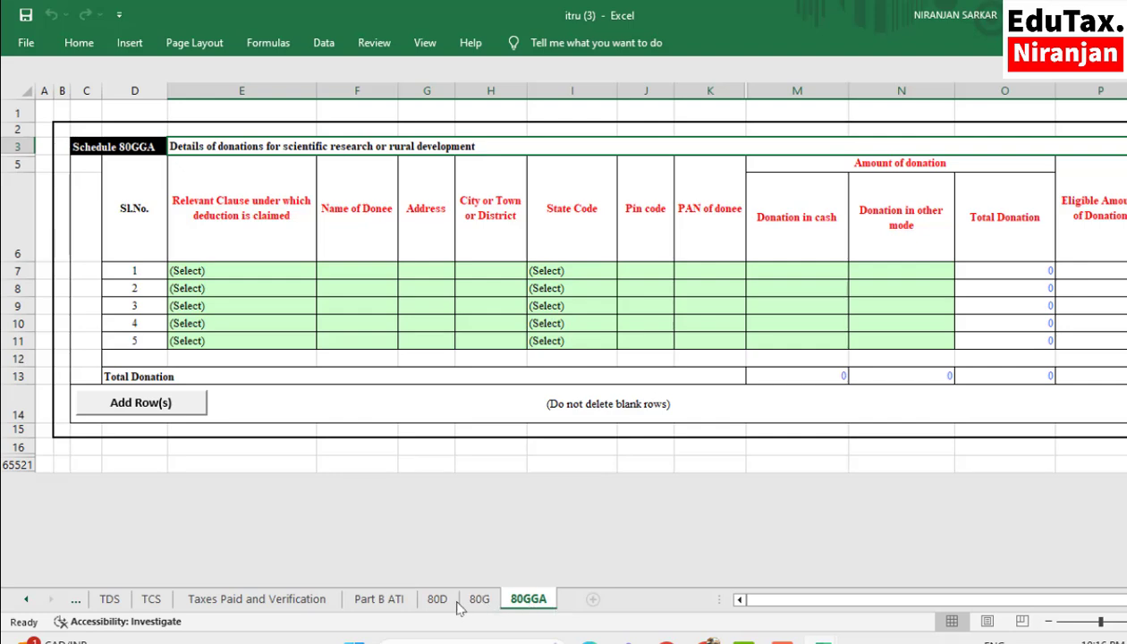
pyautogui.click(288, 603)
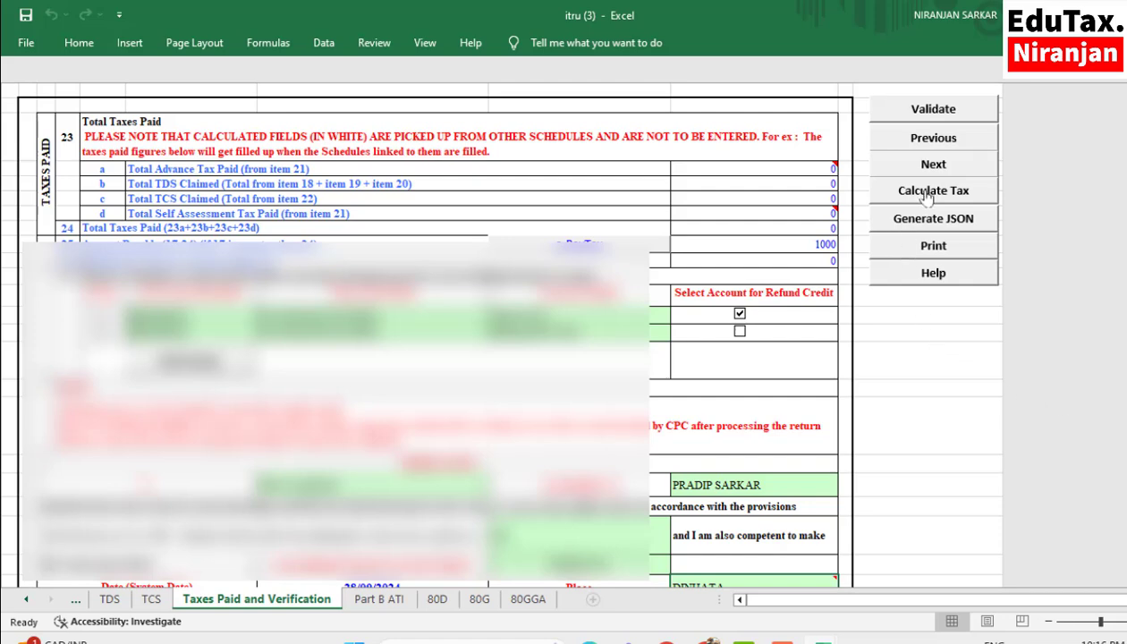
pyautogui.click(385, 599)
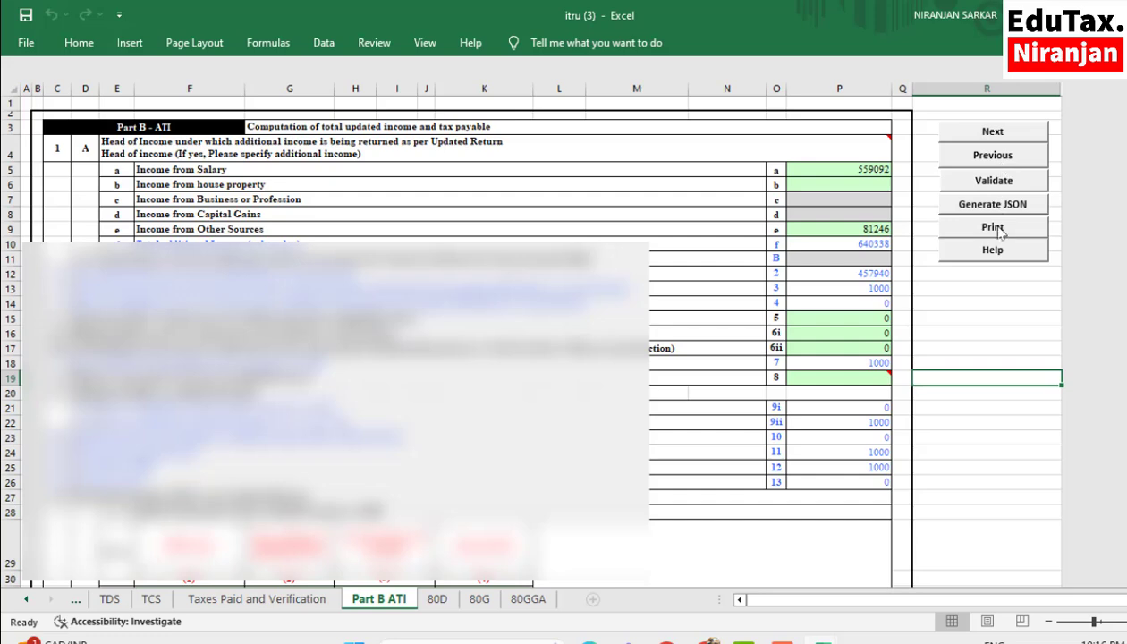
# - Calculate the tax from the Taxes Paid and Verification sheet and review the computation on the Income Details sheet
pyautogui.click(299, 608)
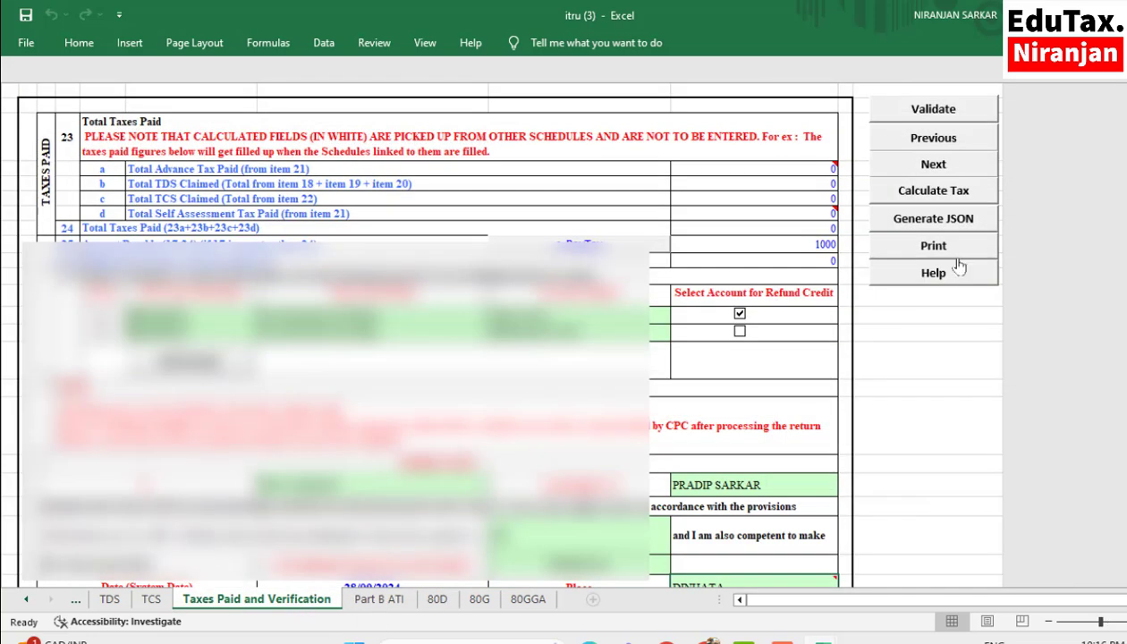
pyautogui.click(948, 199)
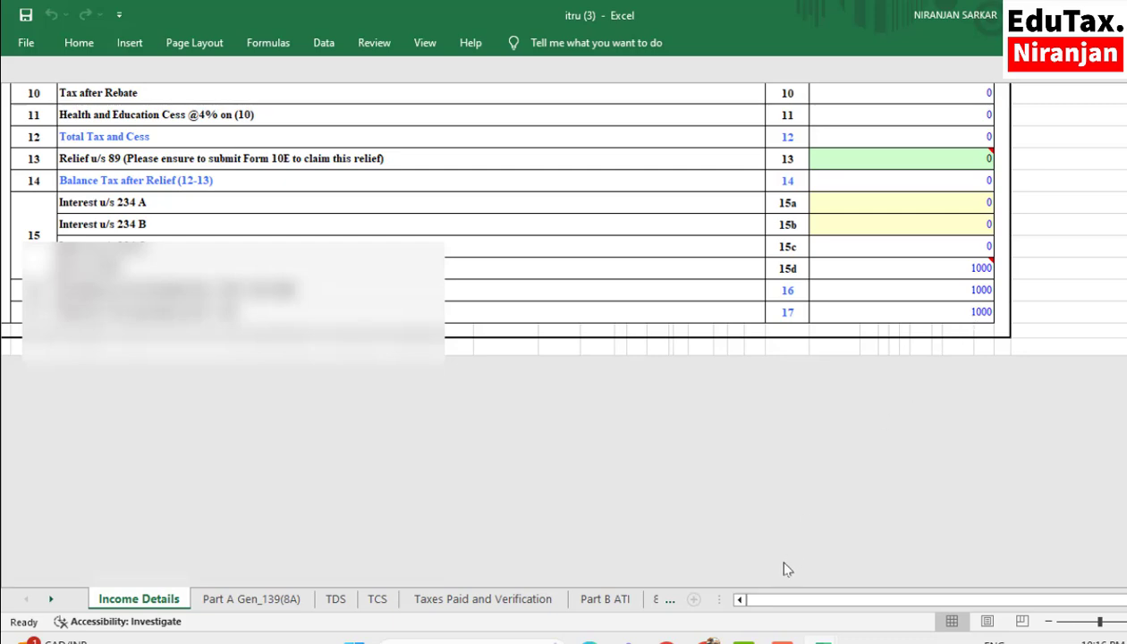
pyautogui.scroll(5, 786, 569)
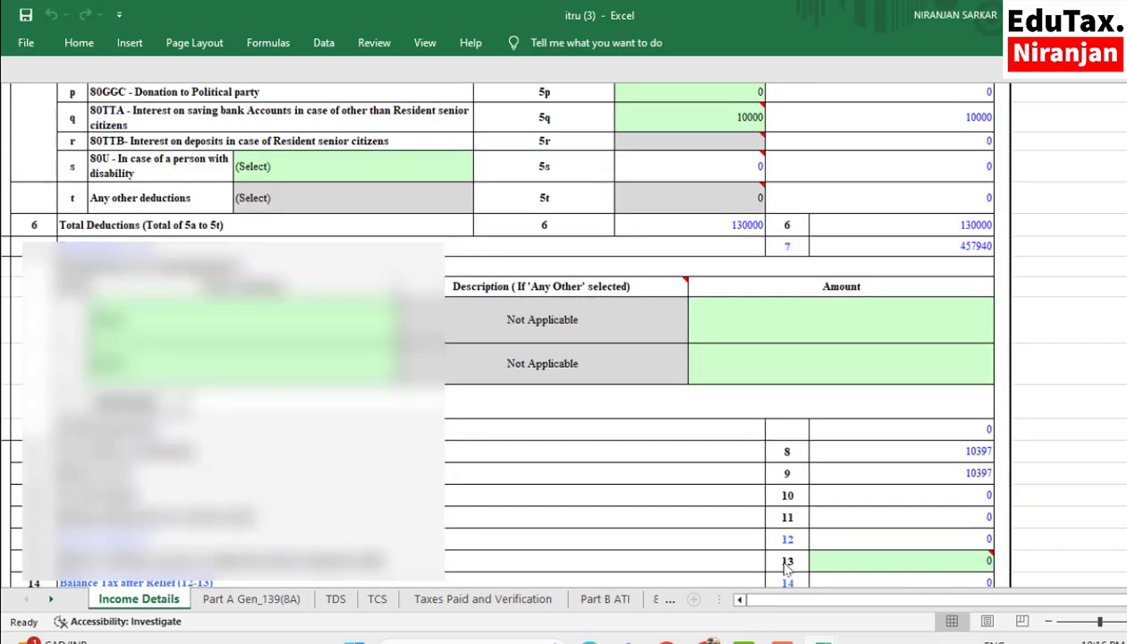
pyautogui.scroll(15, 786, 569)
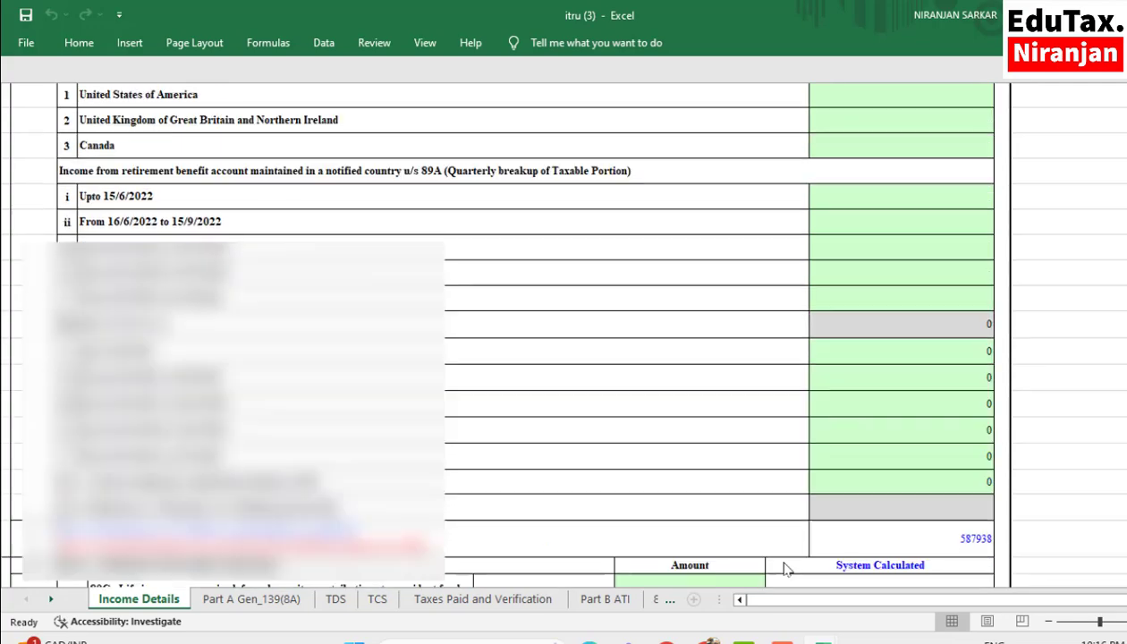
pyautogui.scroll(20, 786, 569)
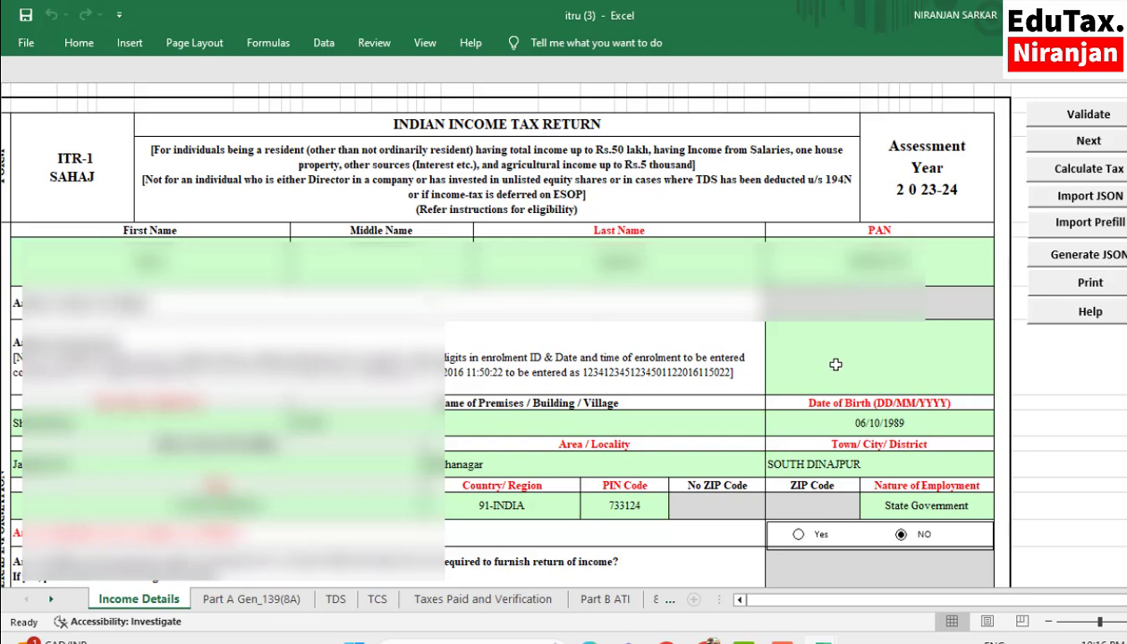
# - Generate the return's JSON from the Income Details sheet, accept the alerts, and save the file from the SUMMARY sheet
pyautogui.click(1087, 258)
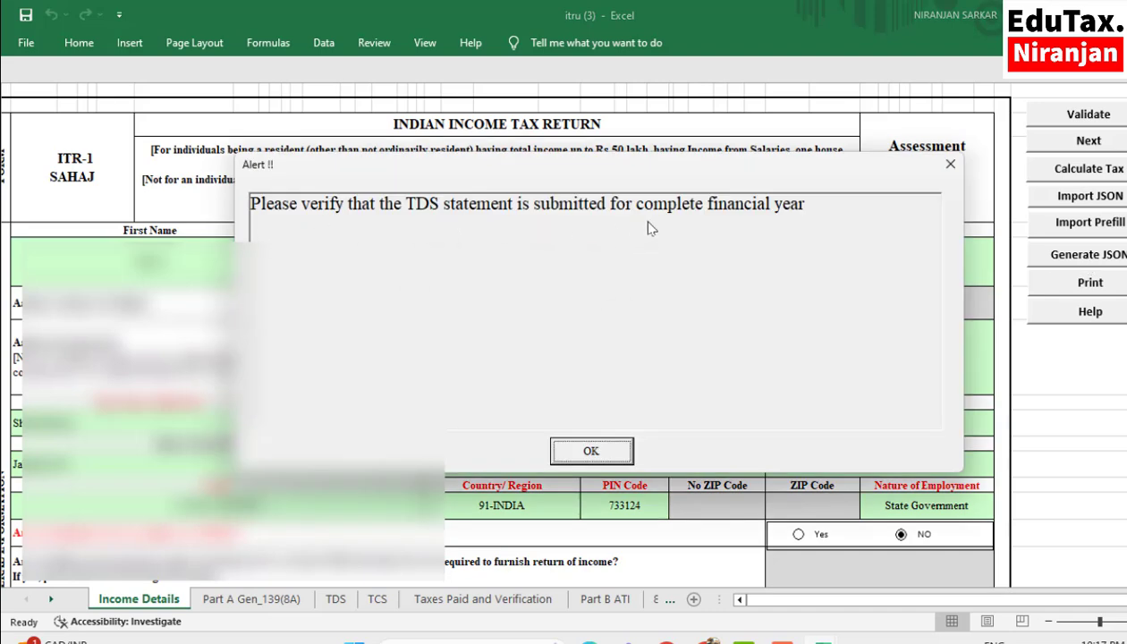
pyautogui.click(606, 455)
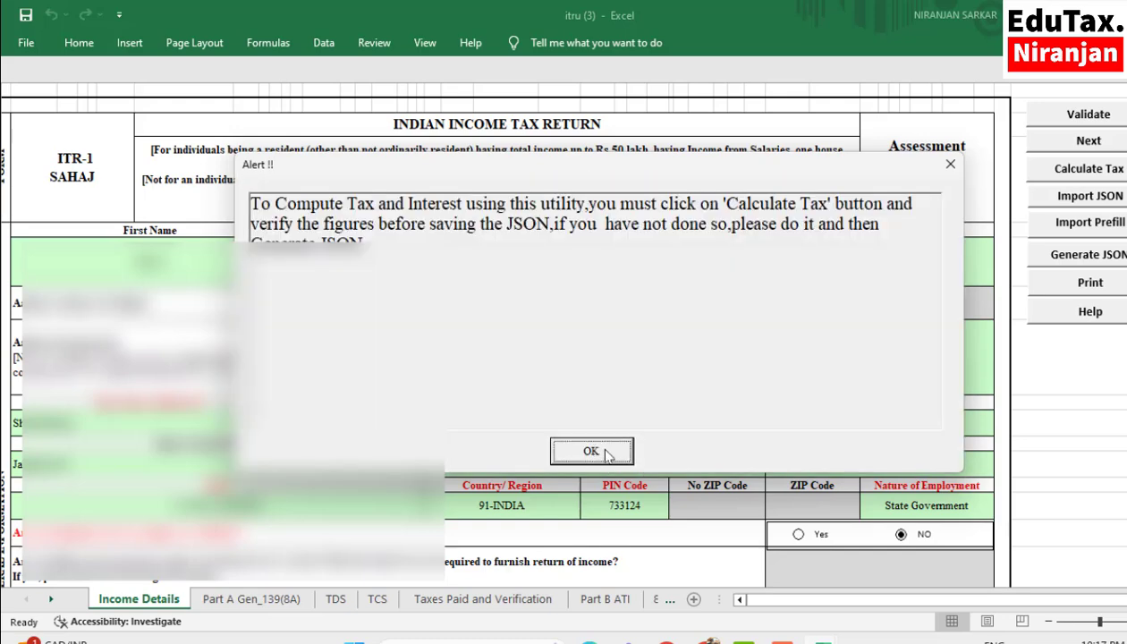
pyautogui.click(605, 454)
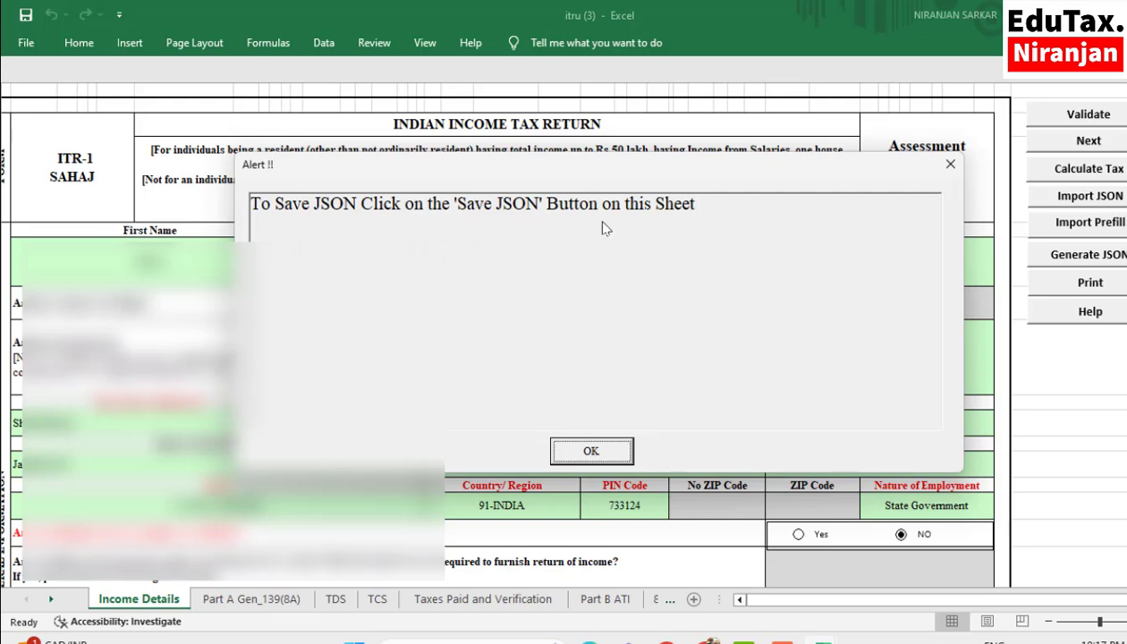
pyautogui.click(588, 450)
pyautogui.click(588, 451)
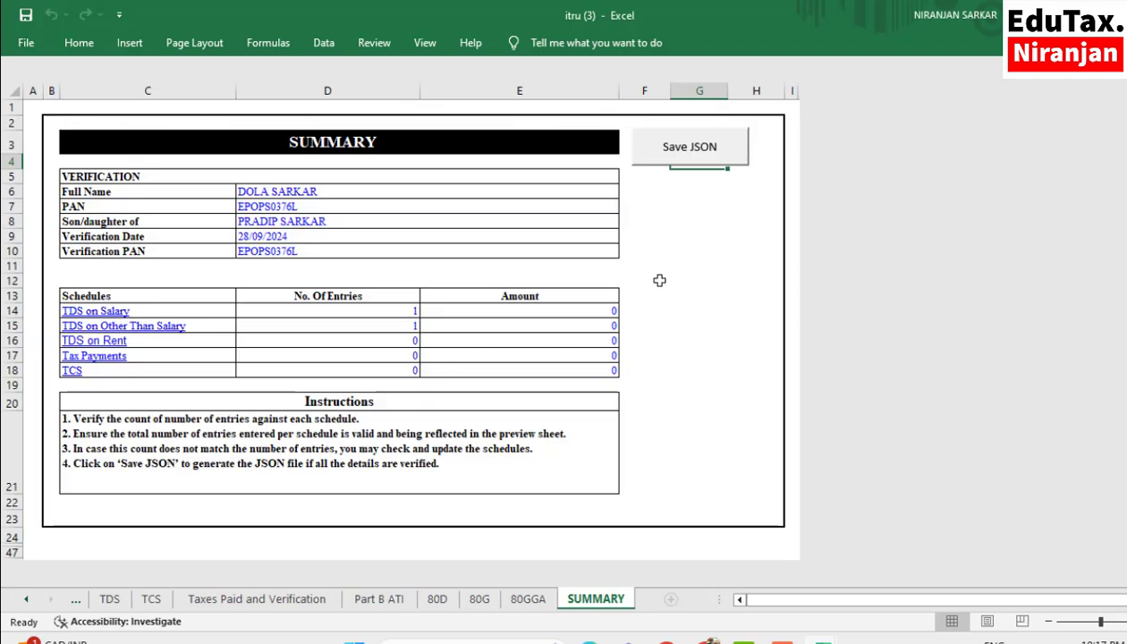
pyautogui.click(679, 153)
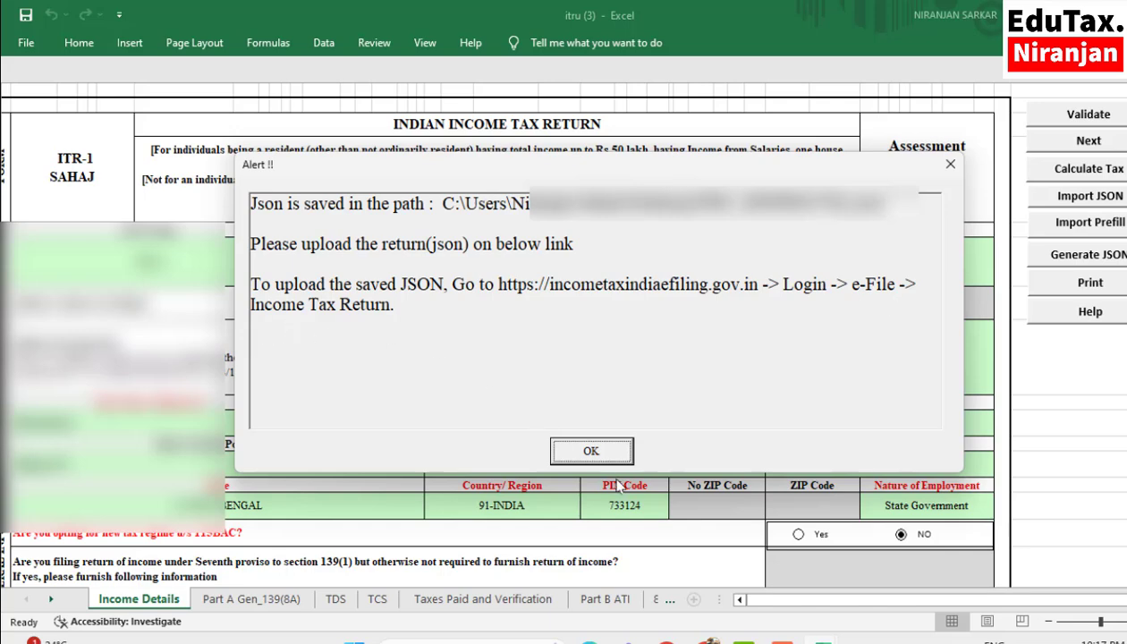
pyautogui.click(591, 453)
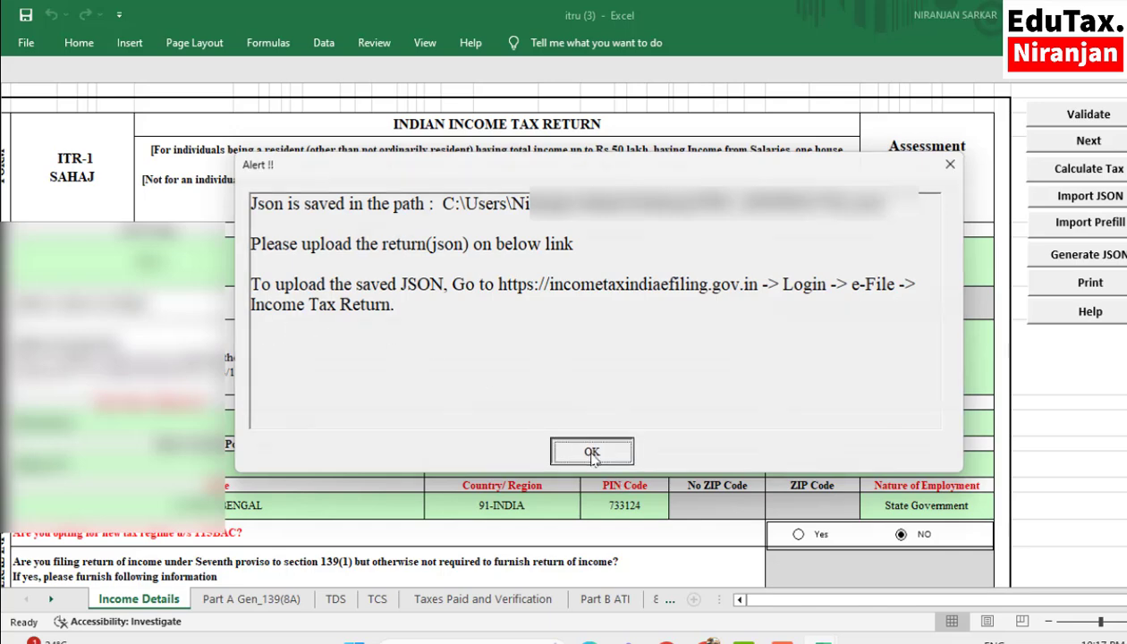
# - Switch to the Income Tax e-Filing portal in the browser and open the File Income Tax Return page
pyautogui.moveTo(705, 640)
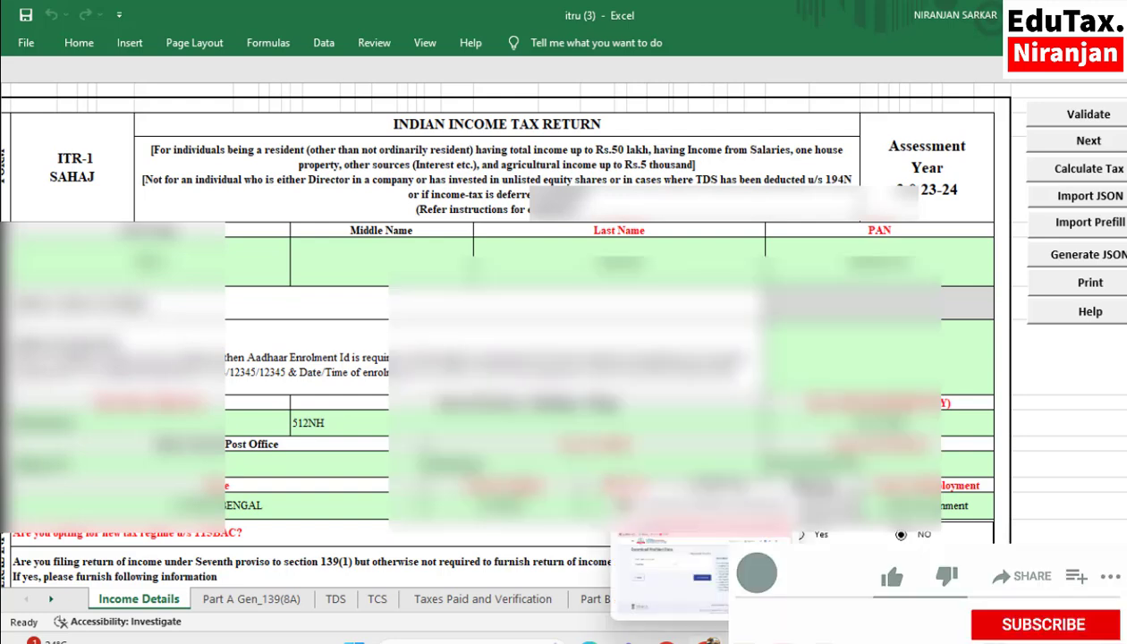
pyautogui.click(679, 607)
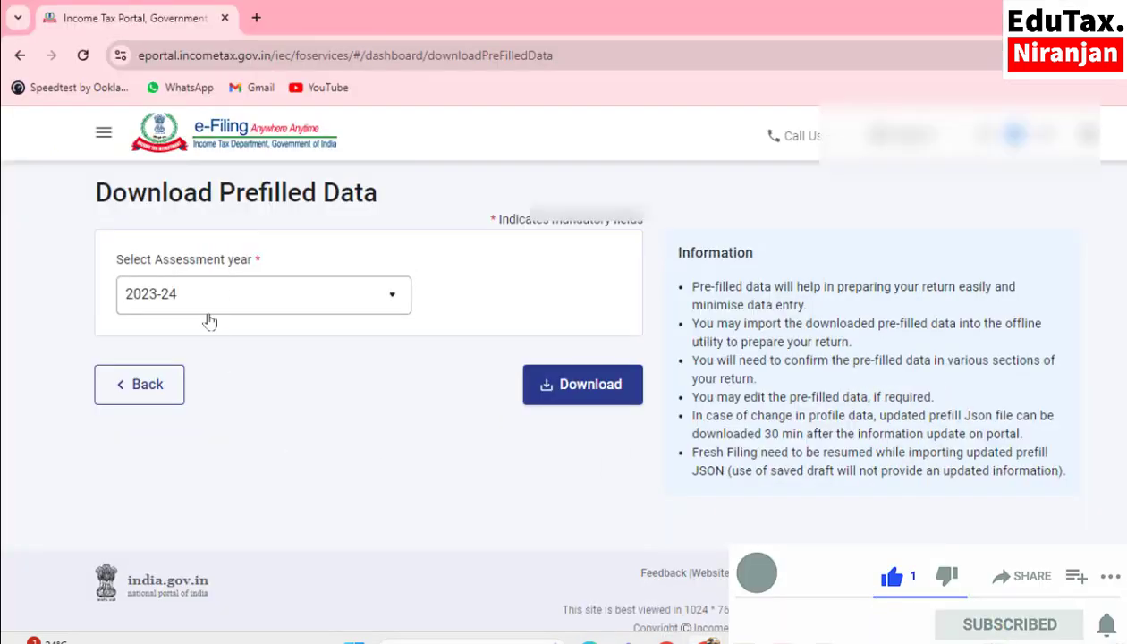
pyautogui.scroll(2, 398, 344)
pyautogui.click(229, 195)
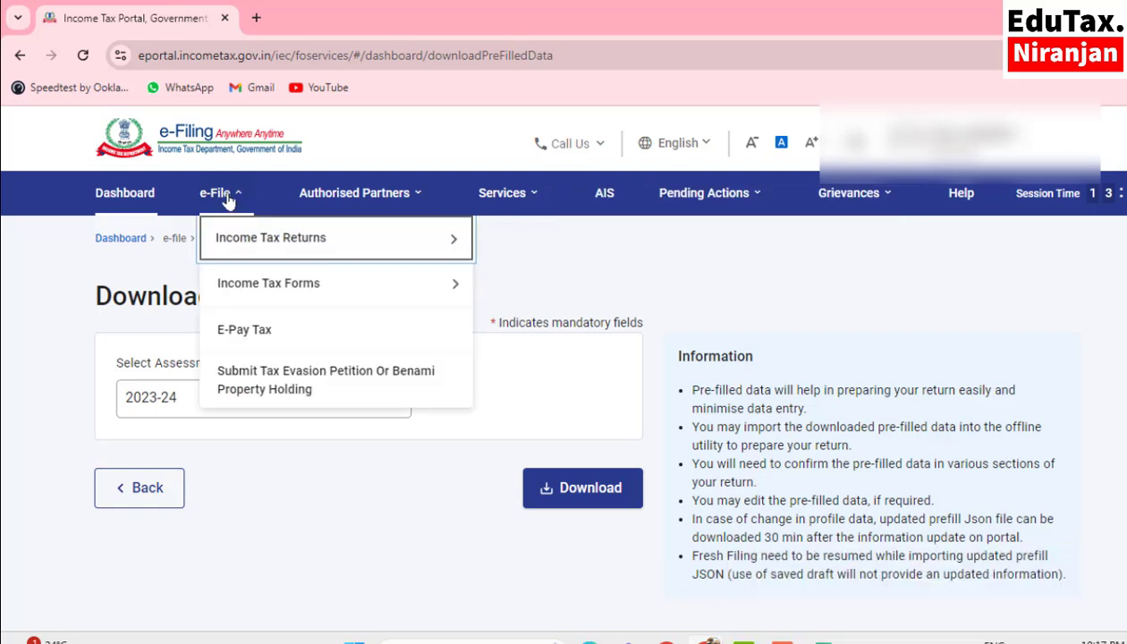
pyautogui.moveTo(272, 239)
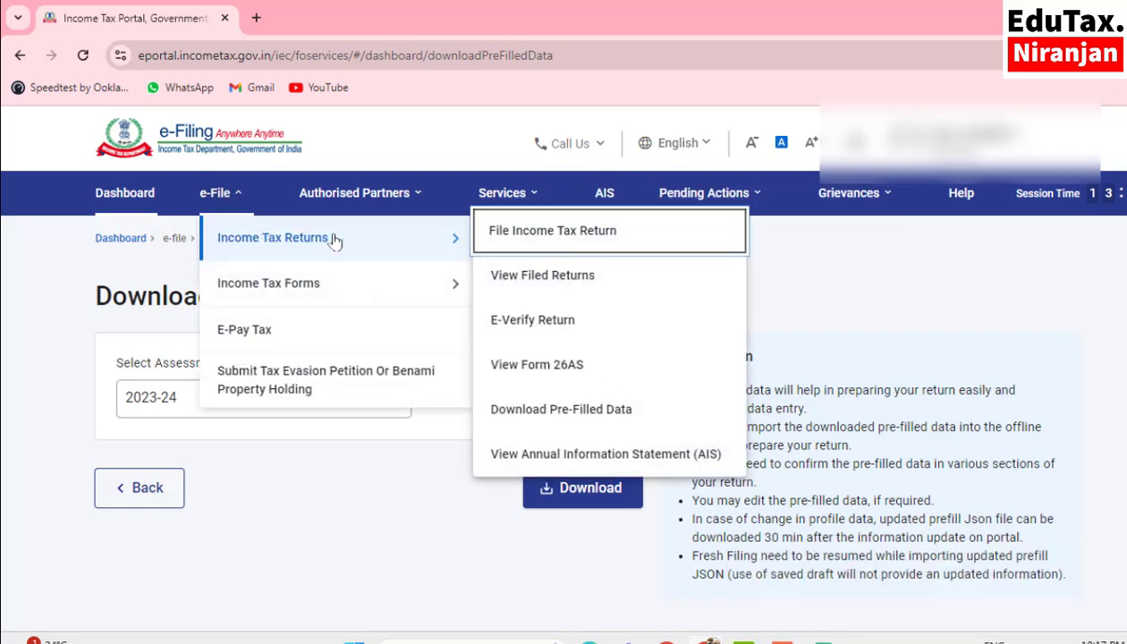
pyautogui.click(488, 245)
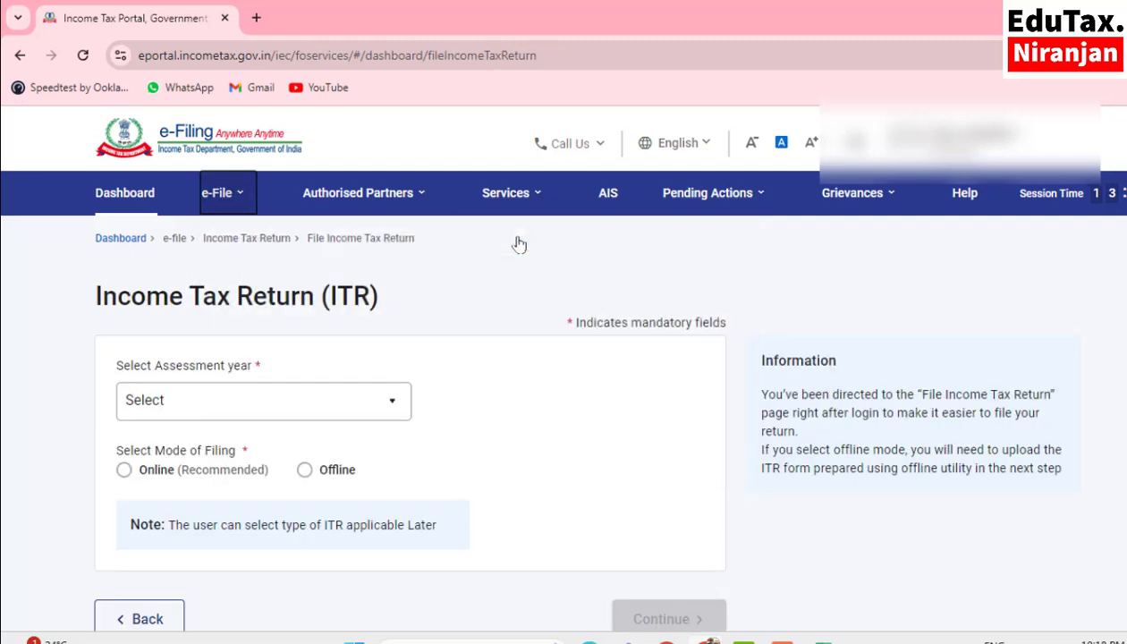
# - Set the assessment year to 2023-24 and the filing type to 139(8A) - Updated Return
pyautogui.click(201, 401)
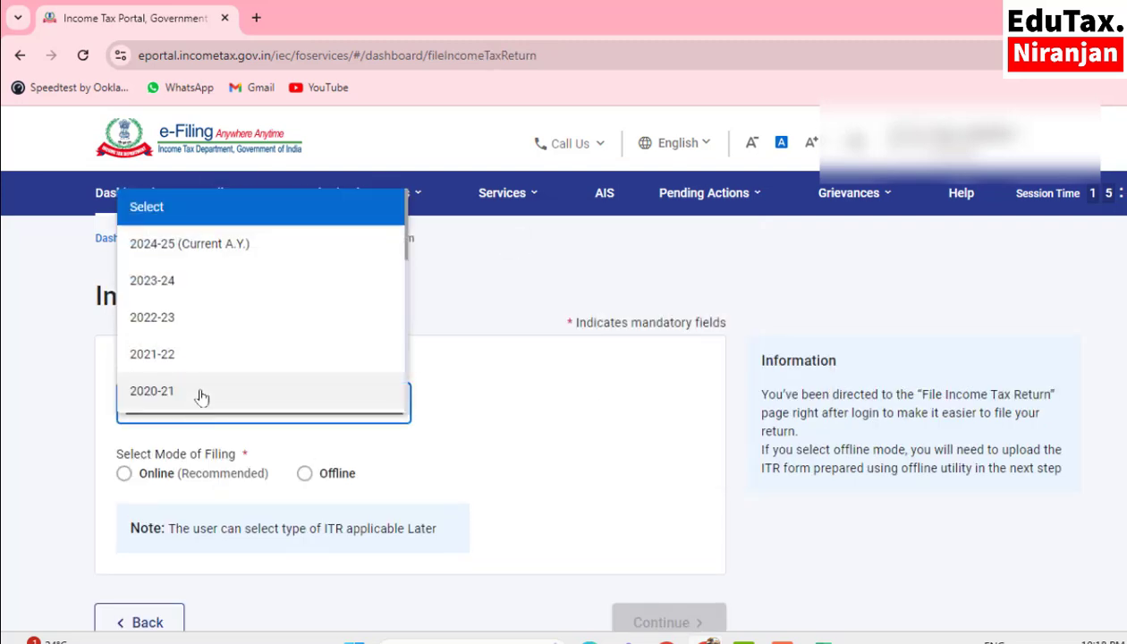
pyautogui.click(174, 288)
pyautogui.scroll(-3, 170, 282)
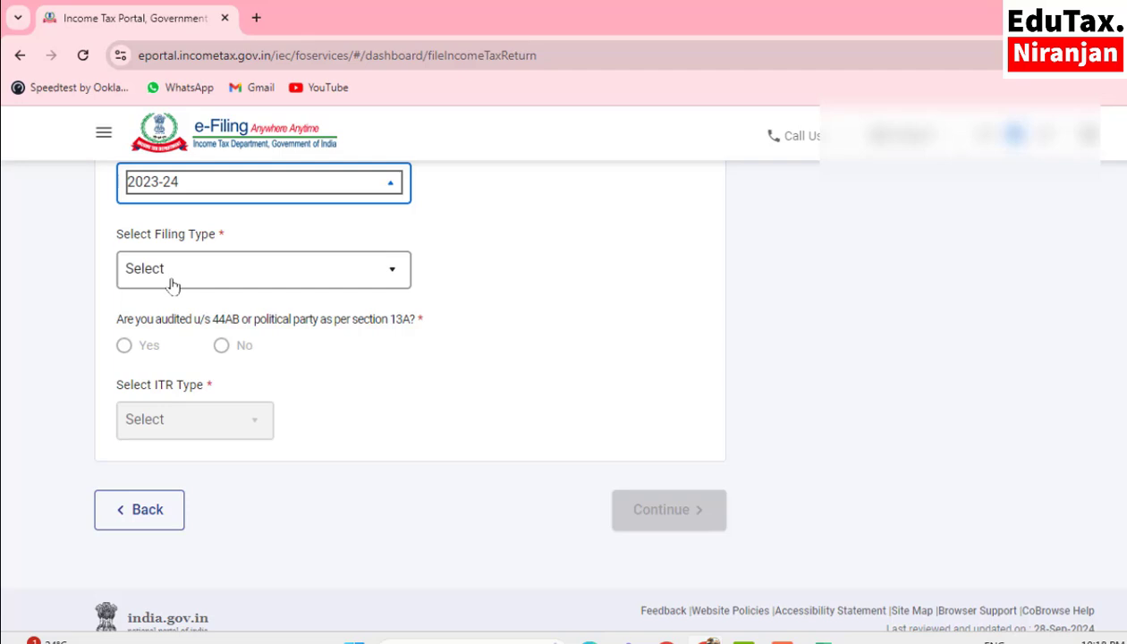
pyautogui.click(173, 284)
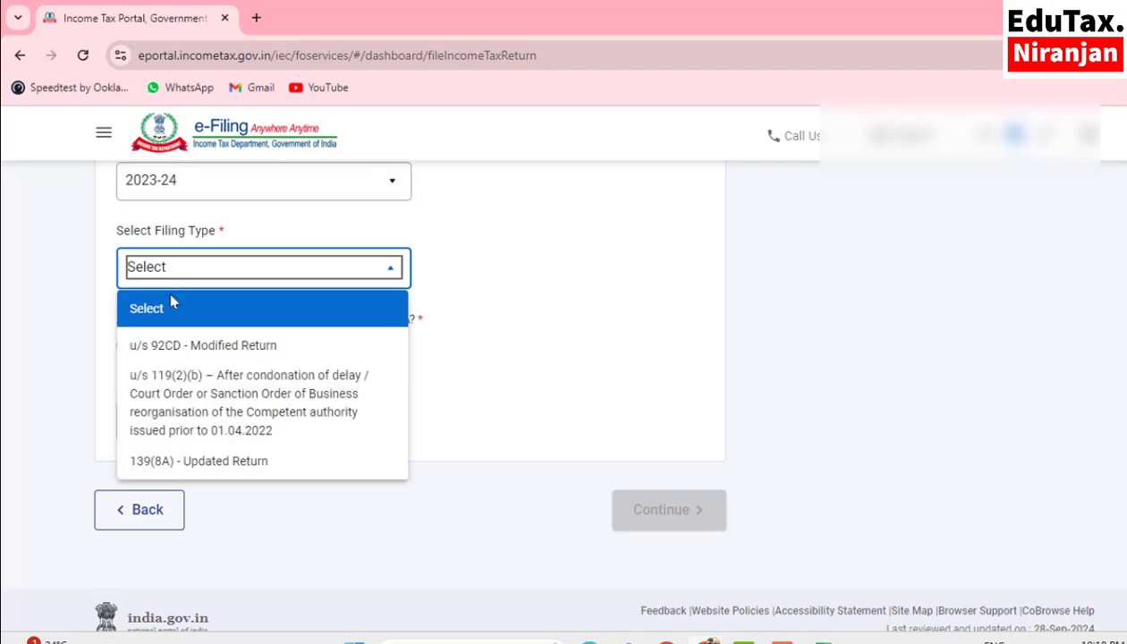
pyautogui.click(161, 472)
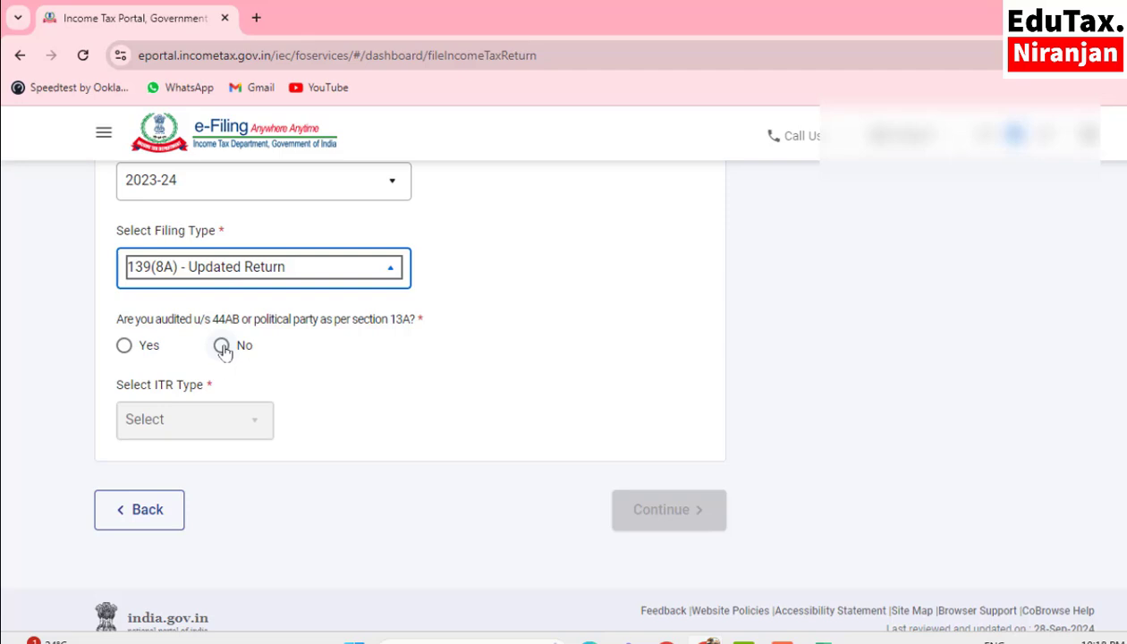
# - Answer No to the 44AB audit question, choose ITR-1 as the ITR type, and continue by confirming the updated return conditions
pyautogui.click(222, 346)
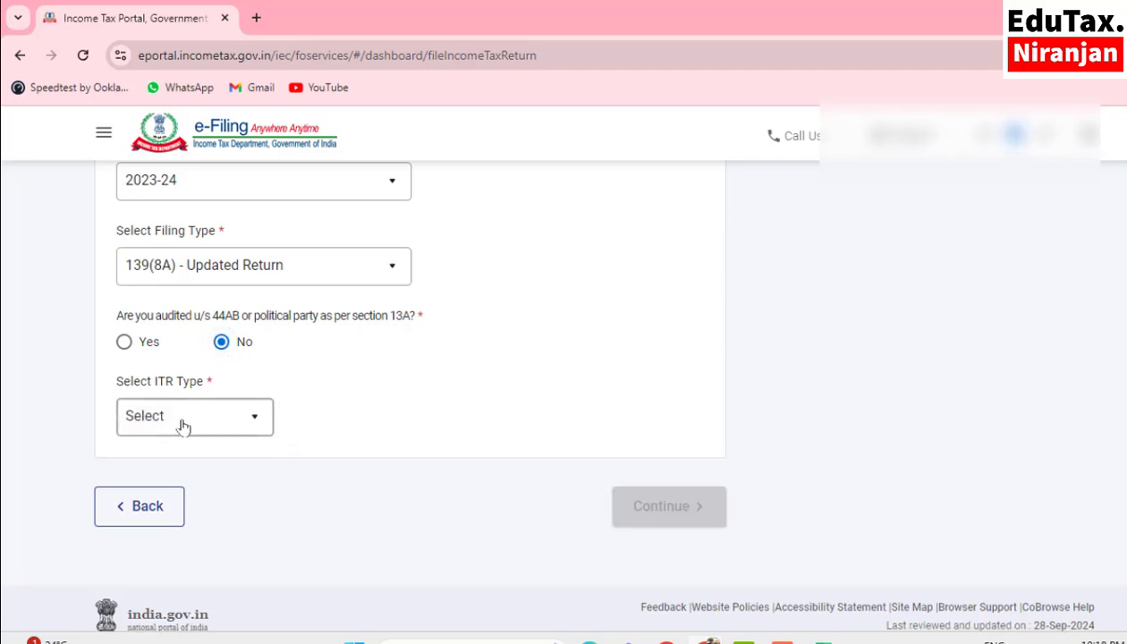
pyautogui.click(181, 421)
pyautogui.click(166, 497)
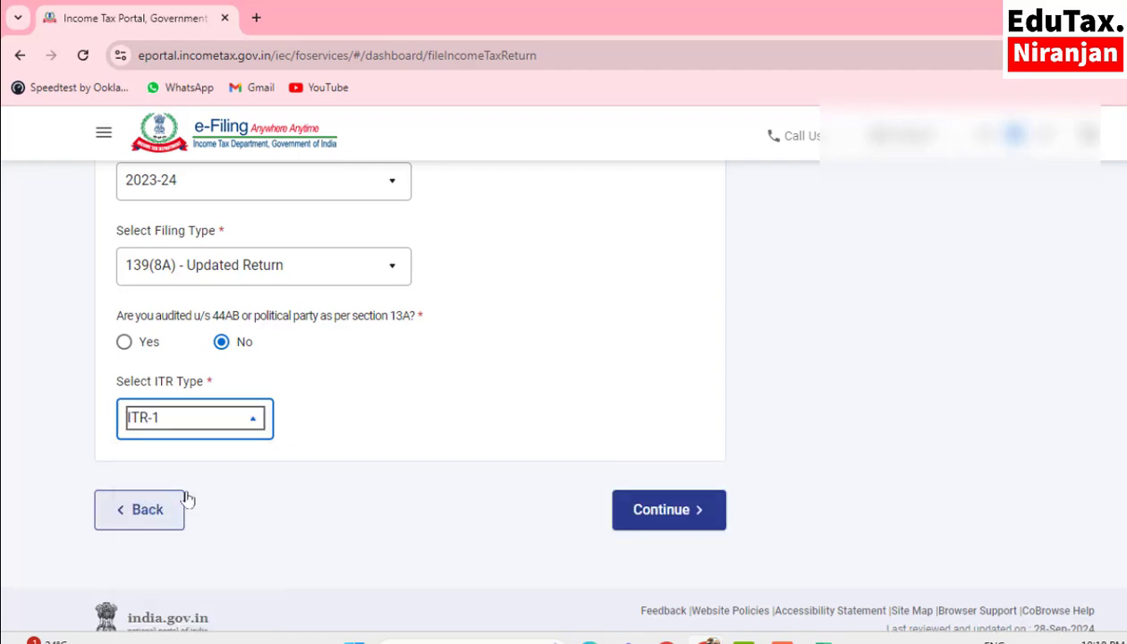
pyautogui.click(666, 519)
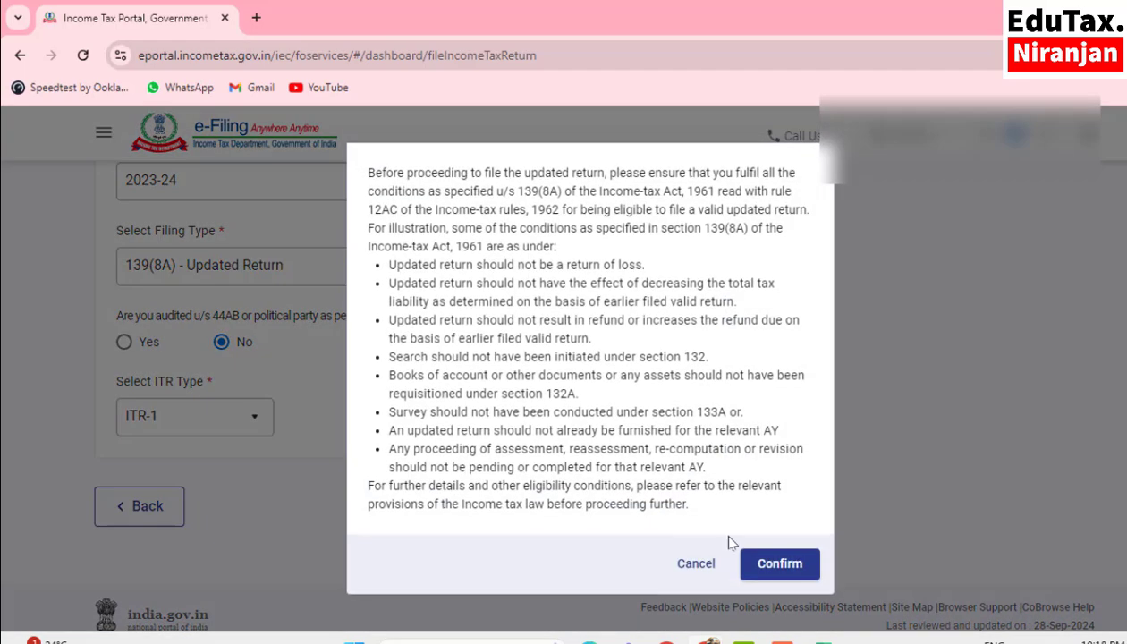
pyautogui.click(779, 565)
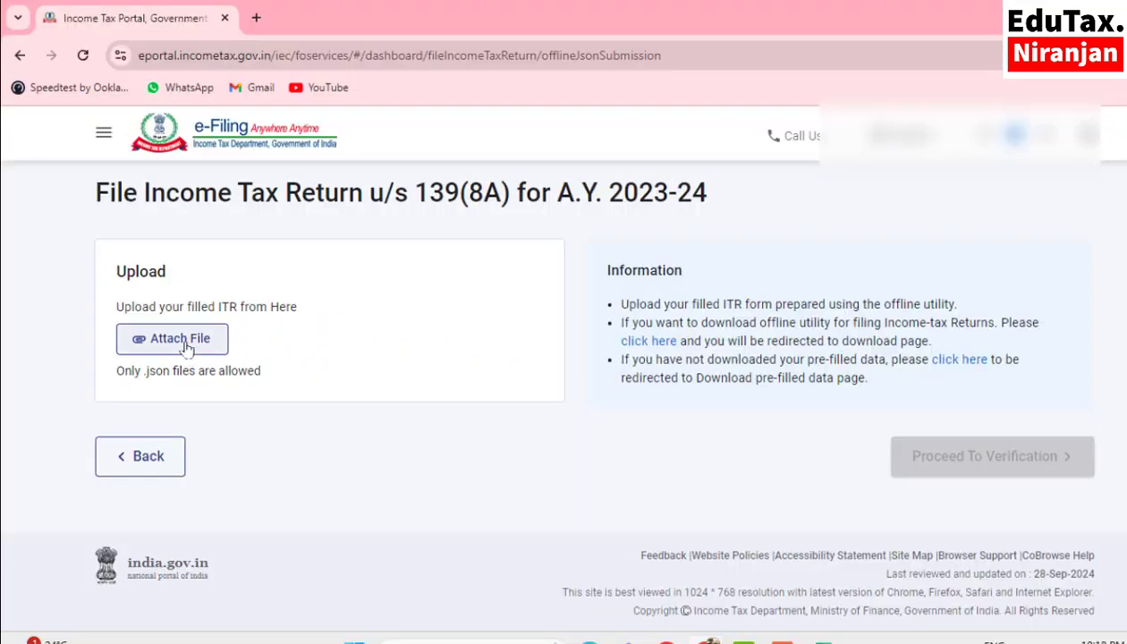
# - Attach the generated ITR-1 JSON file from the Desktop folder to the 139(8A) return upload
pyautogui.click(256, 475)
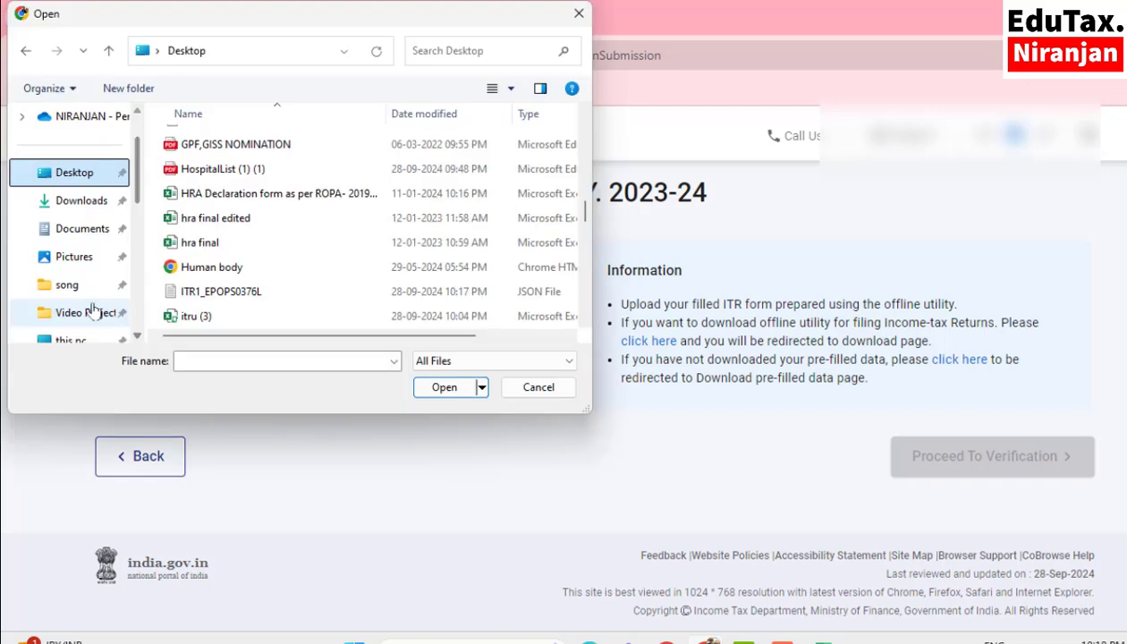
pyautogui.click(245, 298)
pyautogui.click(422, 381)
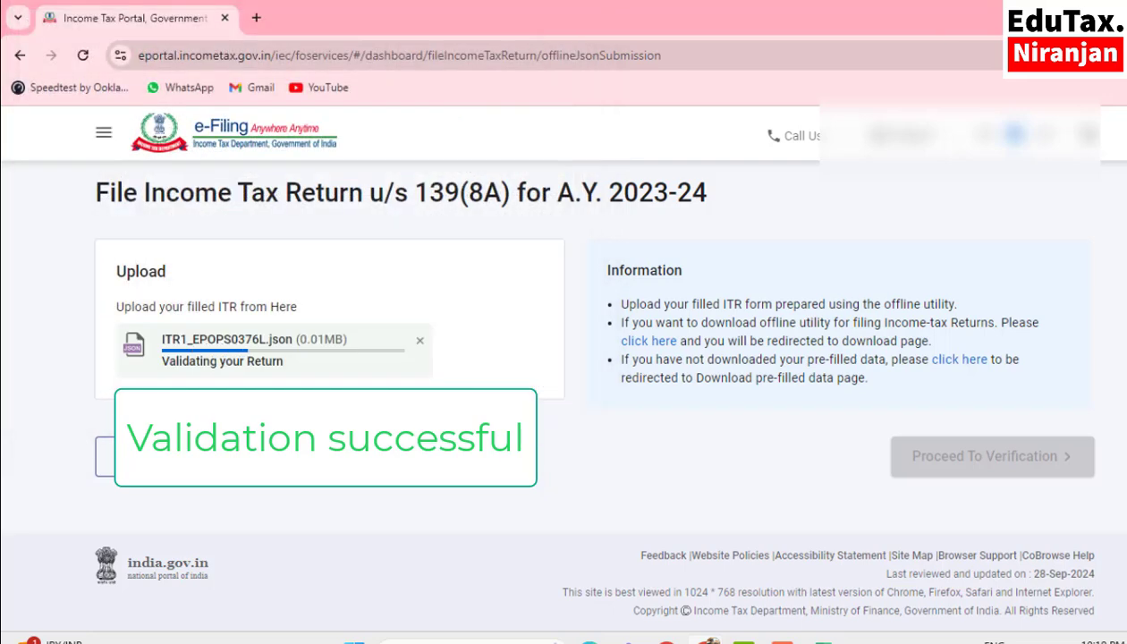